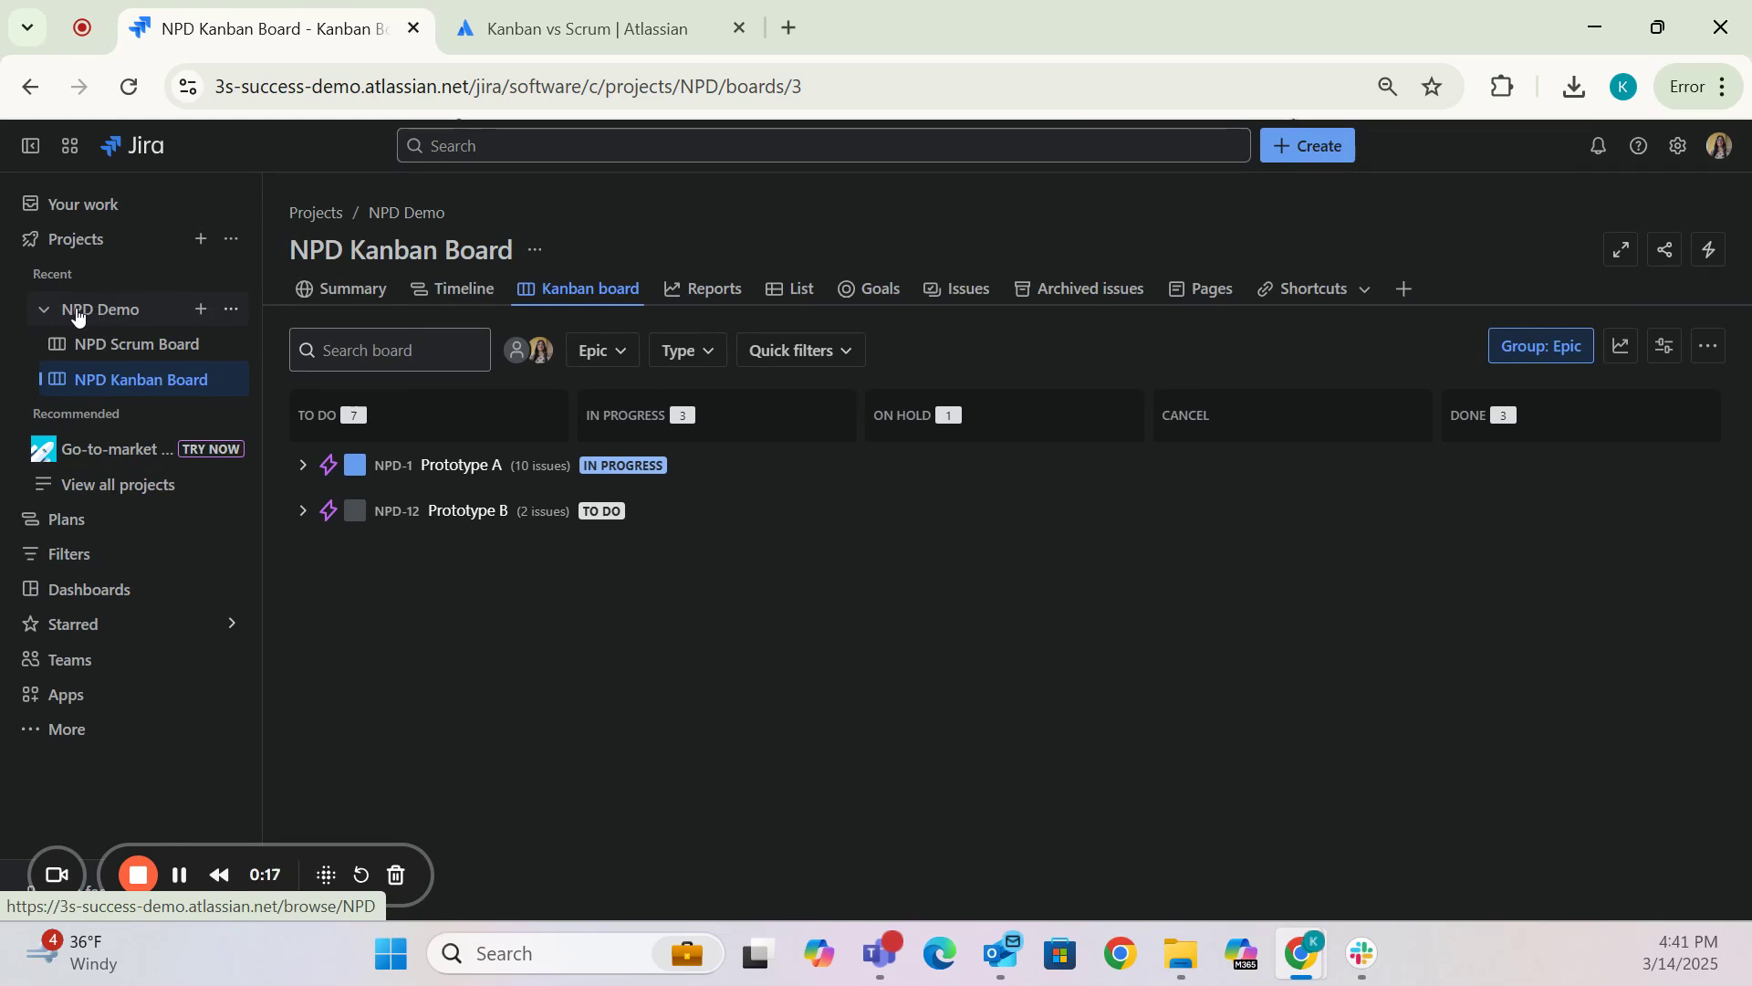
- Look over the sidebar's sections and extra options, ending with the NPD Demo project's boards shown
{"action": "left_click", "coordinate": [43, 309]}
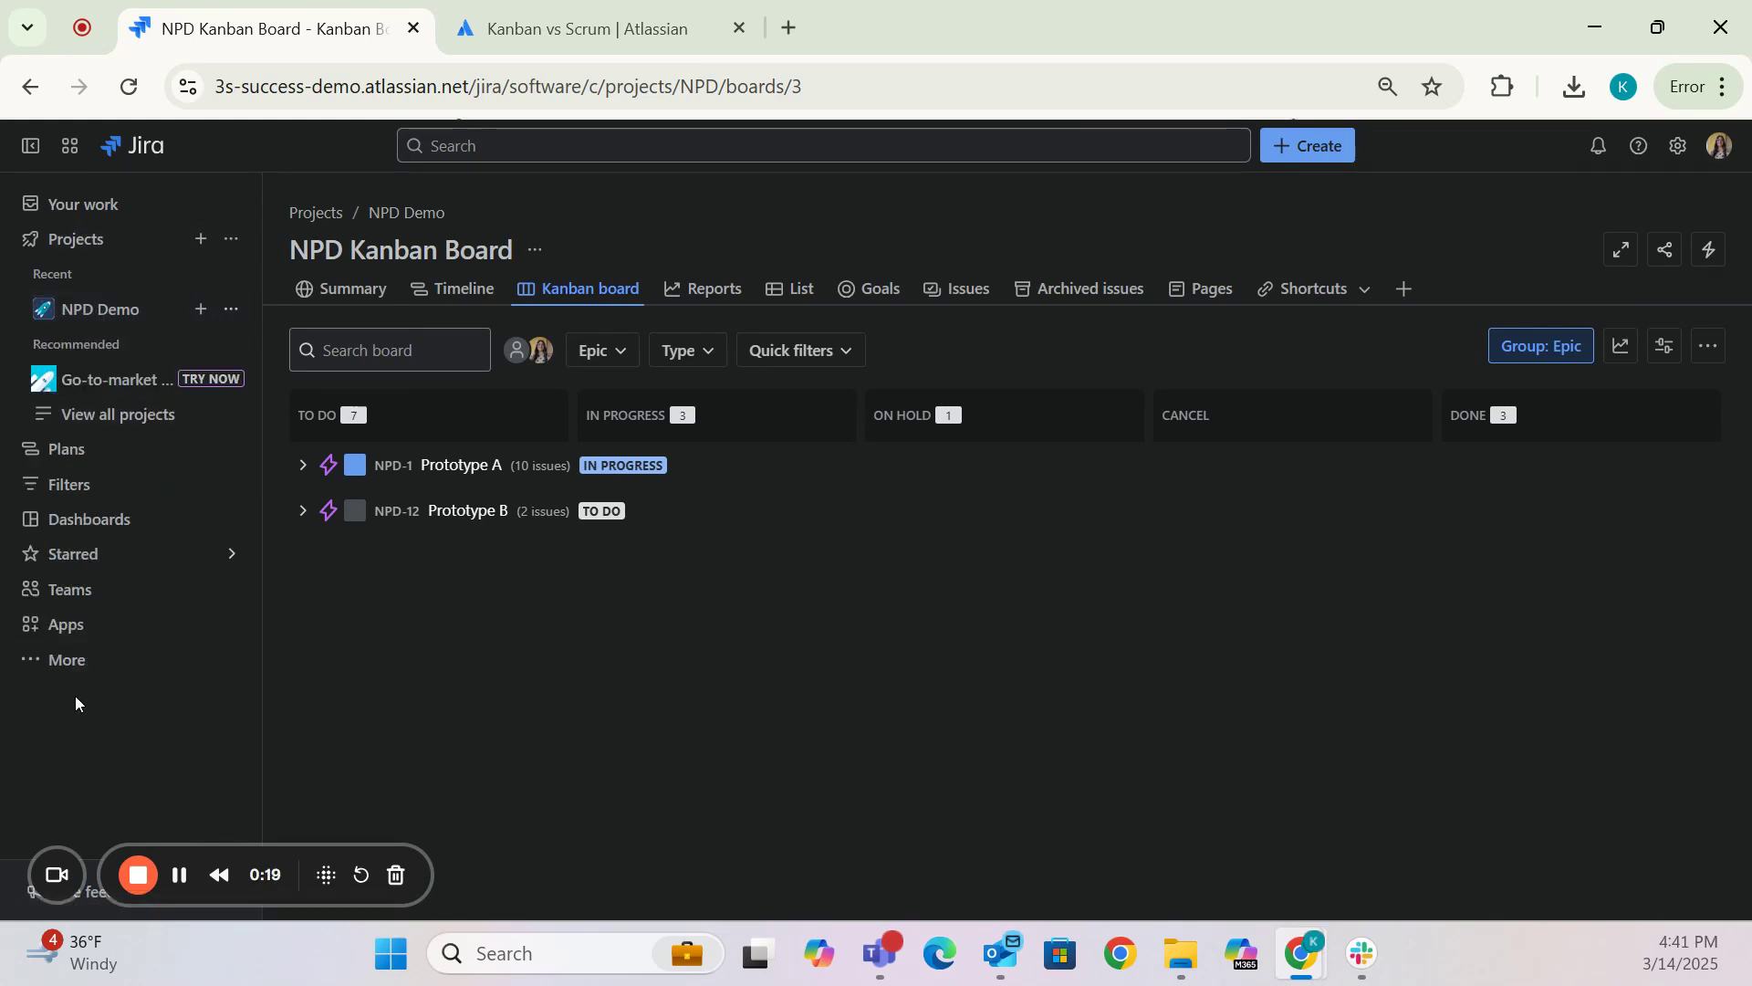
{"action": "left_click", "coordinate": [33, 244]}
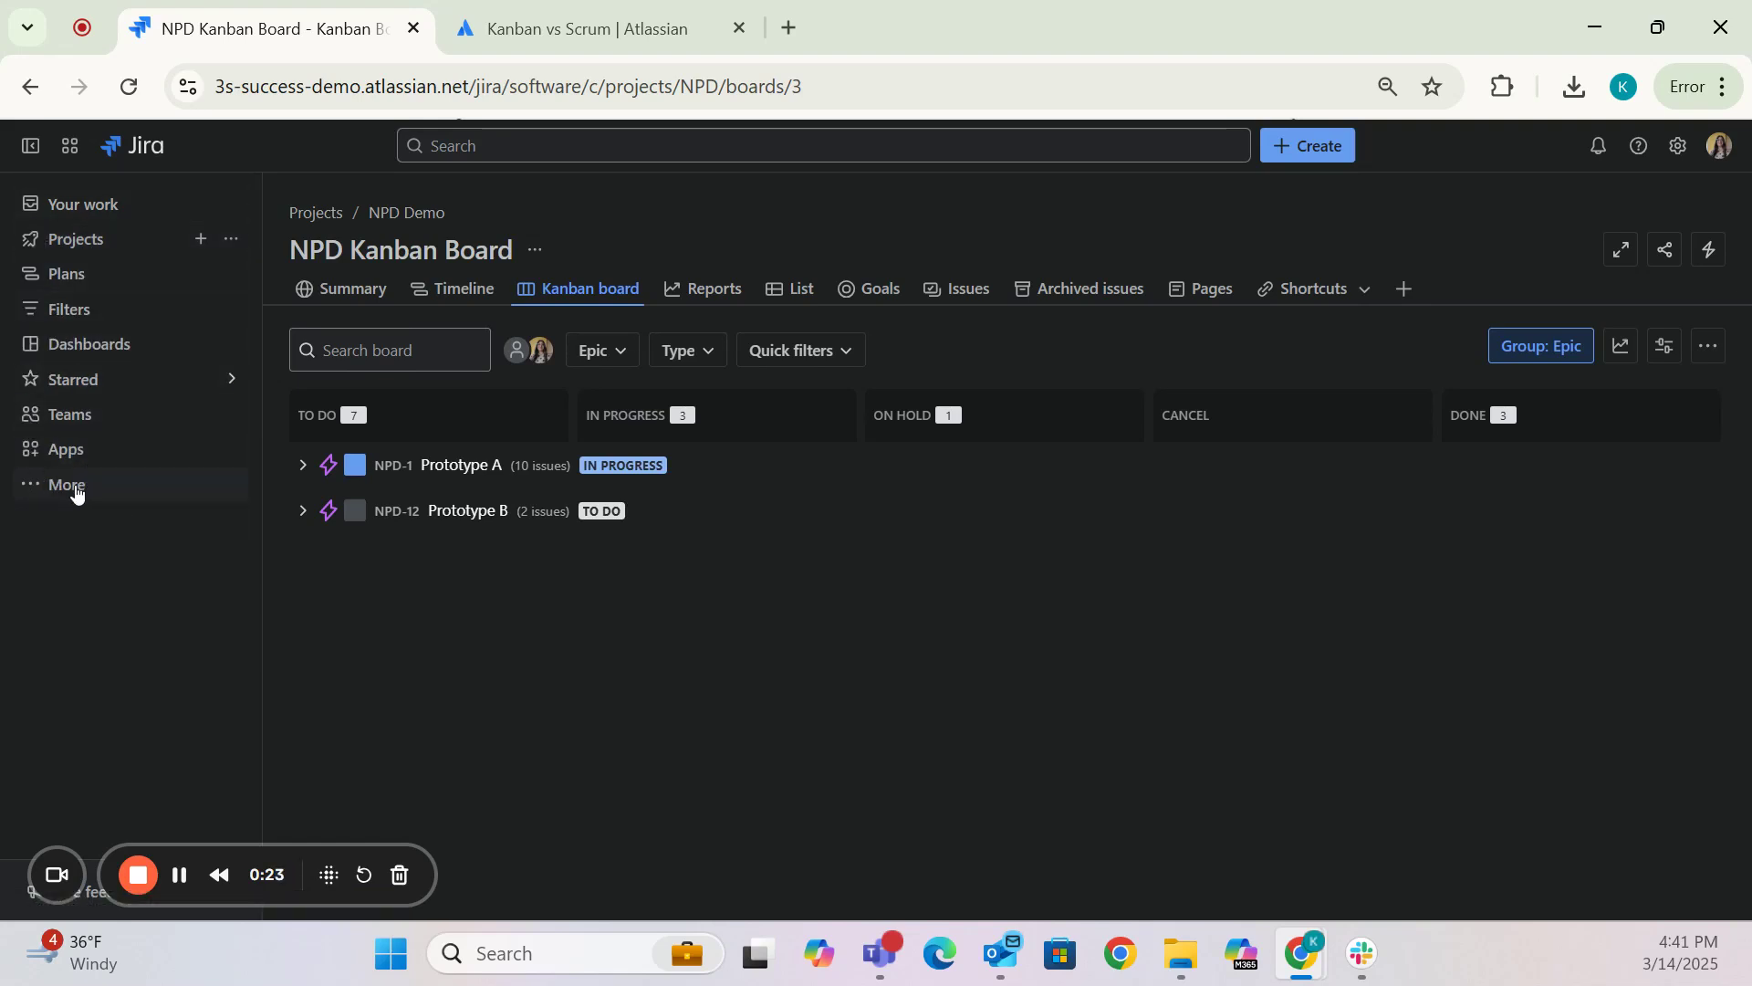
{"action": "left_click", "coordinate": [76, 493]}
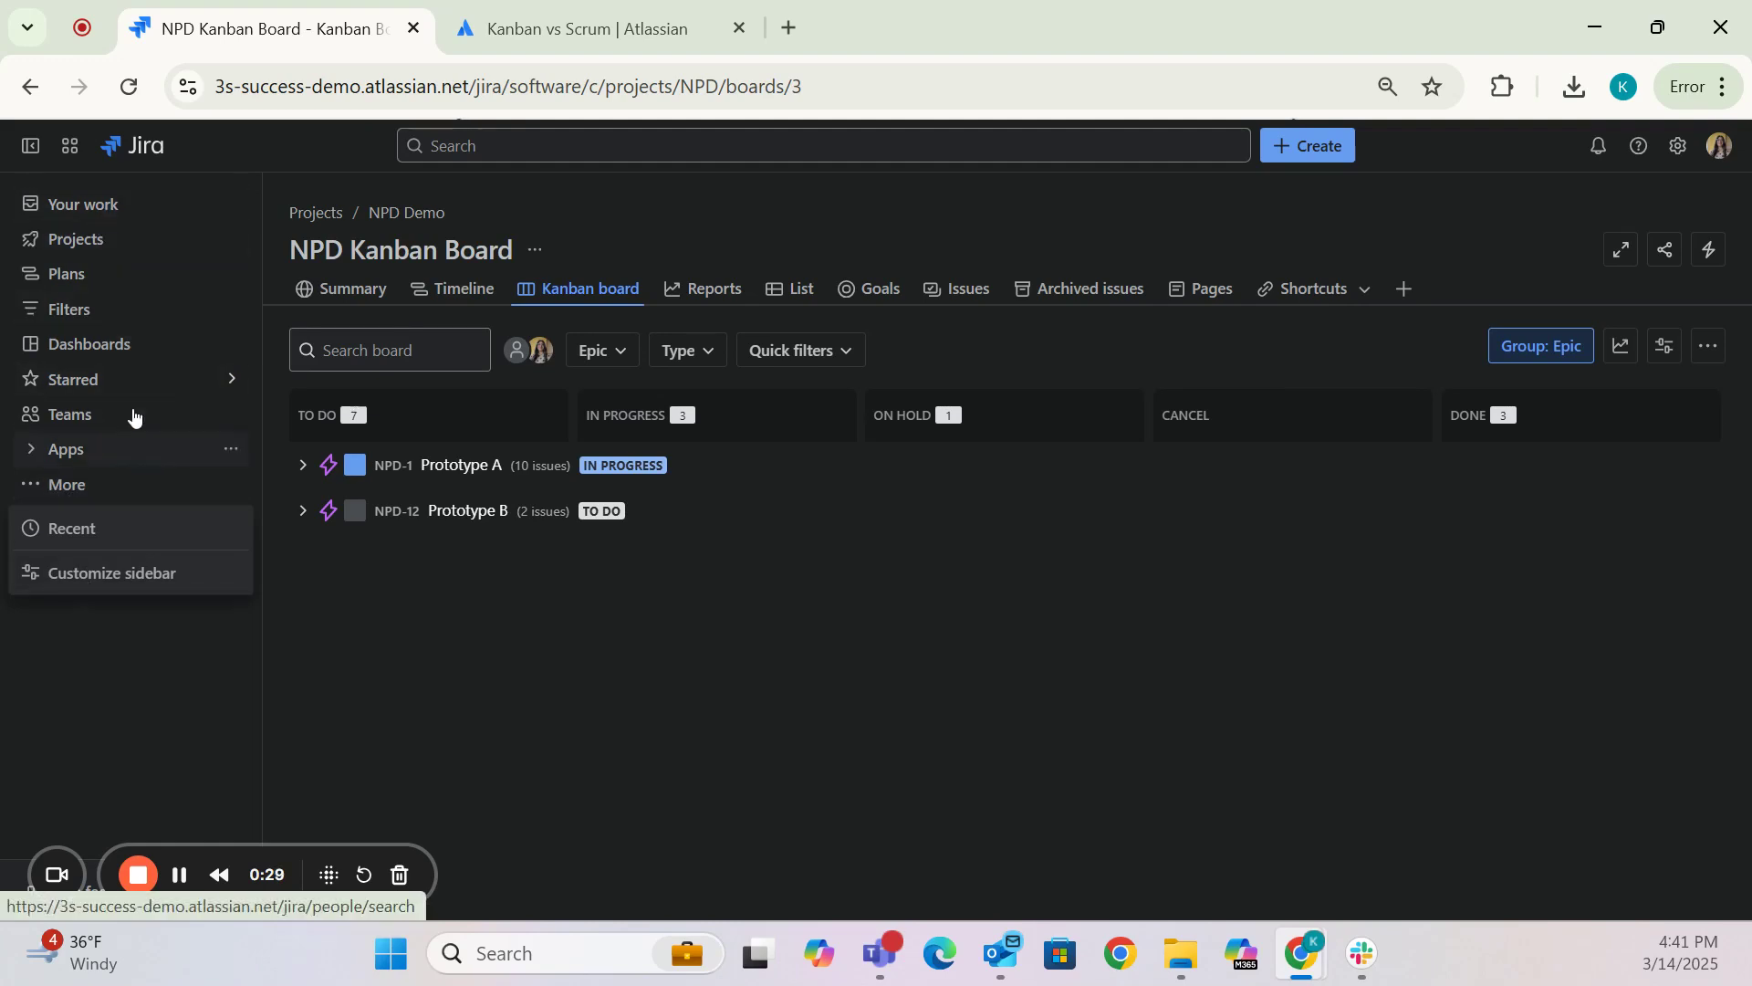
{"action": "left_click", "coordinate": [144, 709]}
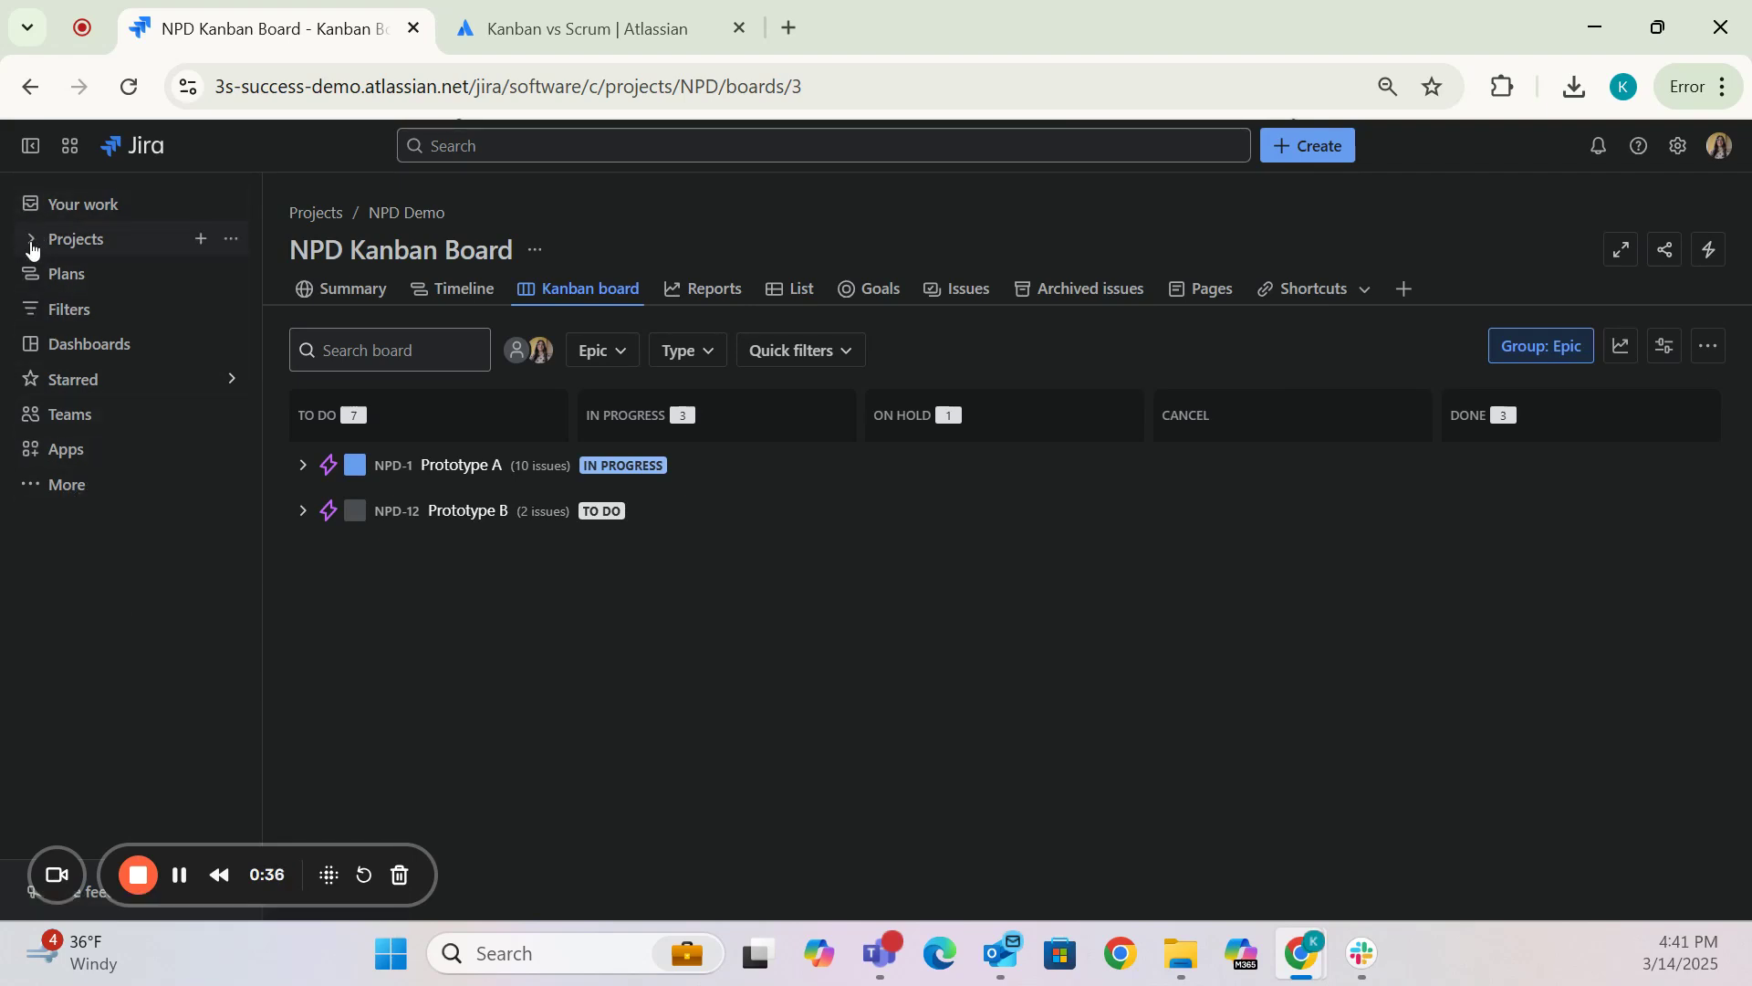
{"action": "left_click", "coordinate": [30, 242]}
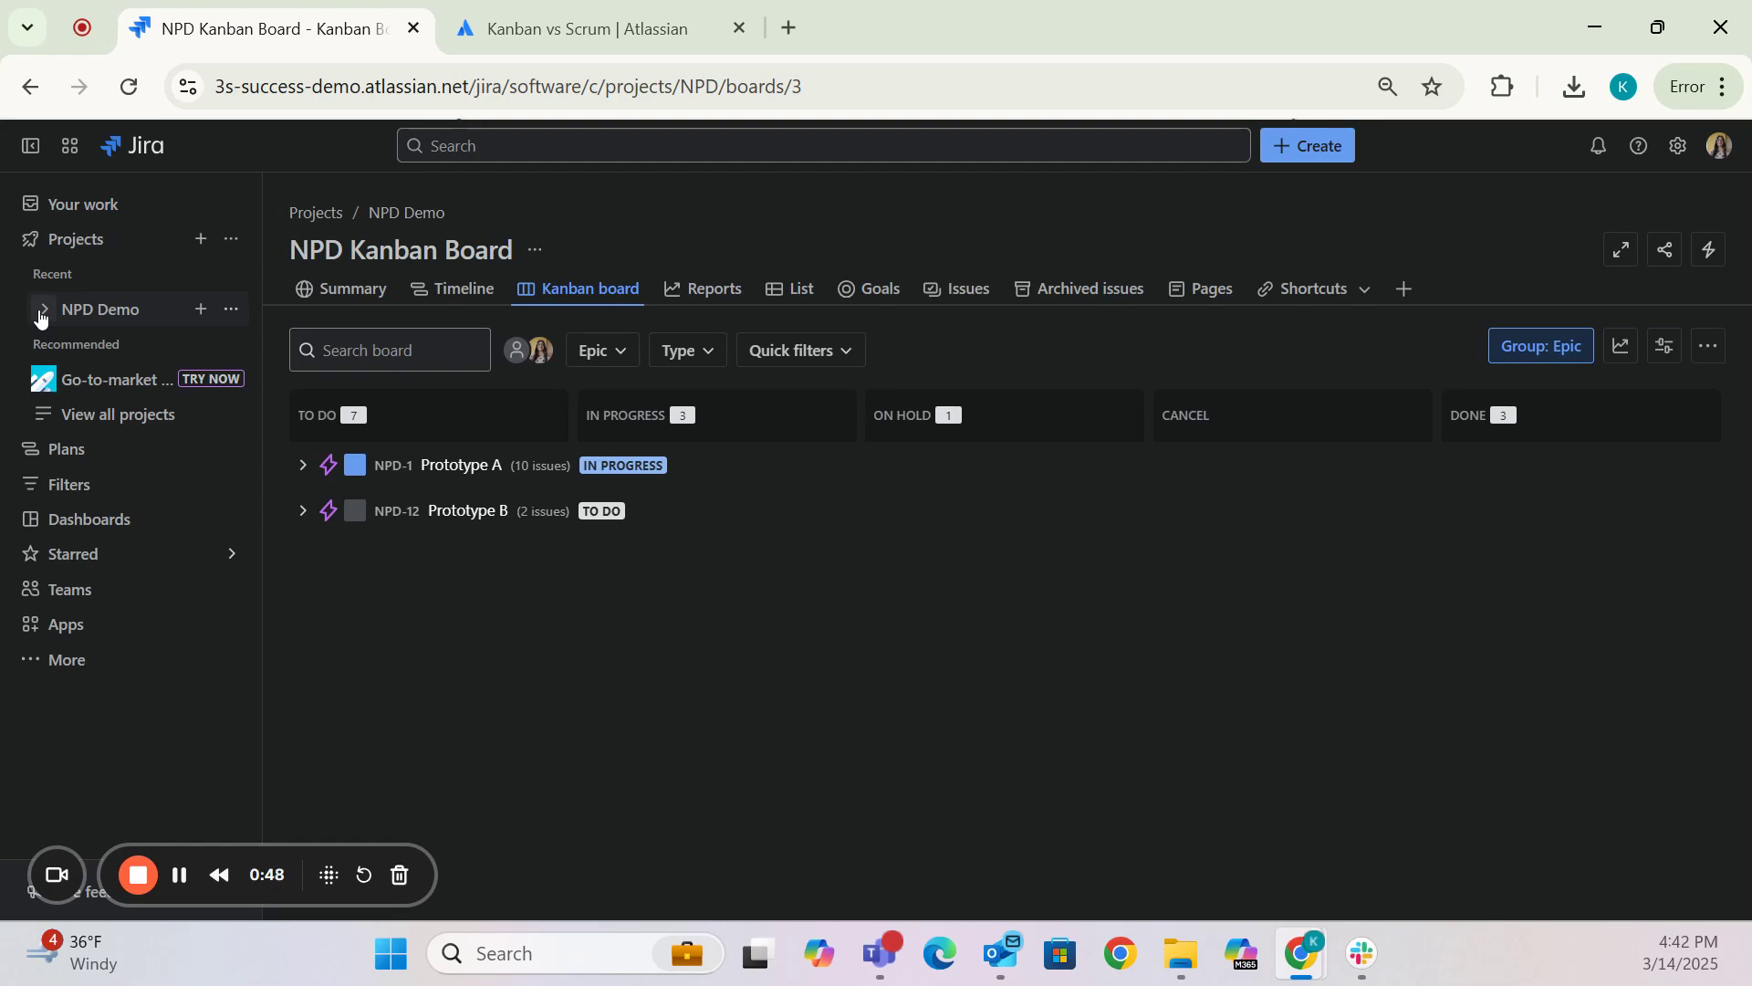
{"action": "left_click", "coordinate": [42, 310]}
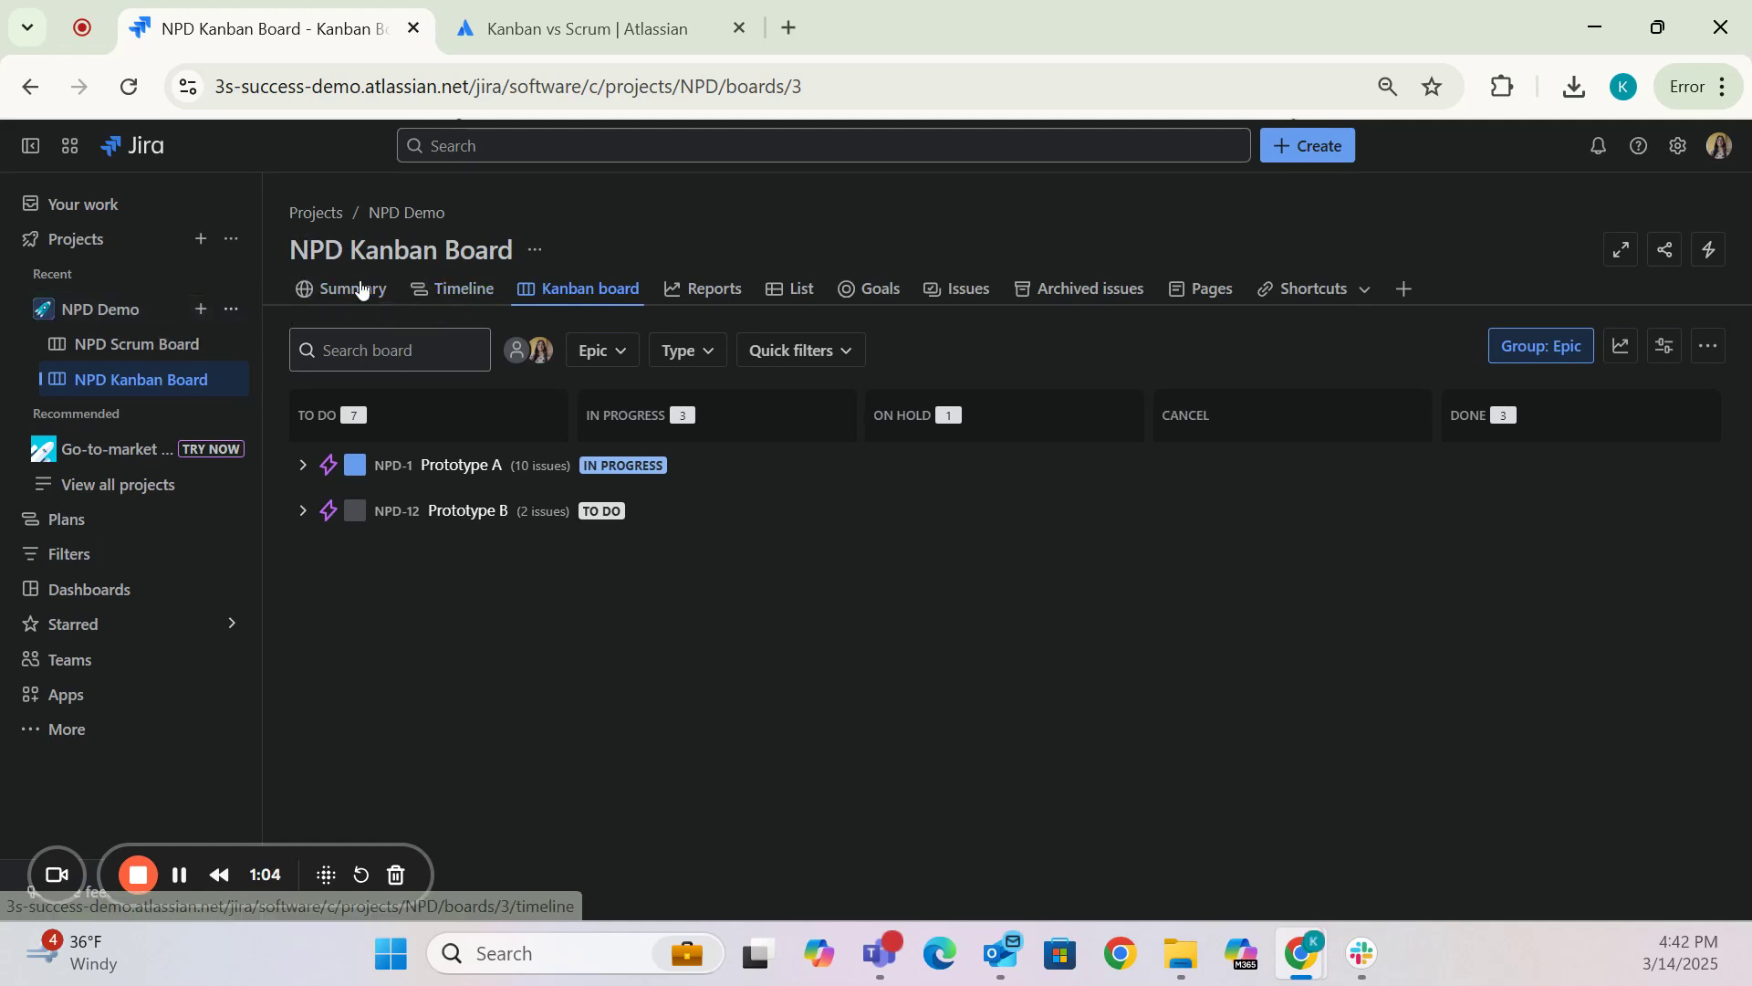
- Show the NPD Kanban Board's timeline and examine the child issues under the Prototype A and Prototype B epics
{"action": "left_click", "coordinate": [458, 289]}
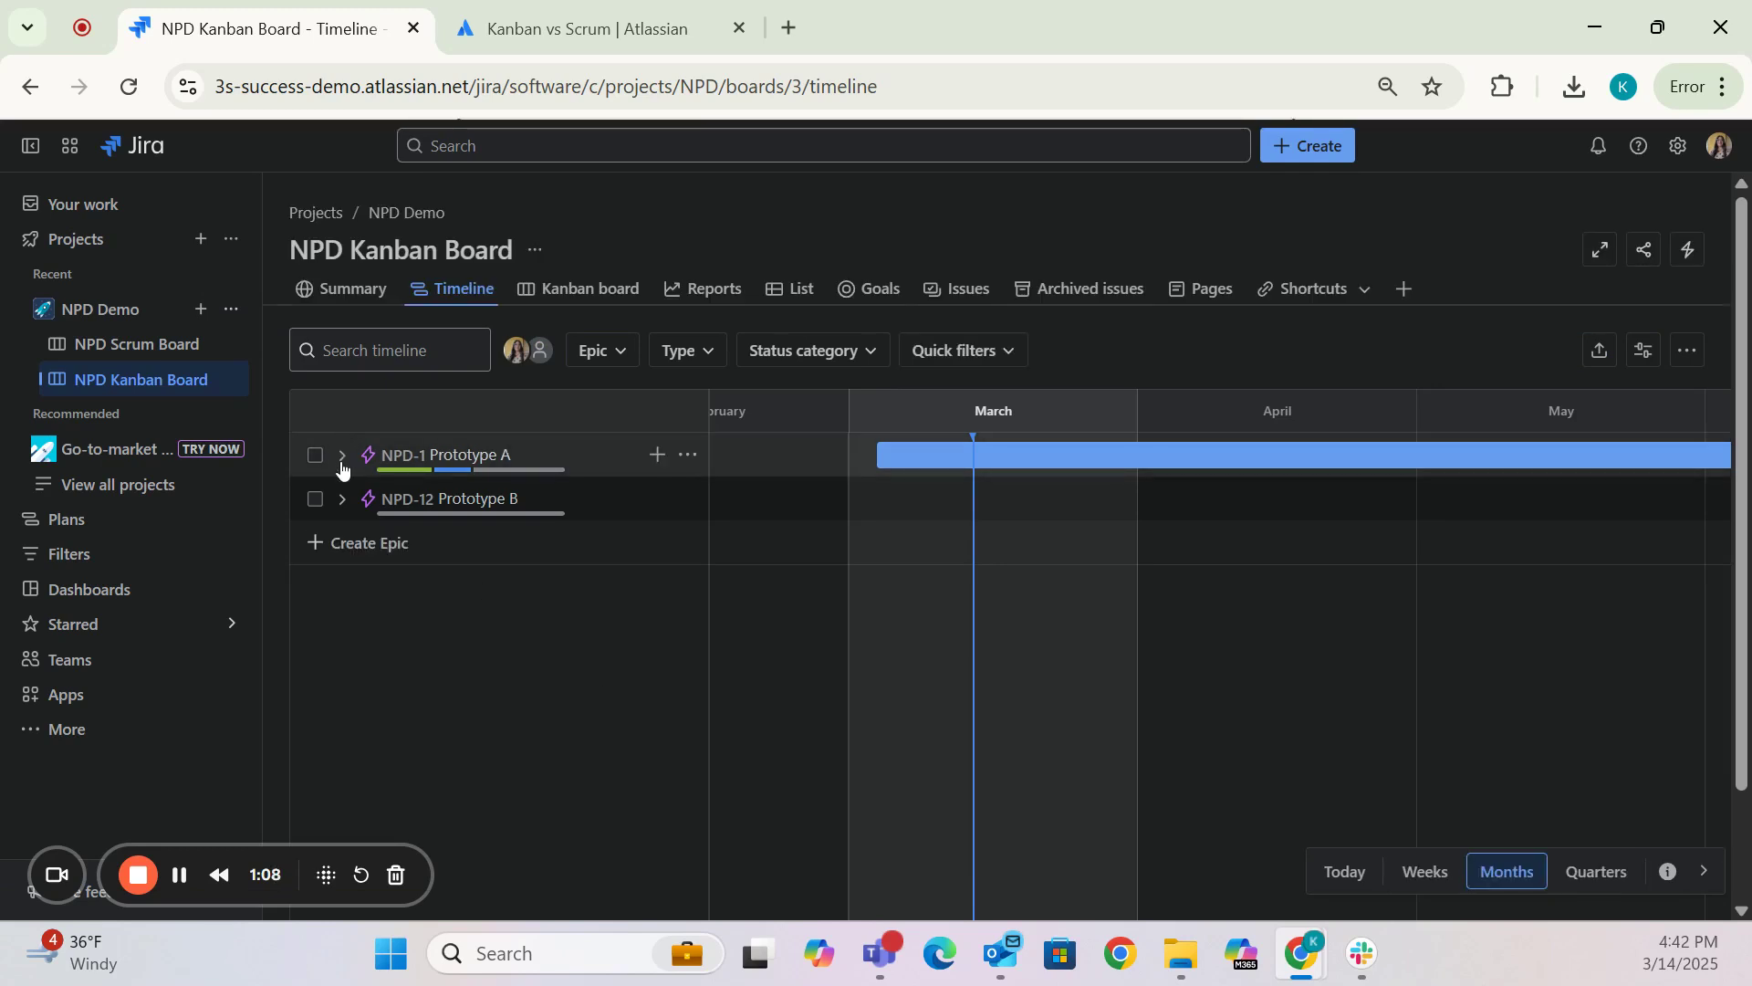
{"action": "left_click", "coordinate": [342, 462]}
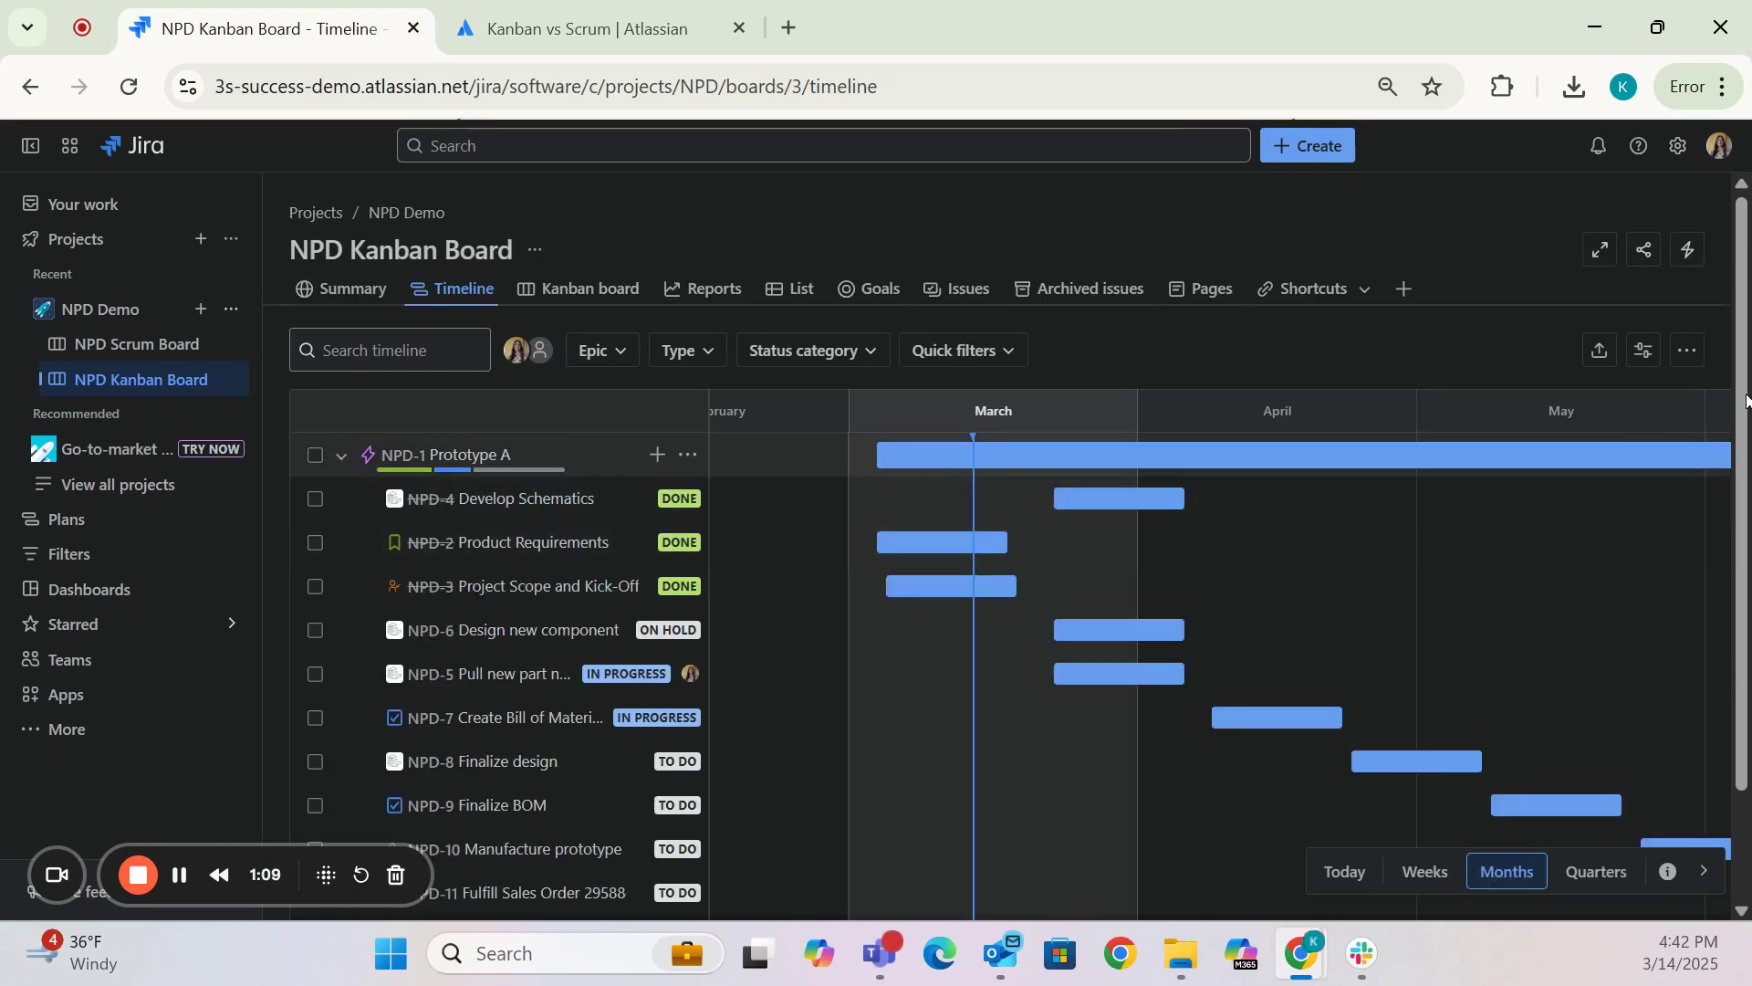
{"action": "left_click", "coordinate": [341, 461]}
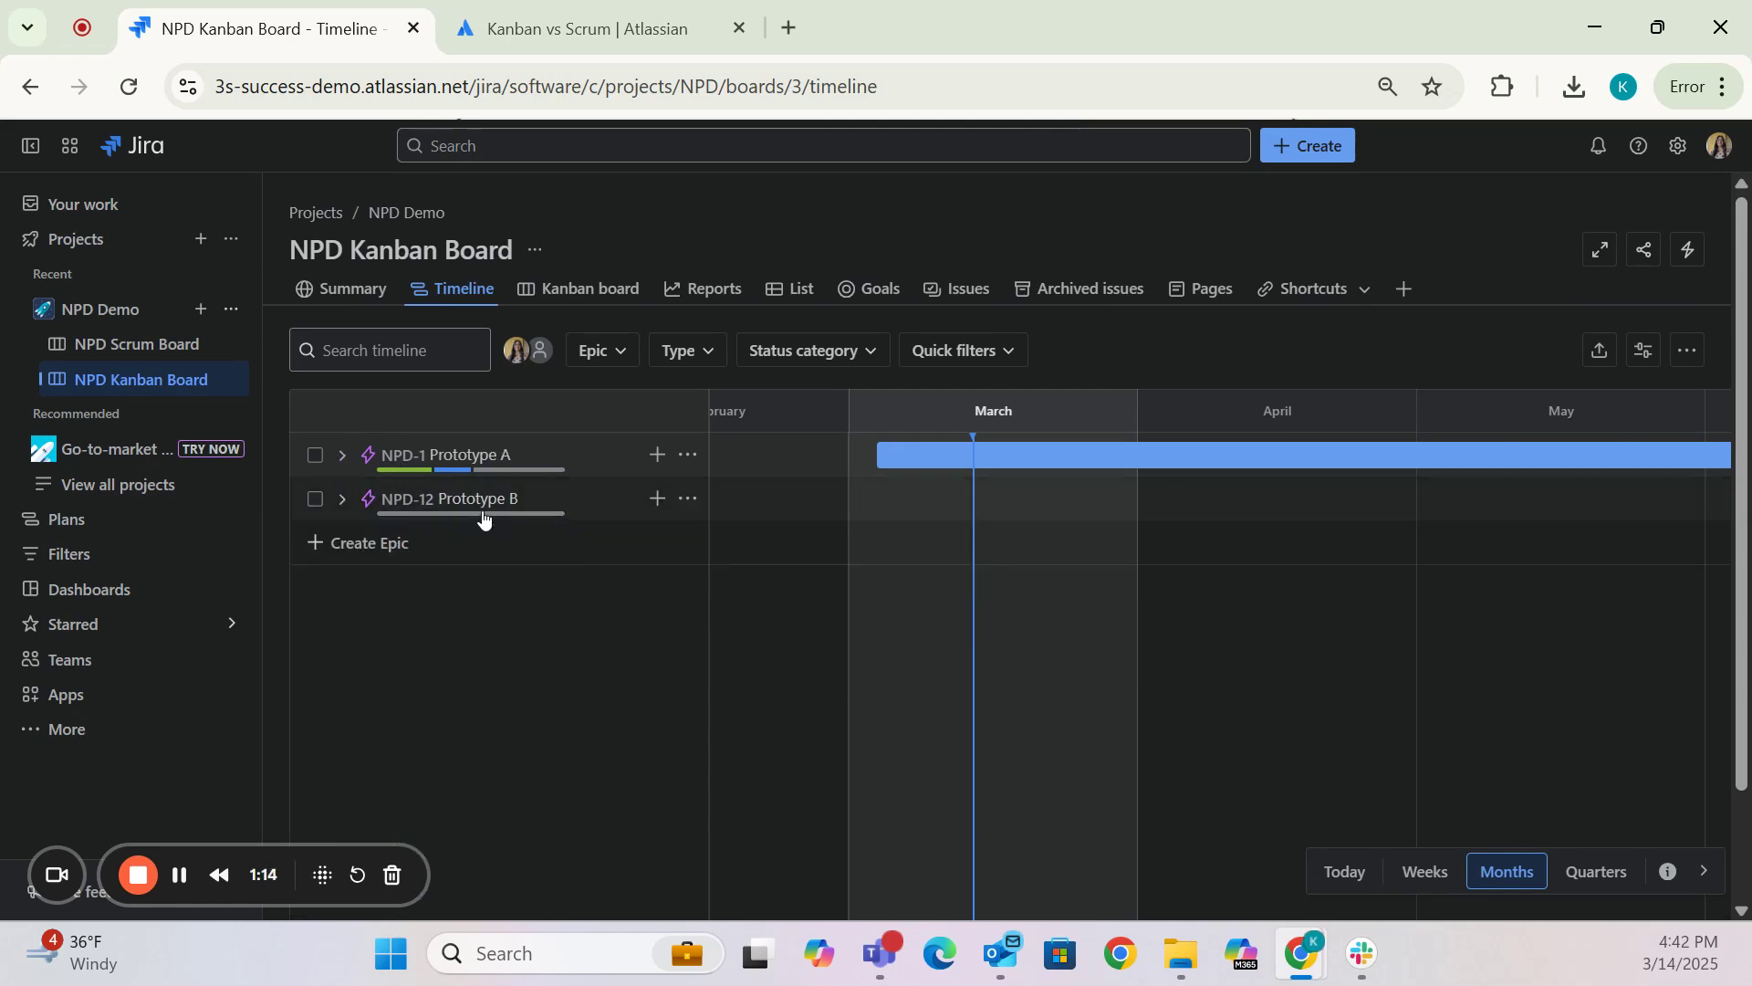
{"action": "left_click", "coordinate": [342, 454]}
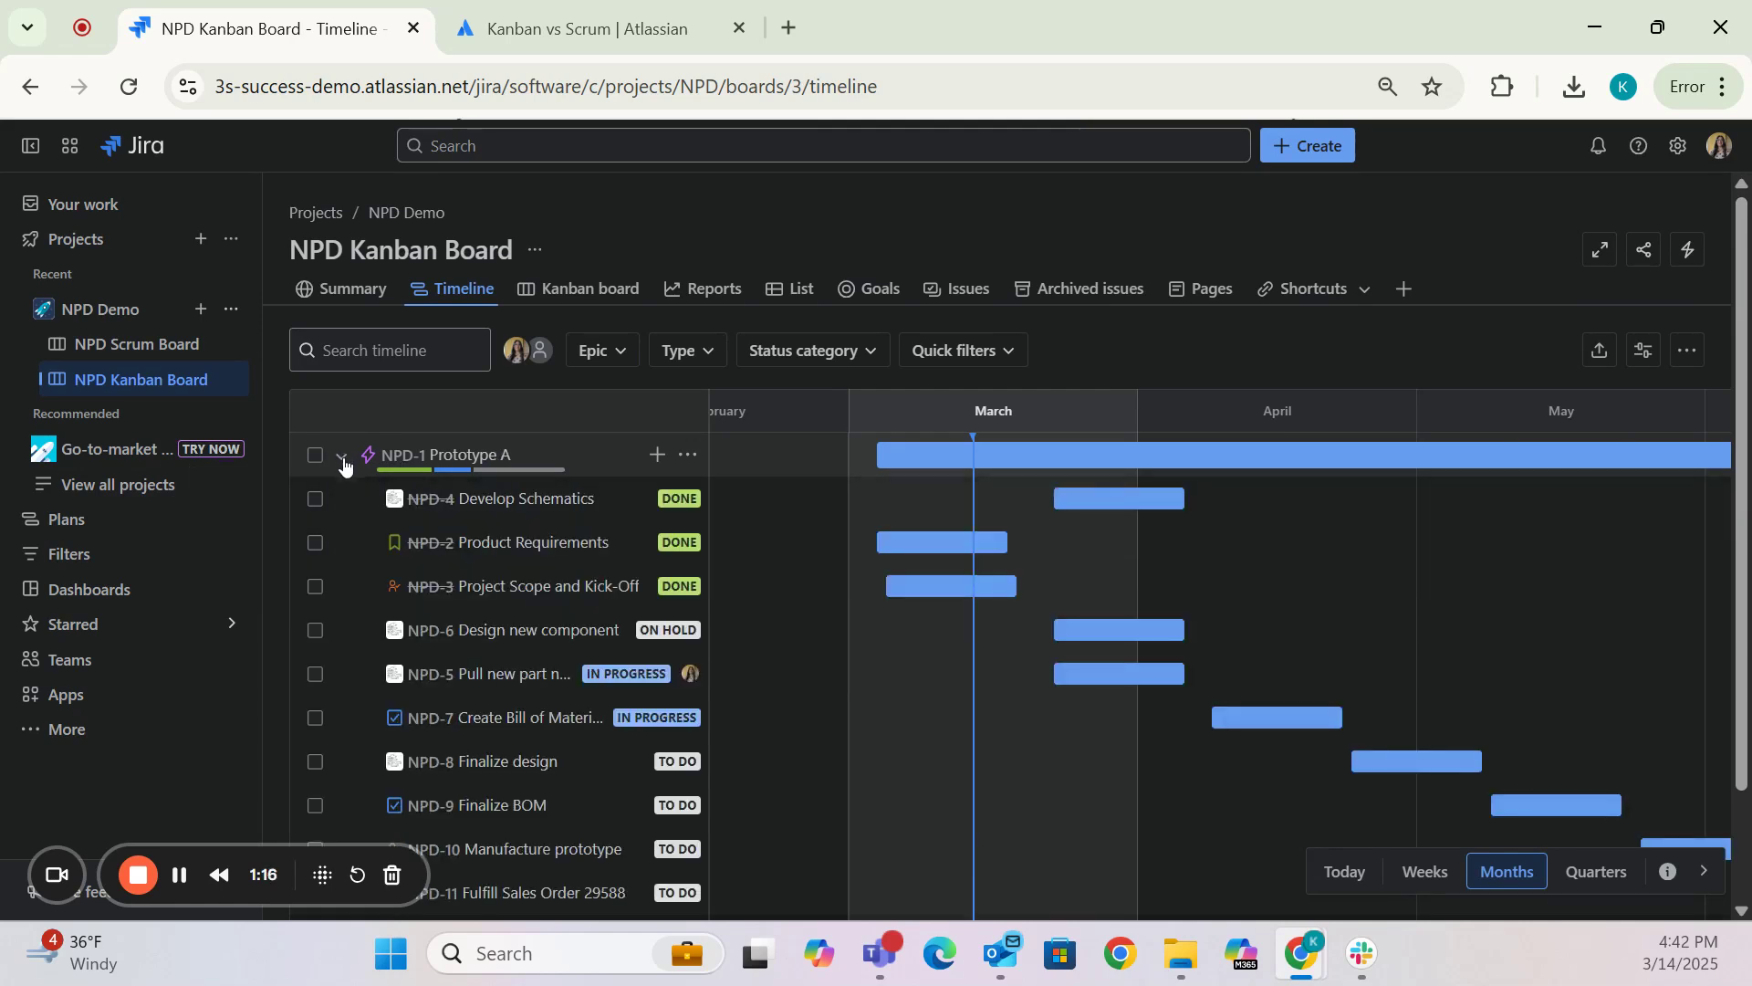
{"action": "scroll", "coordinate": [1740, 460], "scroll_direction": "down", "scroll_amount": 2}
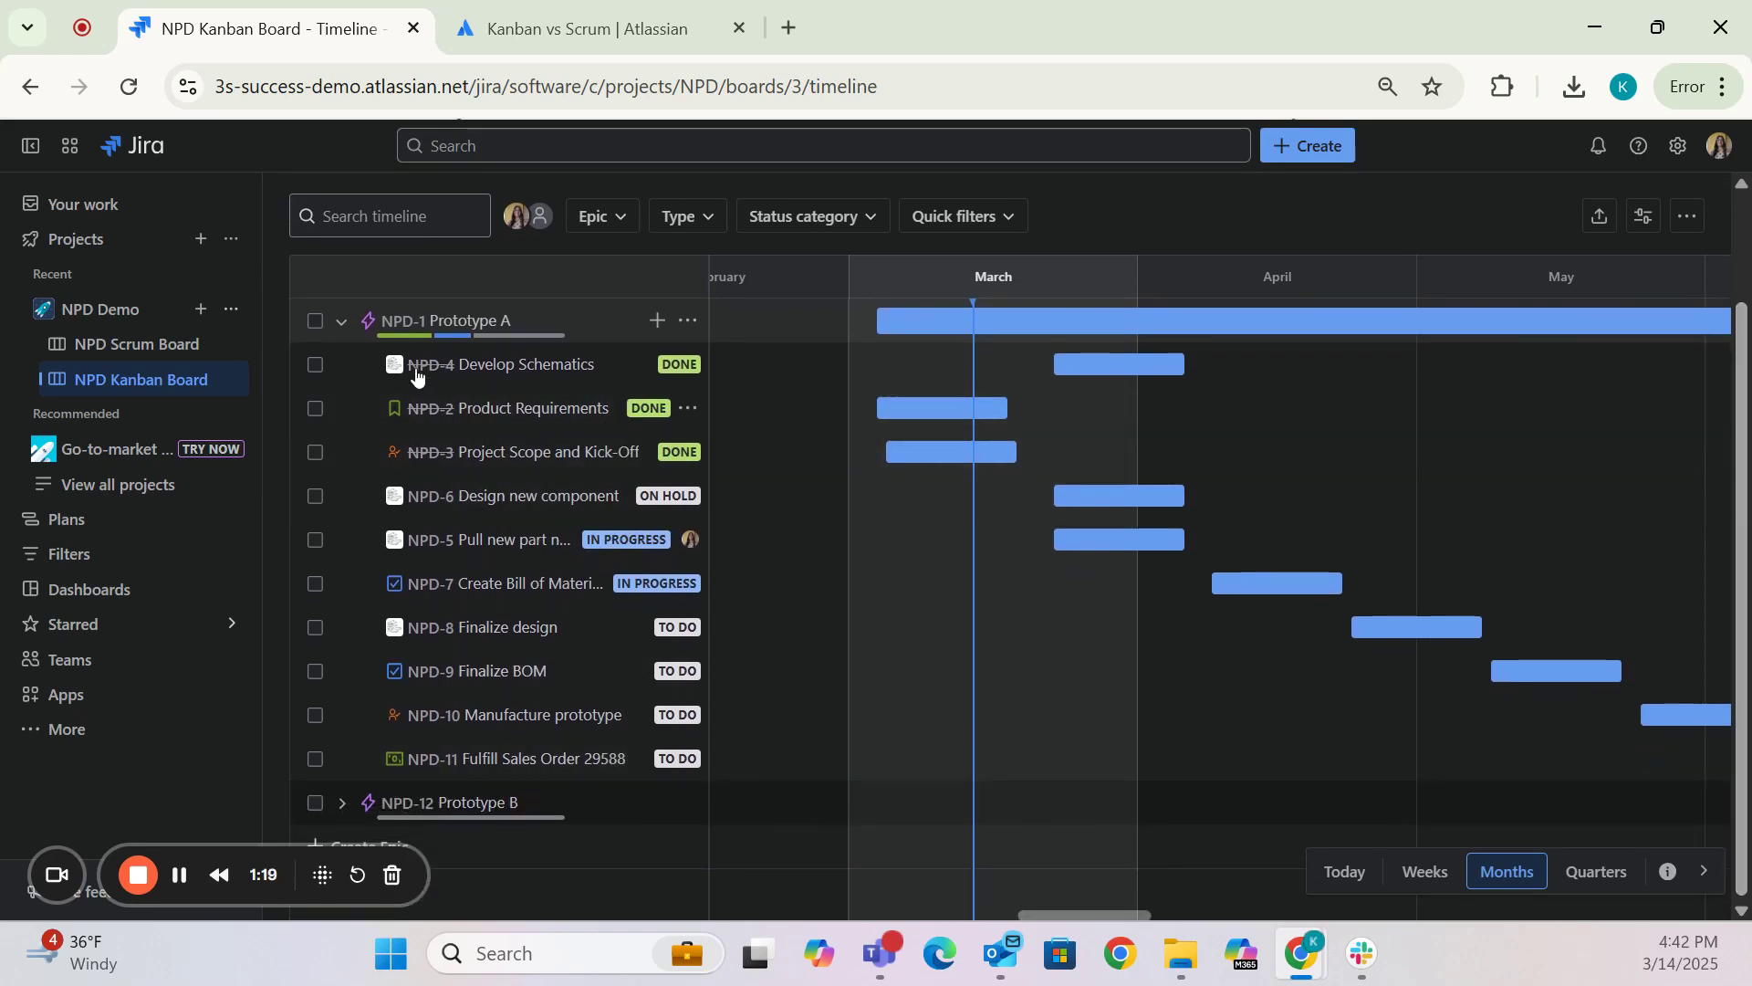
{"action": "left_click", "coordinate": [345, 319]}
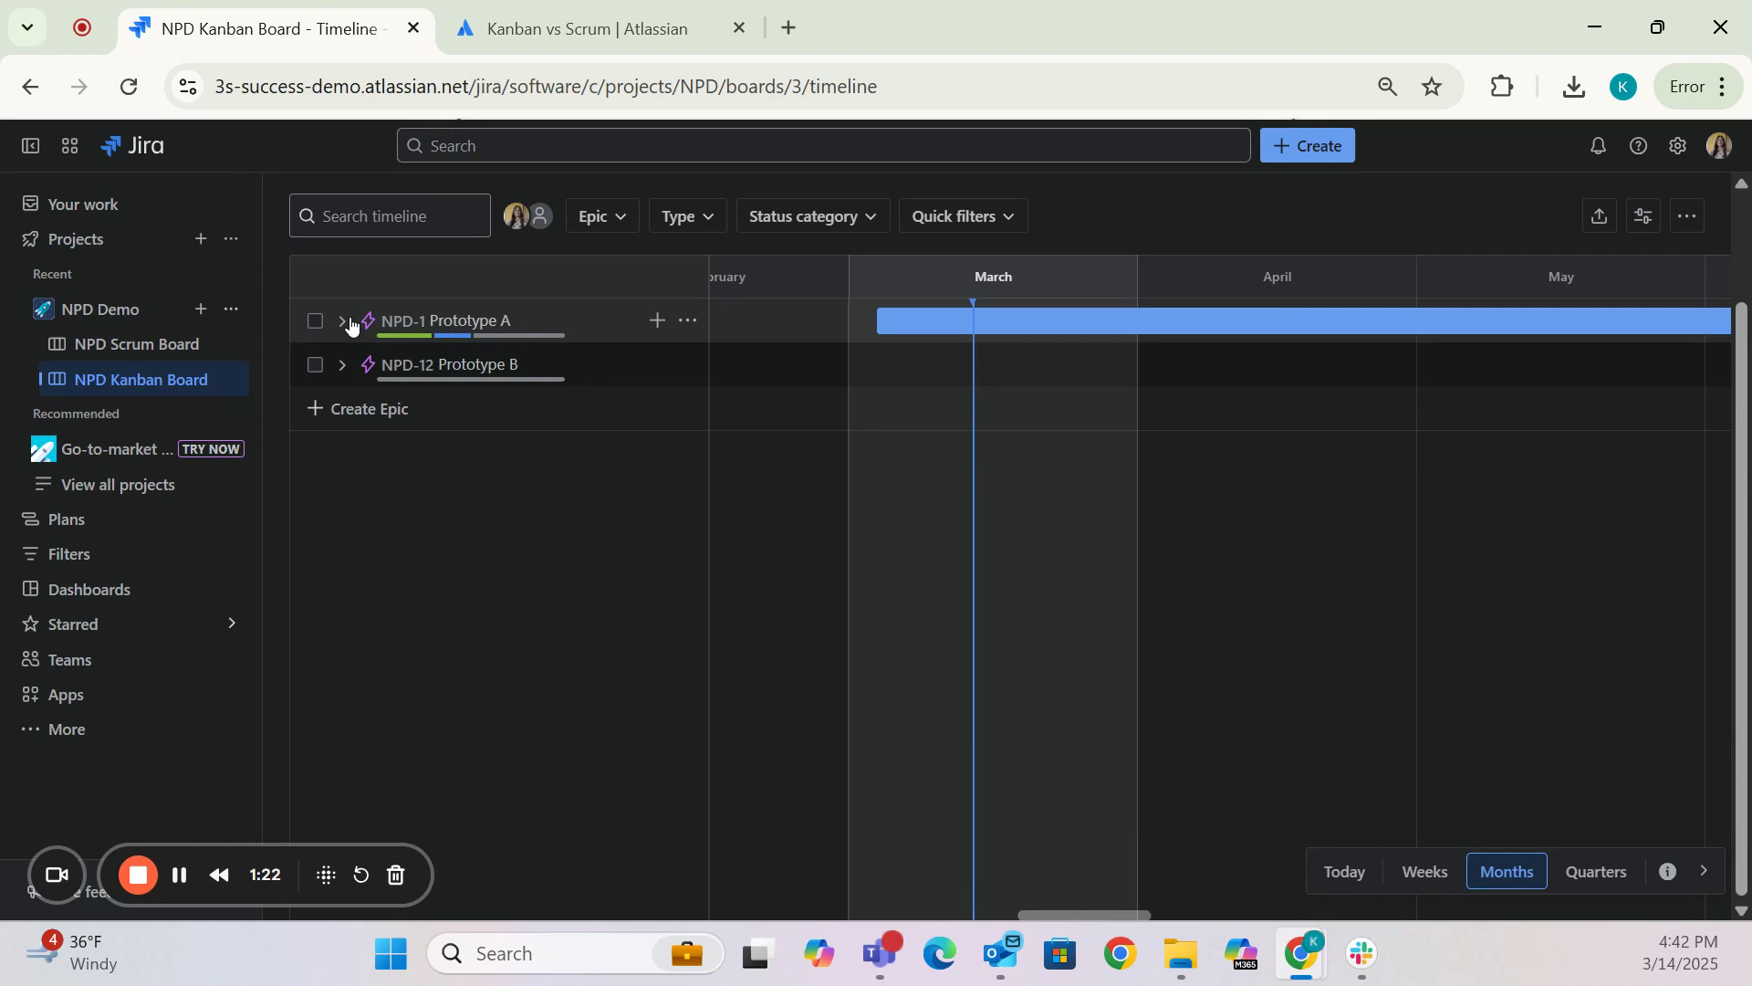
{"action": "left_click", "coordinate": [345, 319]}
{"action": "left_click", "coordinate": [342, 320]}
{"action": "left_click", "coordinate": [340, 367]}
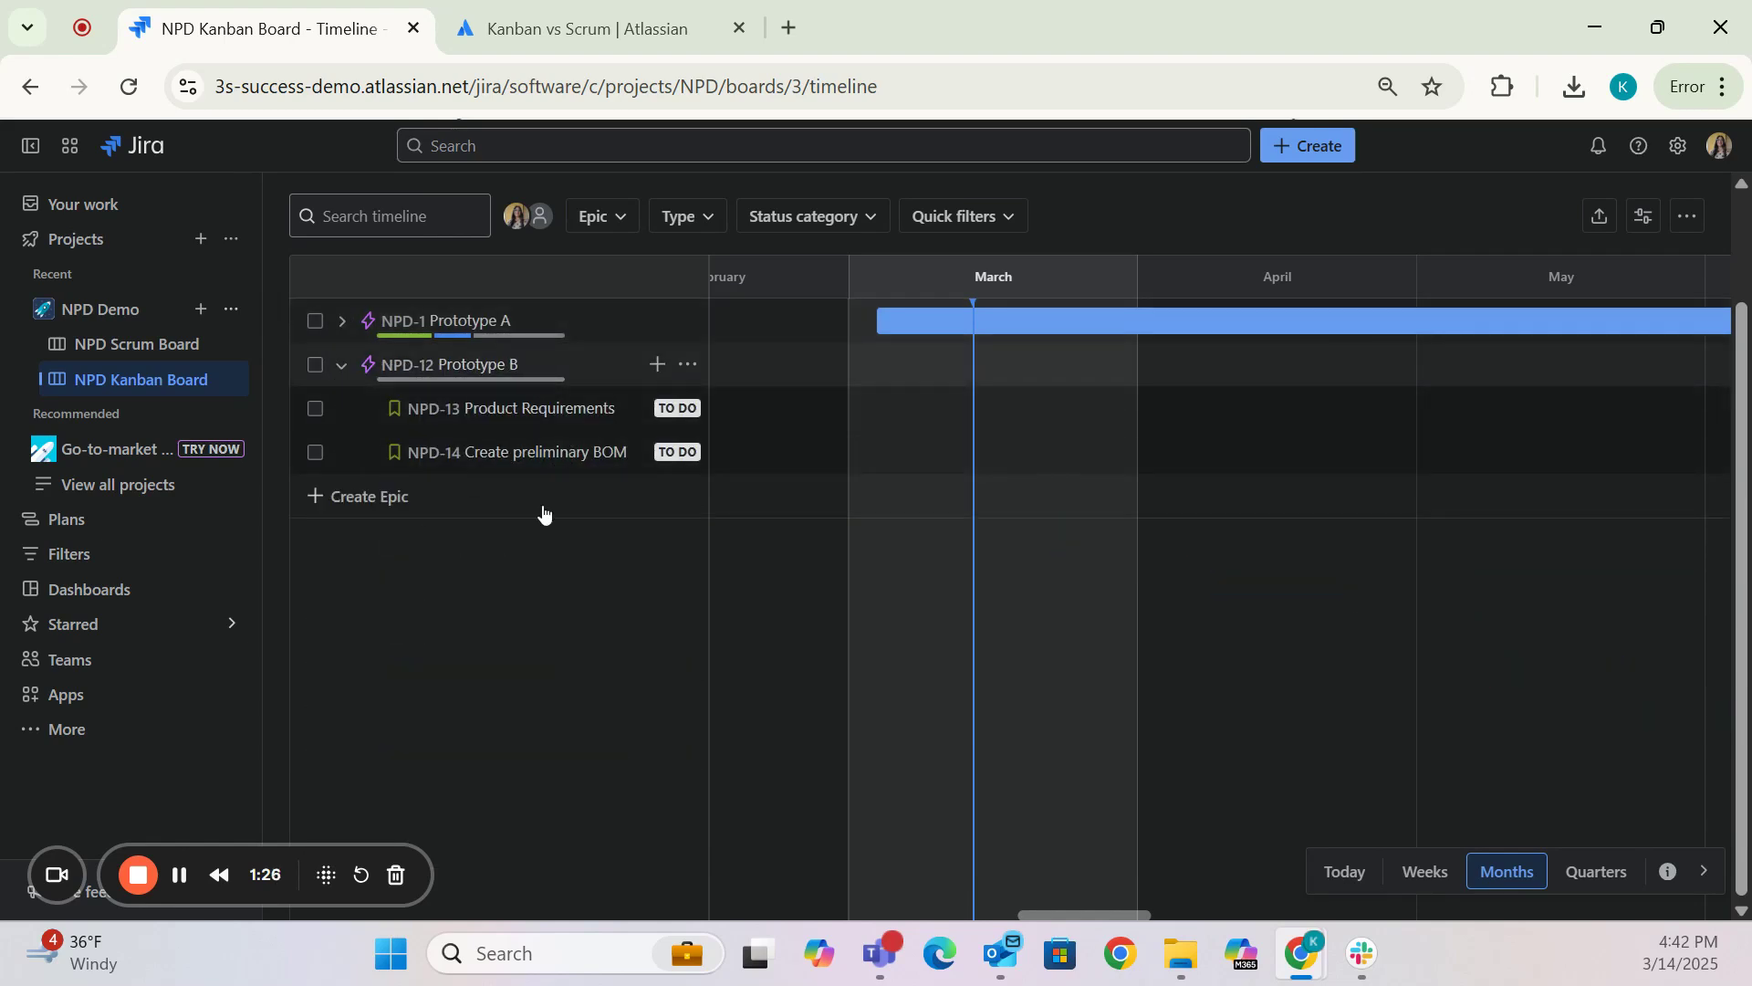
{"action": "left_click", "coordinate": [342, 366]}
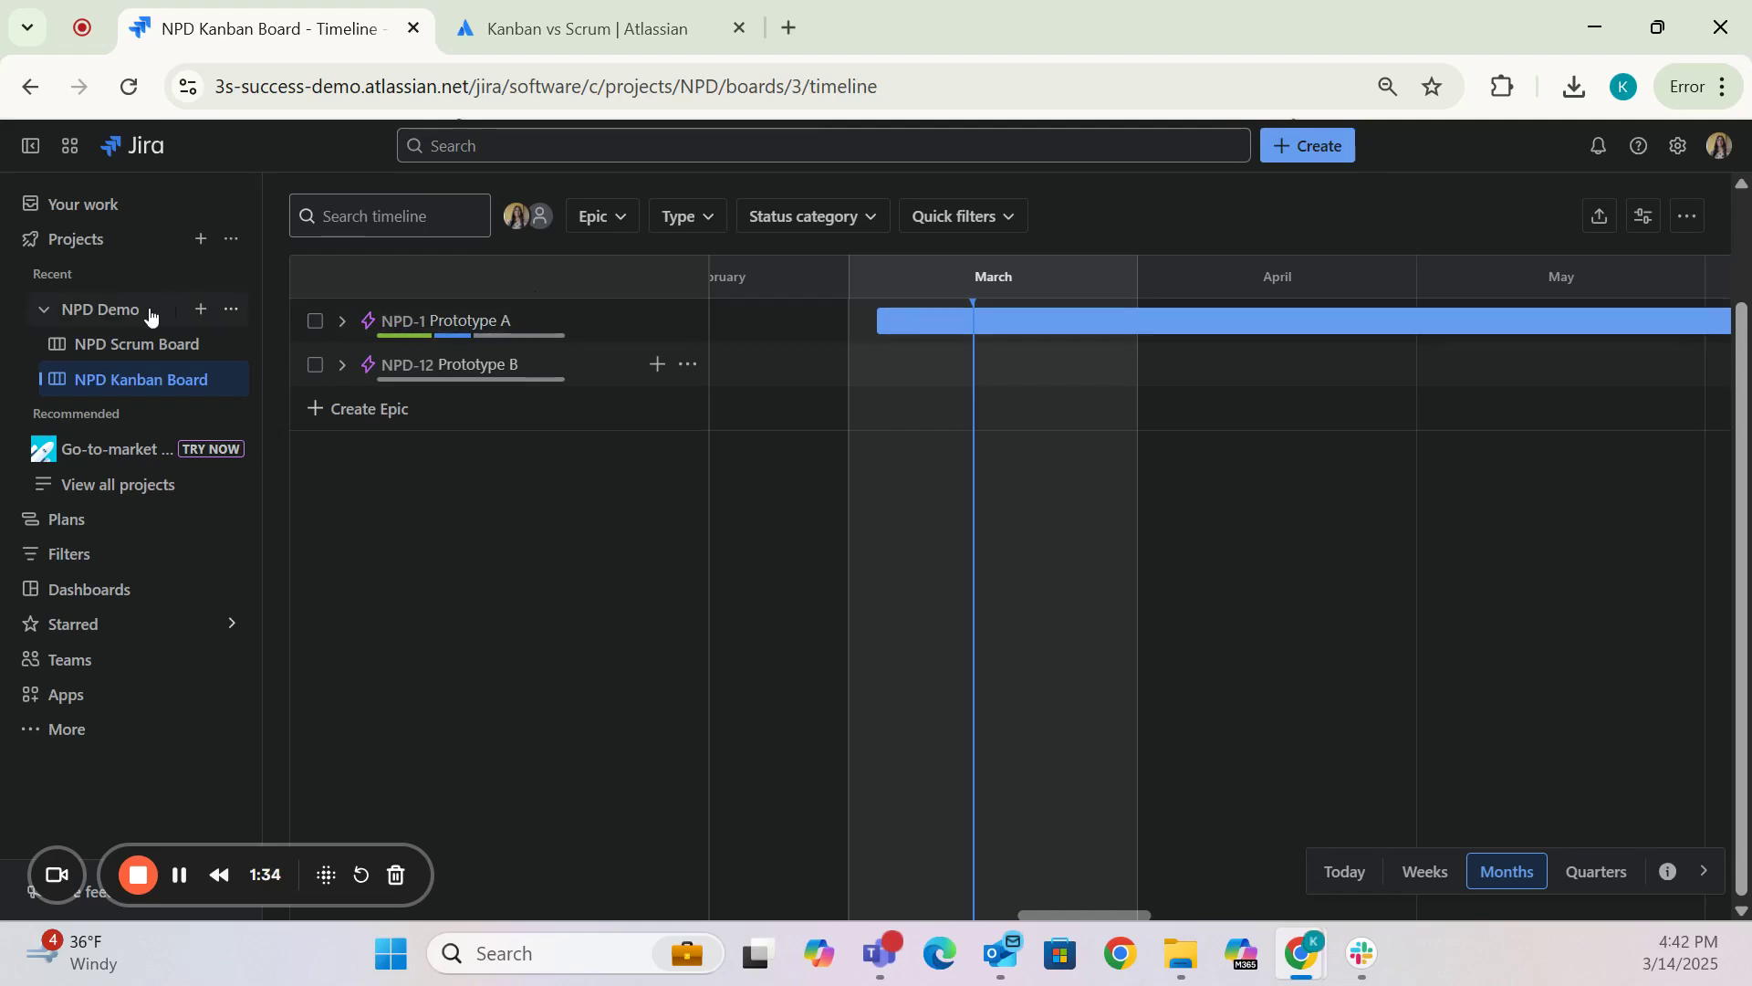
- Start a new Scrum board in the NPD Demo project and name it NPD Scrum 2.0
{"action": "left_click", "coordinate": [200, 311]}
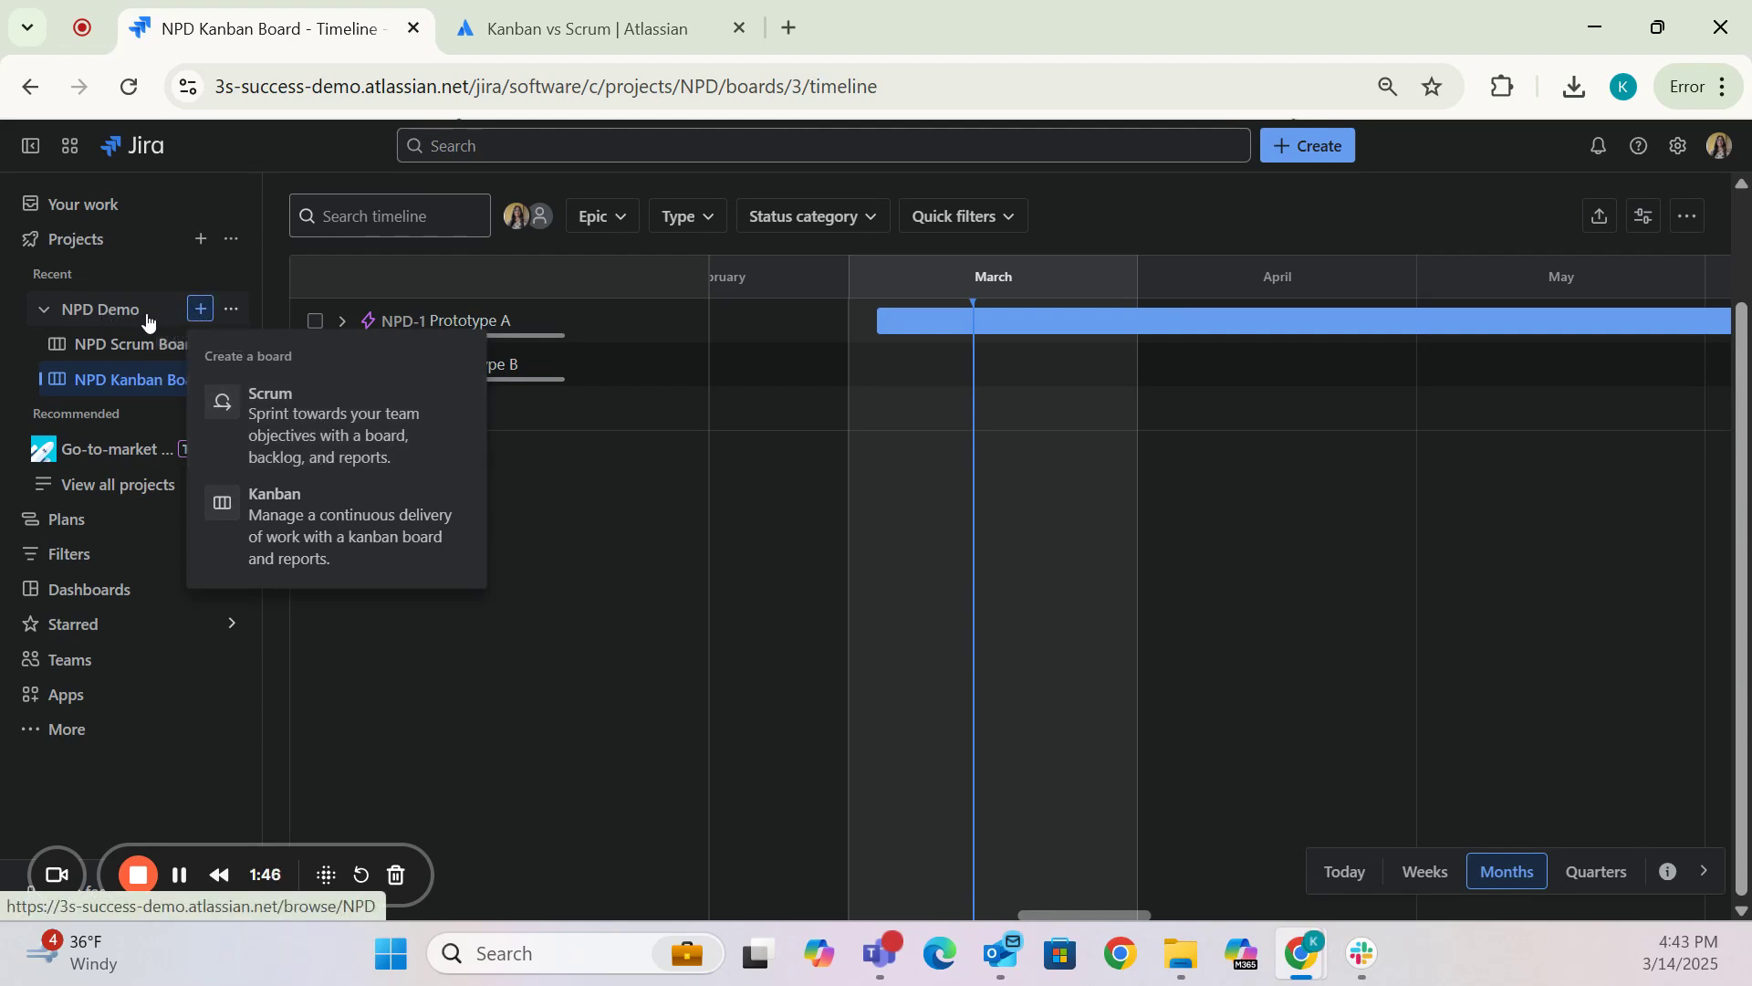
{"action": "left_click", "coordinate": [343, 436]}
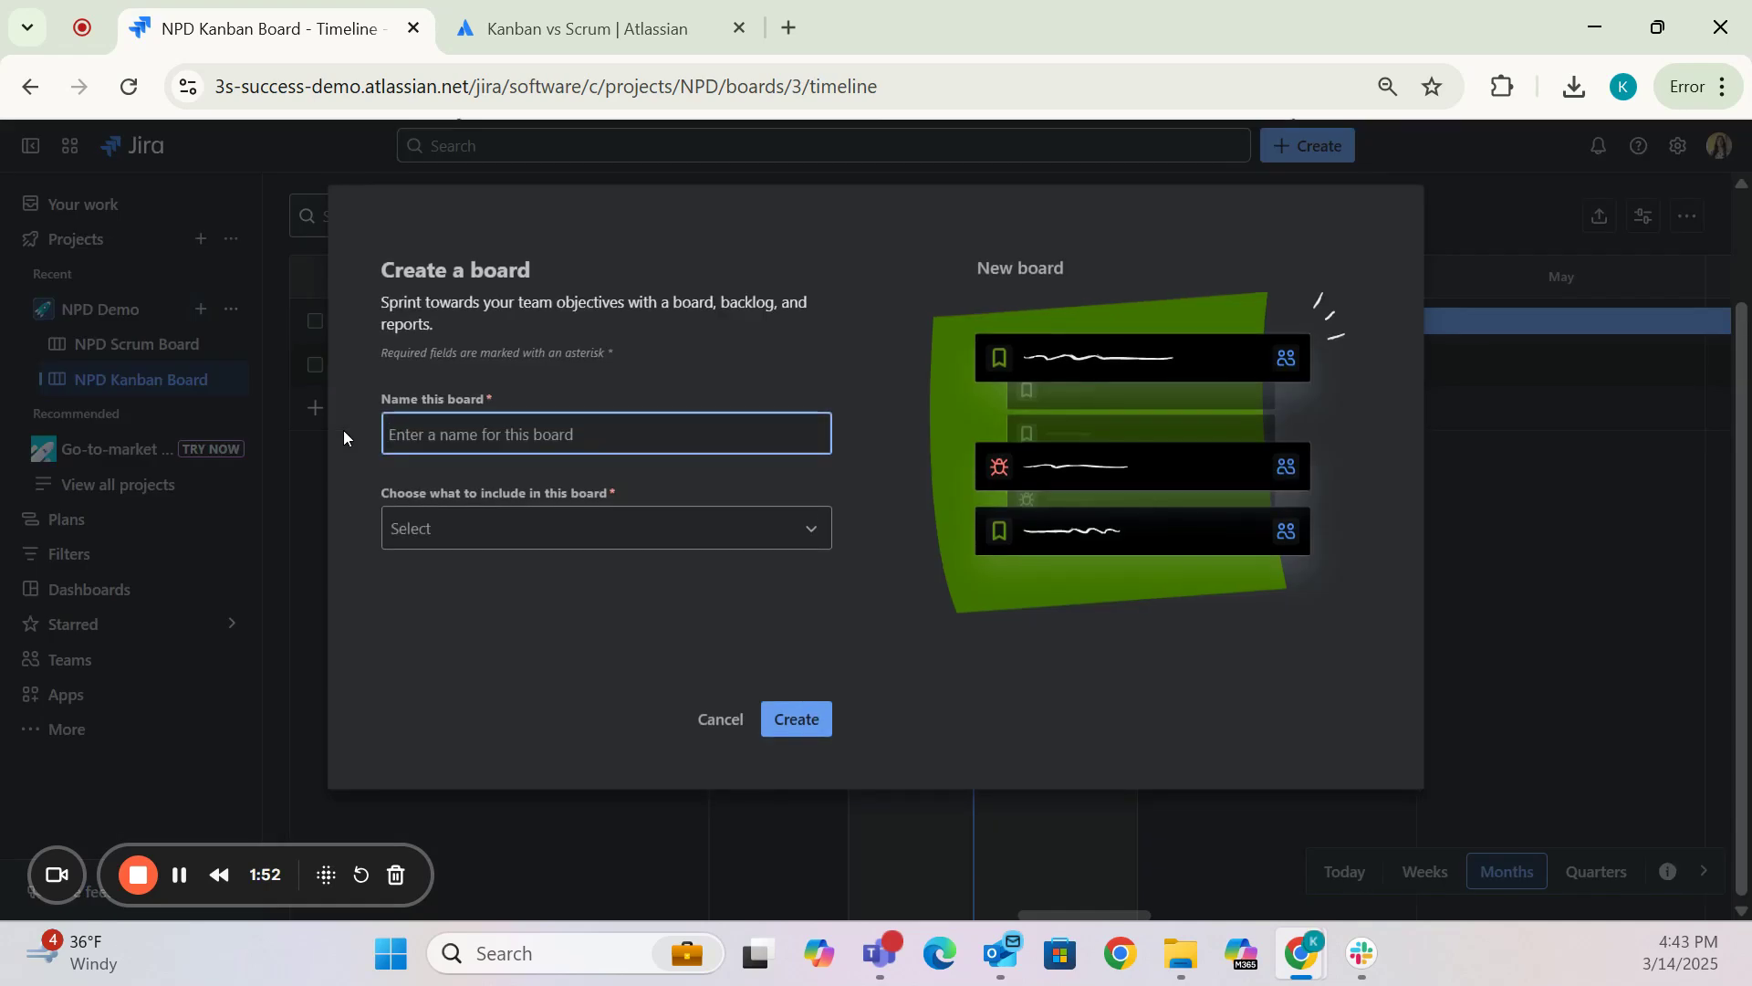
{"action": "left_click", "coordinate": [442, 441]}
{"action": "type", "text": "NPD "}
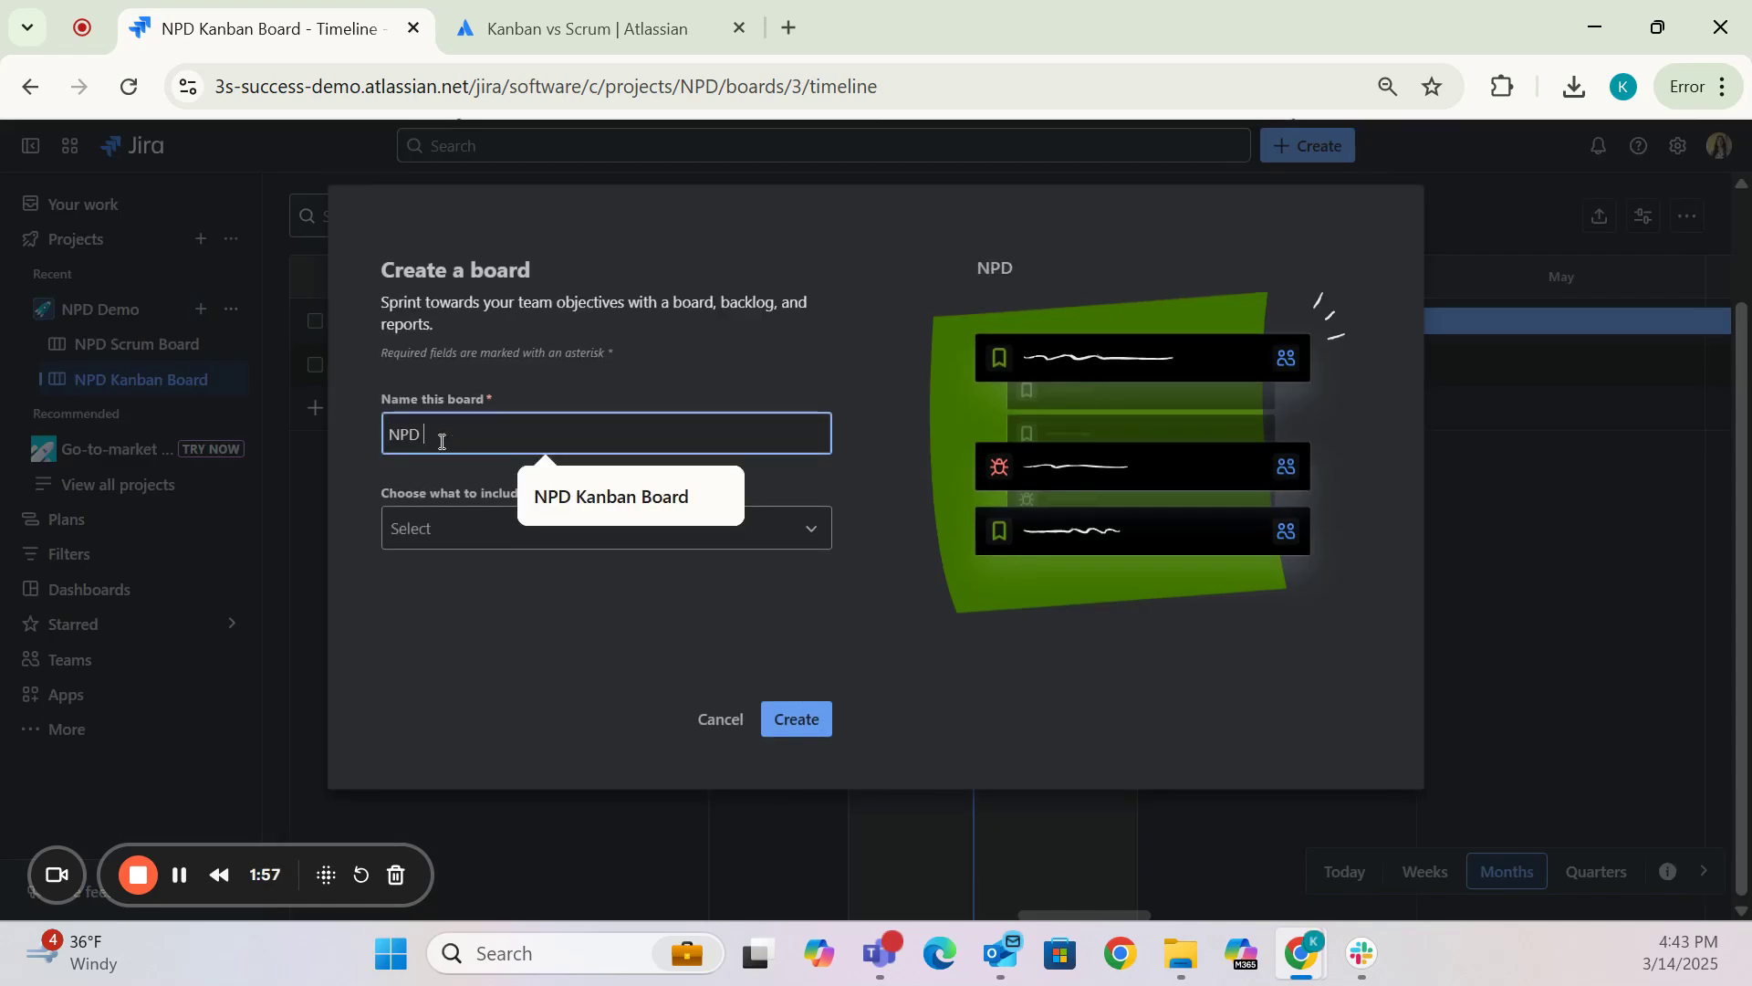
{"action": "type", "text": "Scrum"}
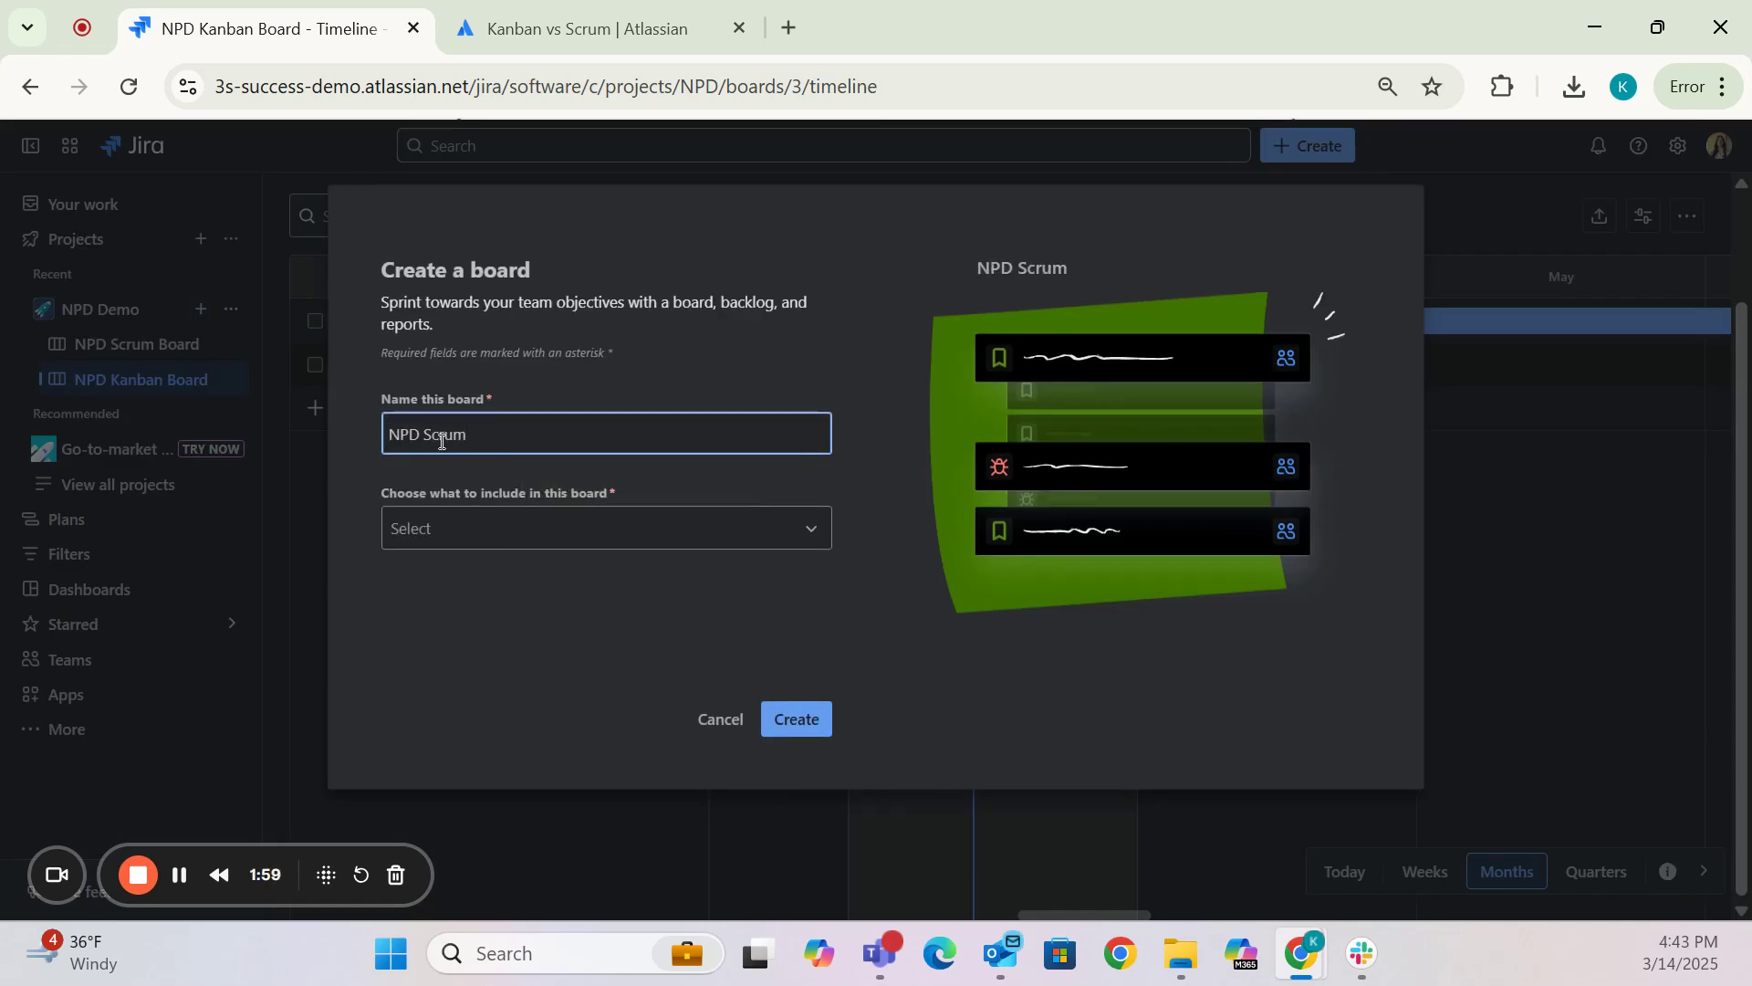
{"action": "type", "text": " 2.0"}
- Include all issues from the project in the new board, create it, and dismiss the notification
{"action": "left_click", "coordinate": [419, 513]}
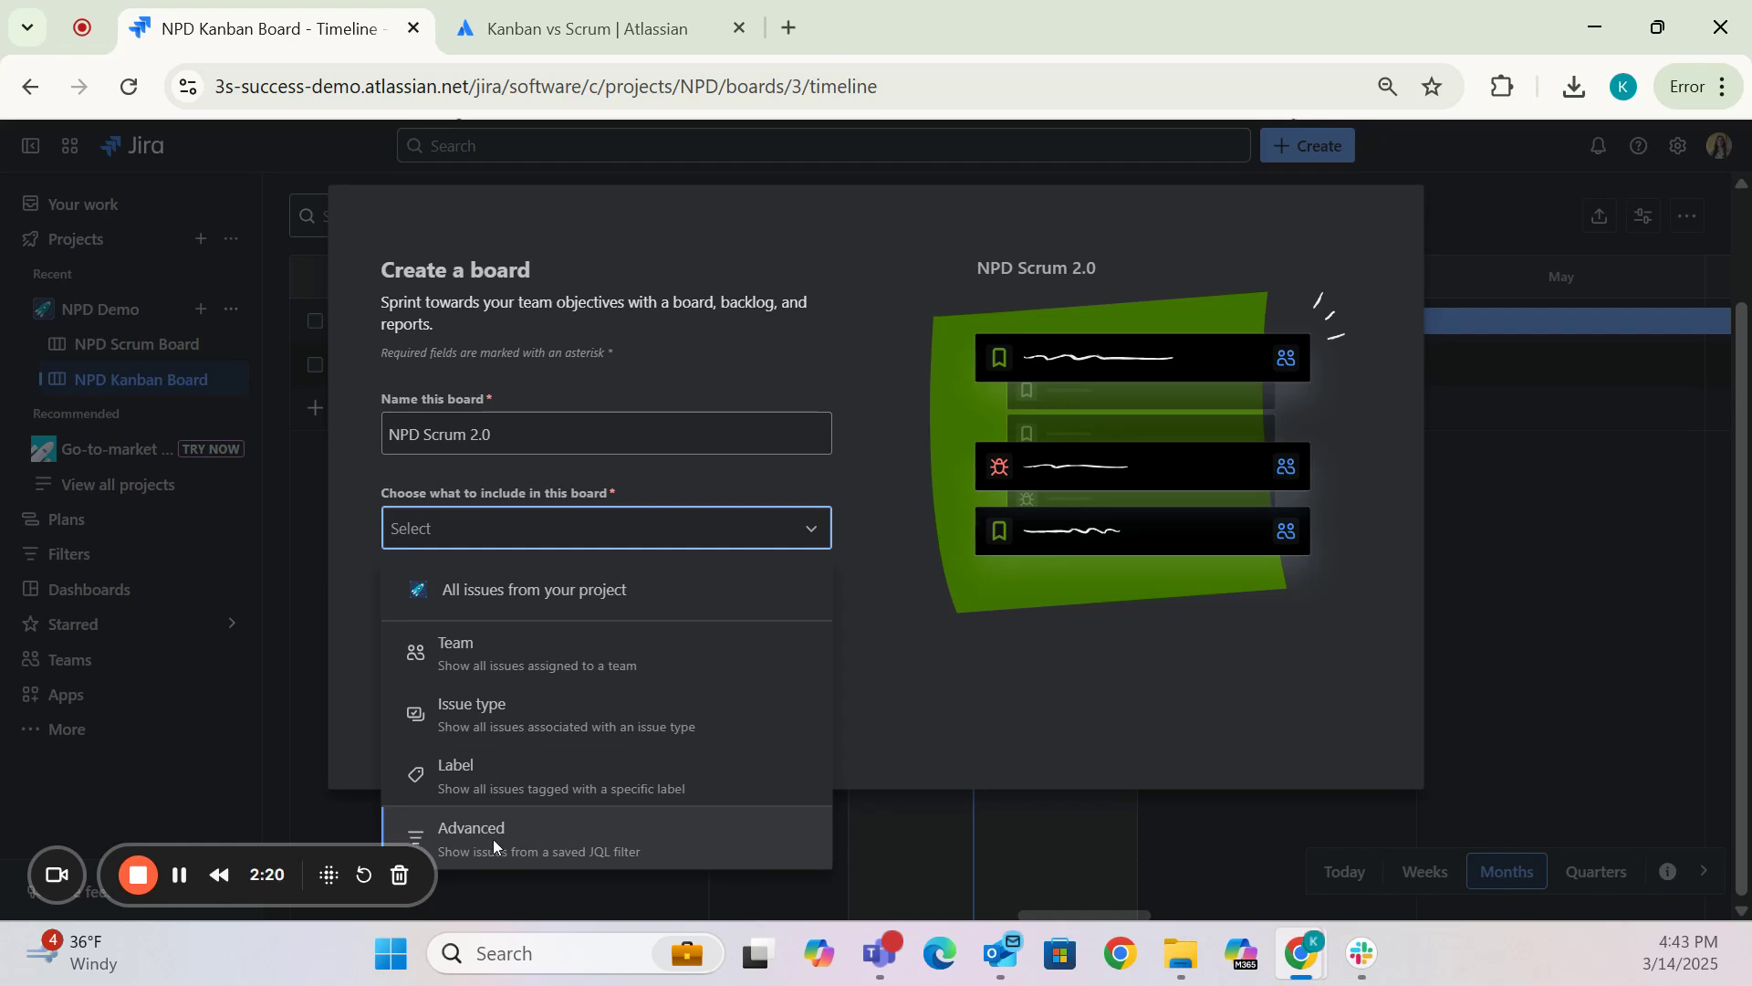
{"action": "left_click", "coordinate": [531, 599]}
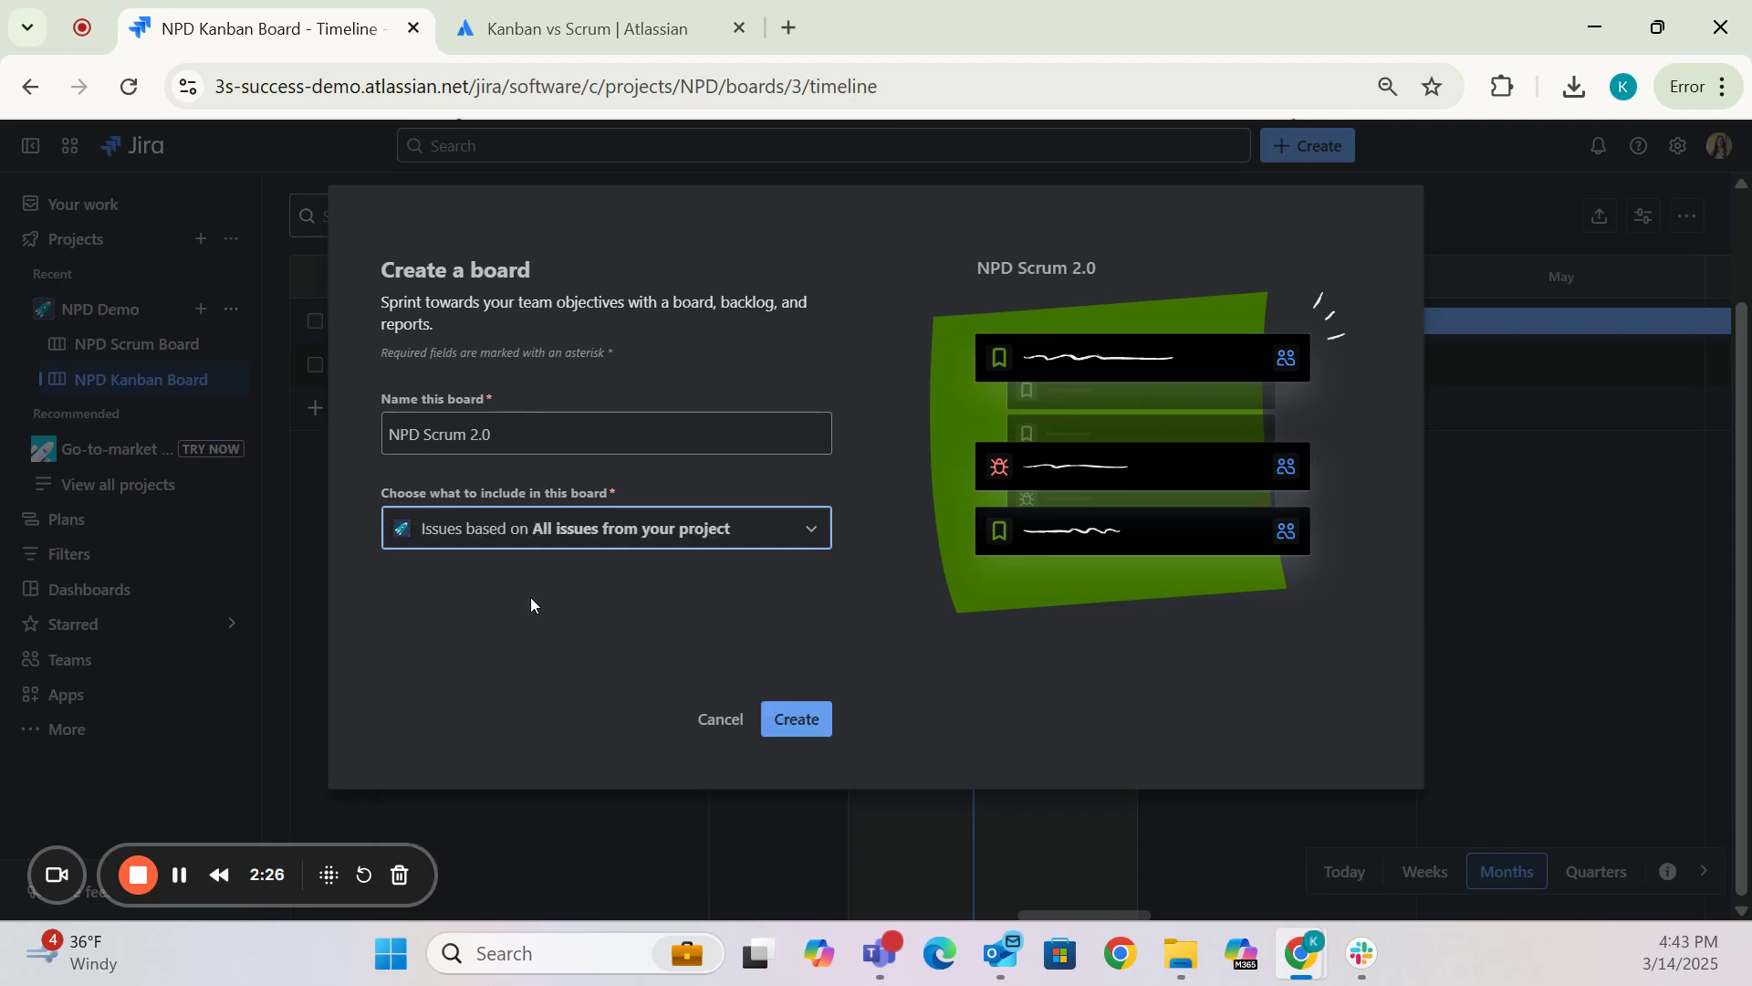
{"action": "left_click", "coordinate": [802, 726]}
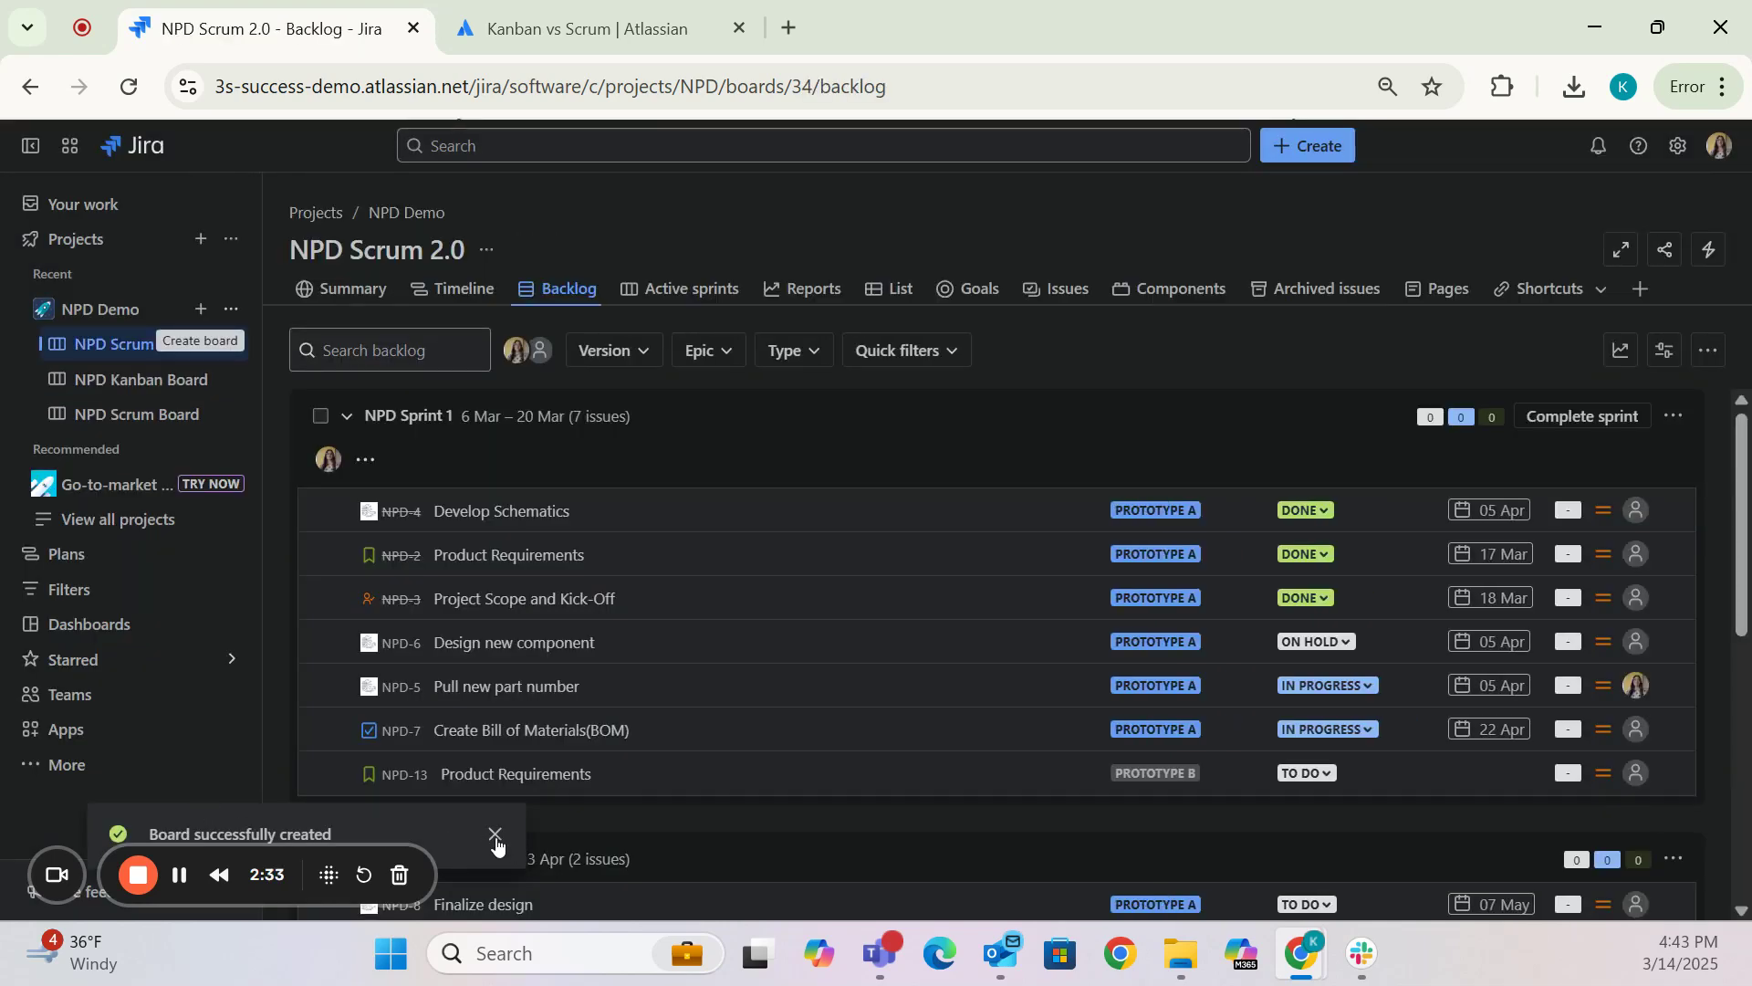
{"action": "left_click", "coordinate": [495, 838]}
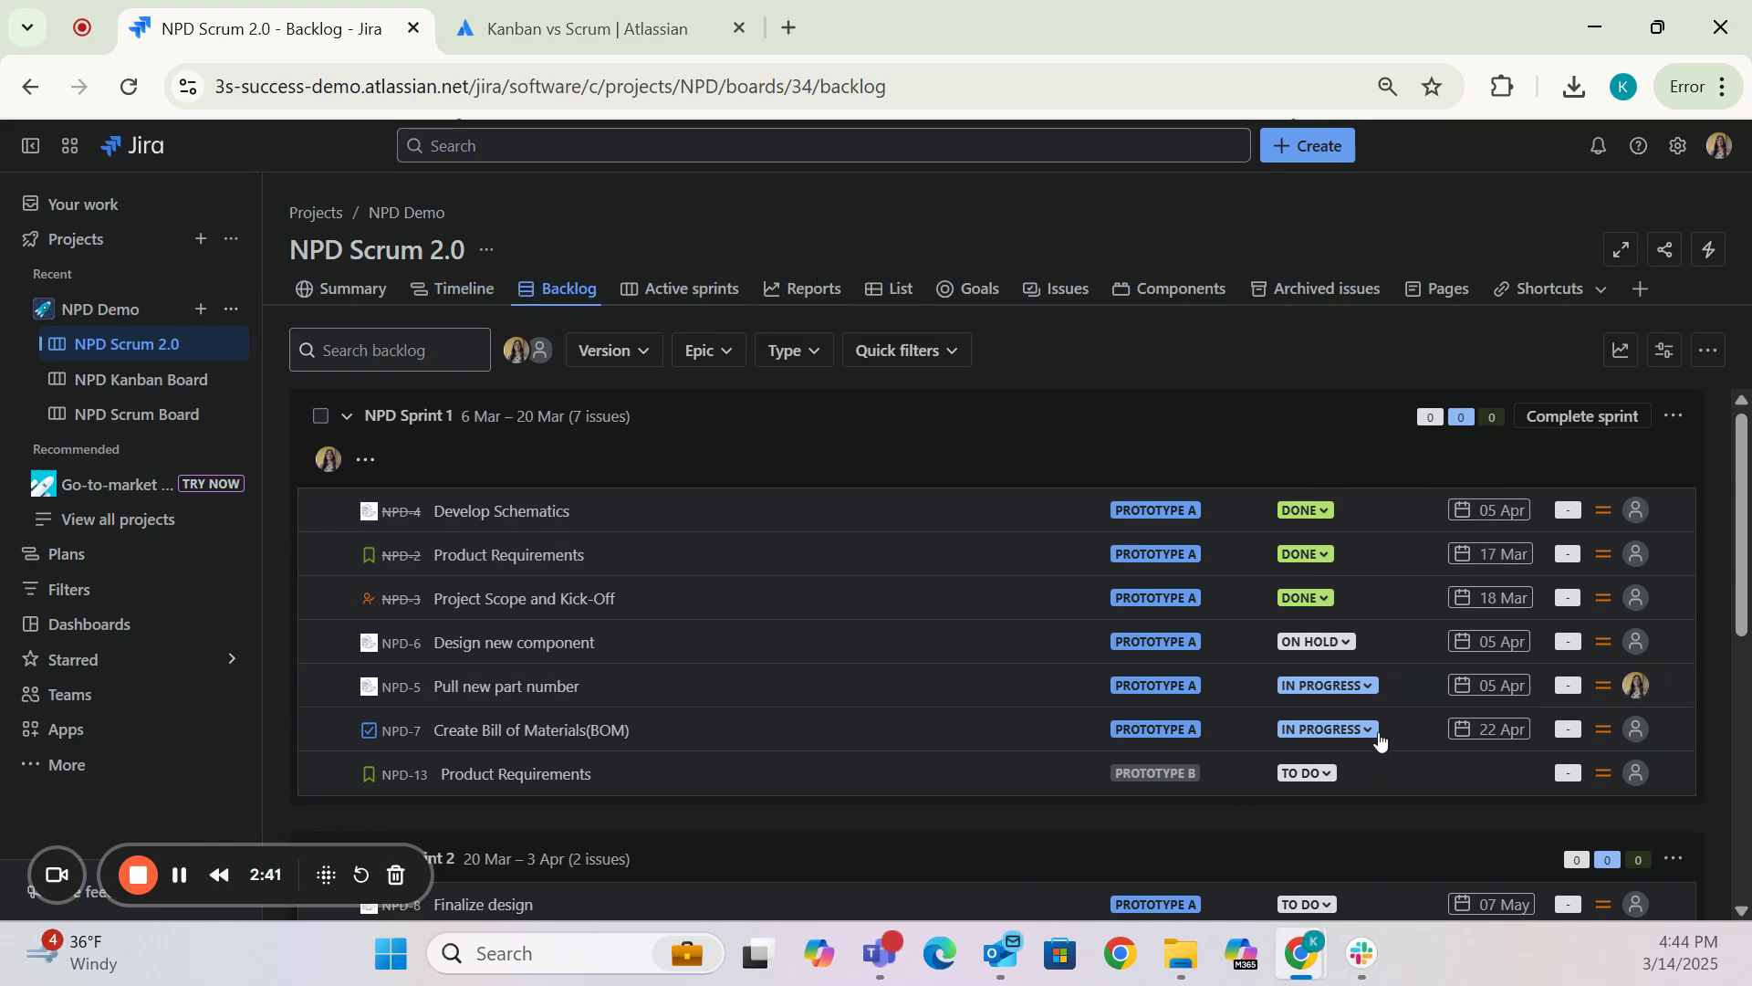
- Collapse the issue lists of NPD Sprint 1 and NPD Sprint 2 in the backlog view
{"action": "left_click", "coordinate": [348, 419]}
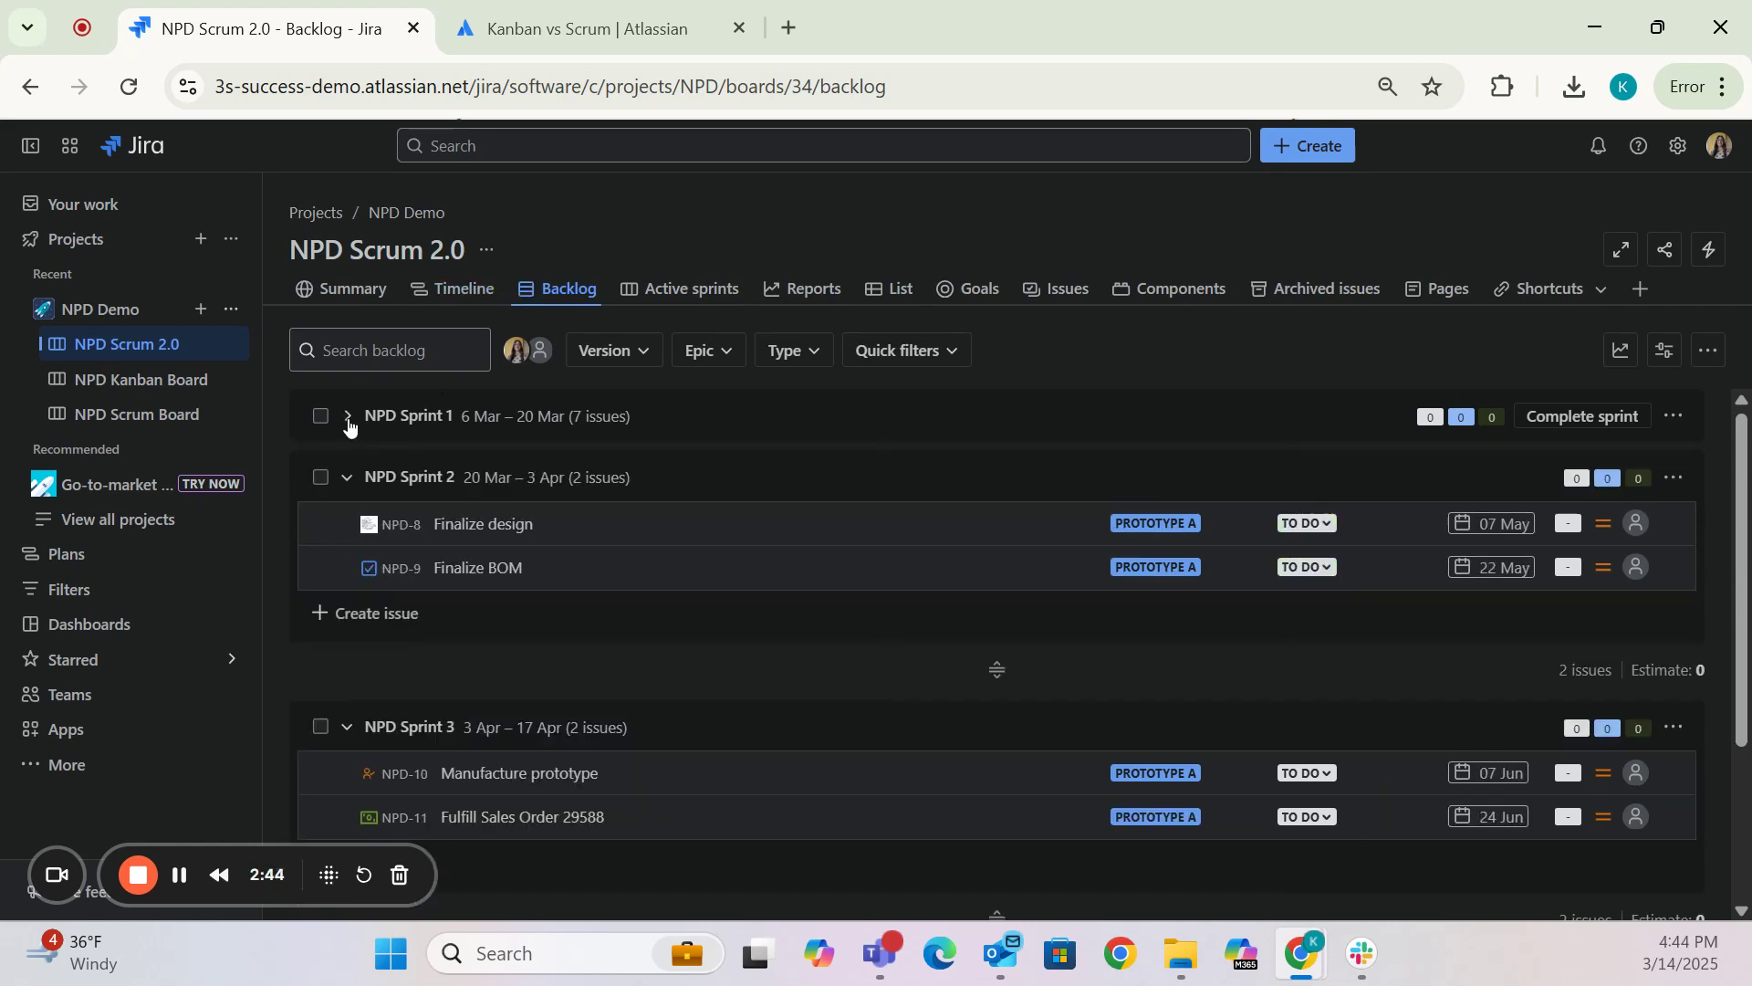
{"action": "left_click", "coordinate": [349, 479]}
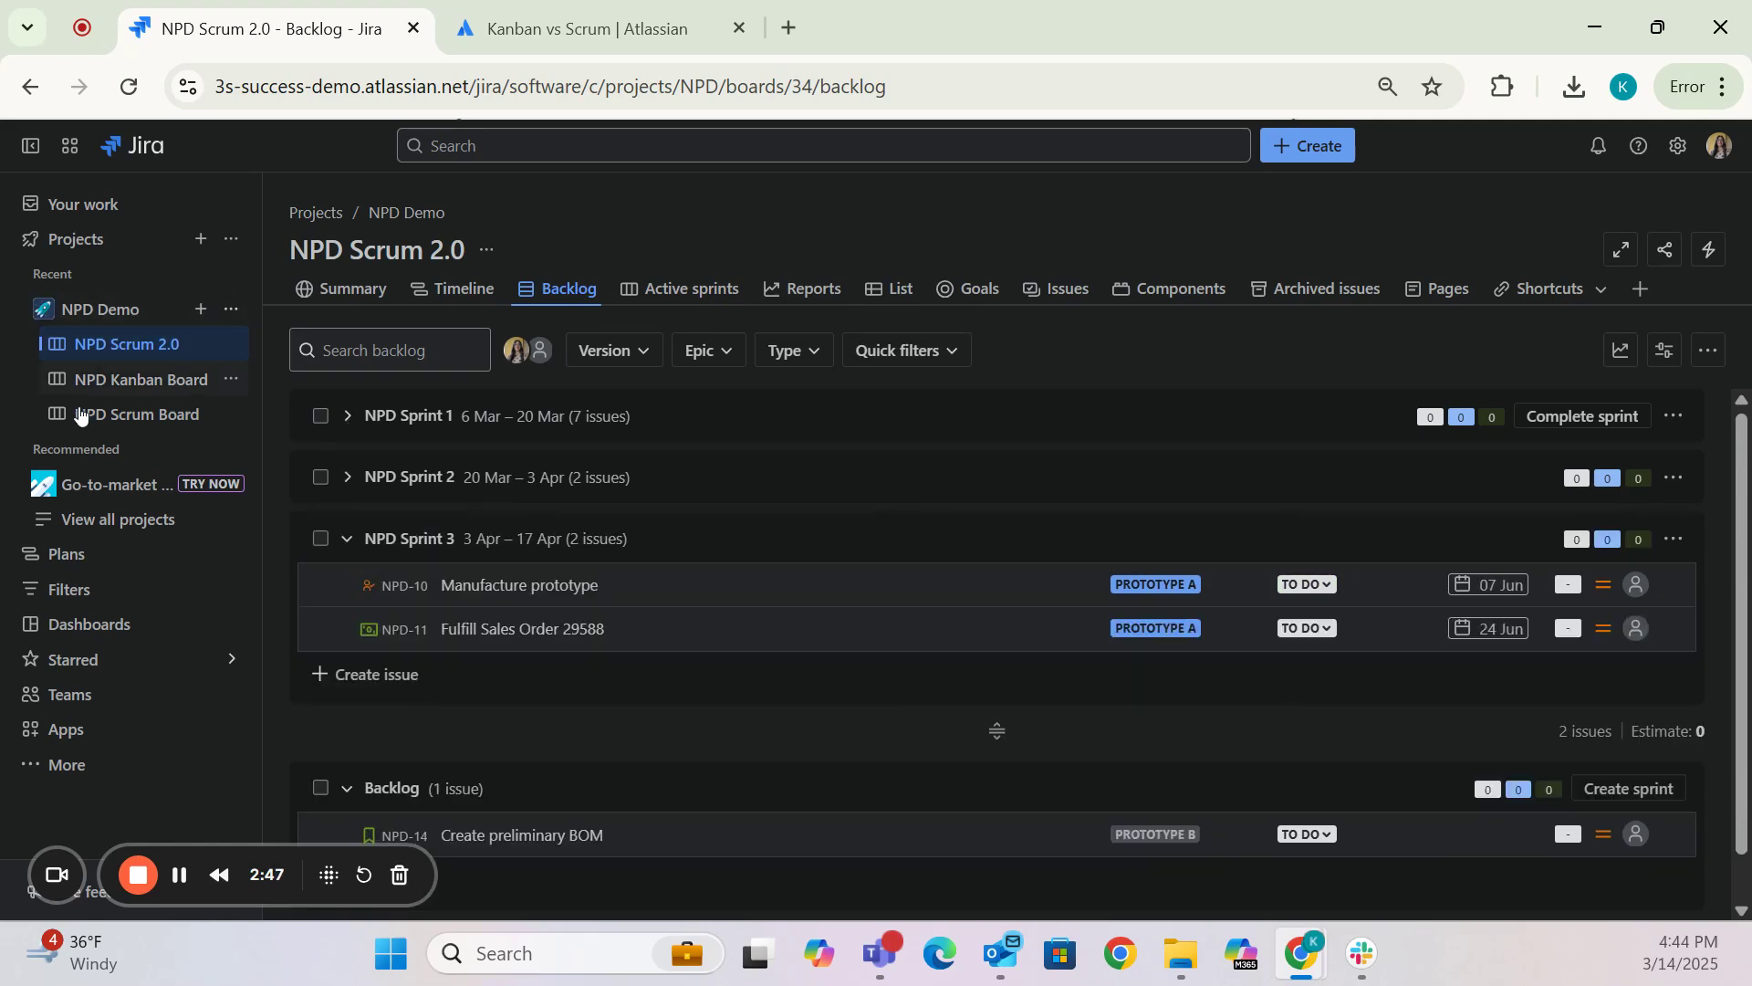
{"action": "left_click", "coordinate": [352, 416]}
{"action": "left_click", "coordinate": [352, 416]}
- Create a new sprint from the backlog section, and collapse both NPD Sprint 3 and the new sprint
{"action": "scroll", "coordinate": [1597, 754], "scroll_direction": "down", "scroll_amount": 1}
{"action": "left_click", "coordinate": [1608, 741]}
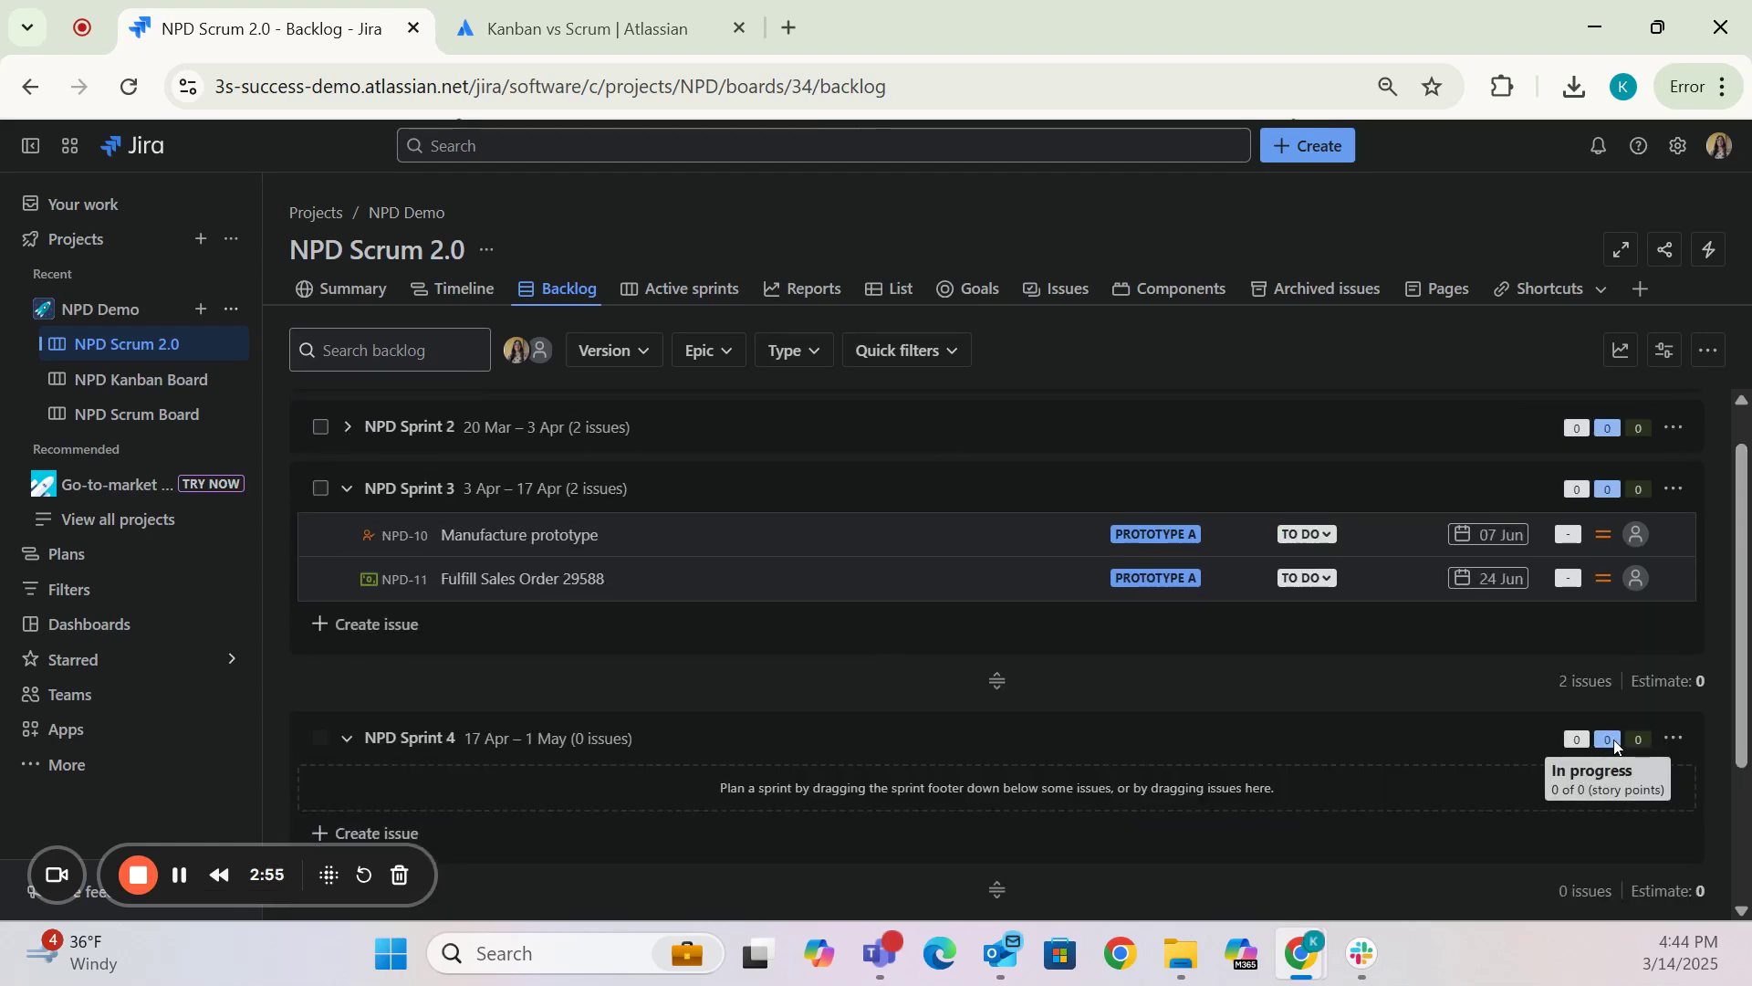
{"action": "scroll", "coordinate": [1725, 584], "scroll_direction": "up", "scroll_amount": 1}
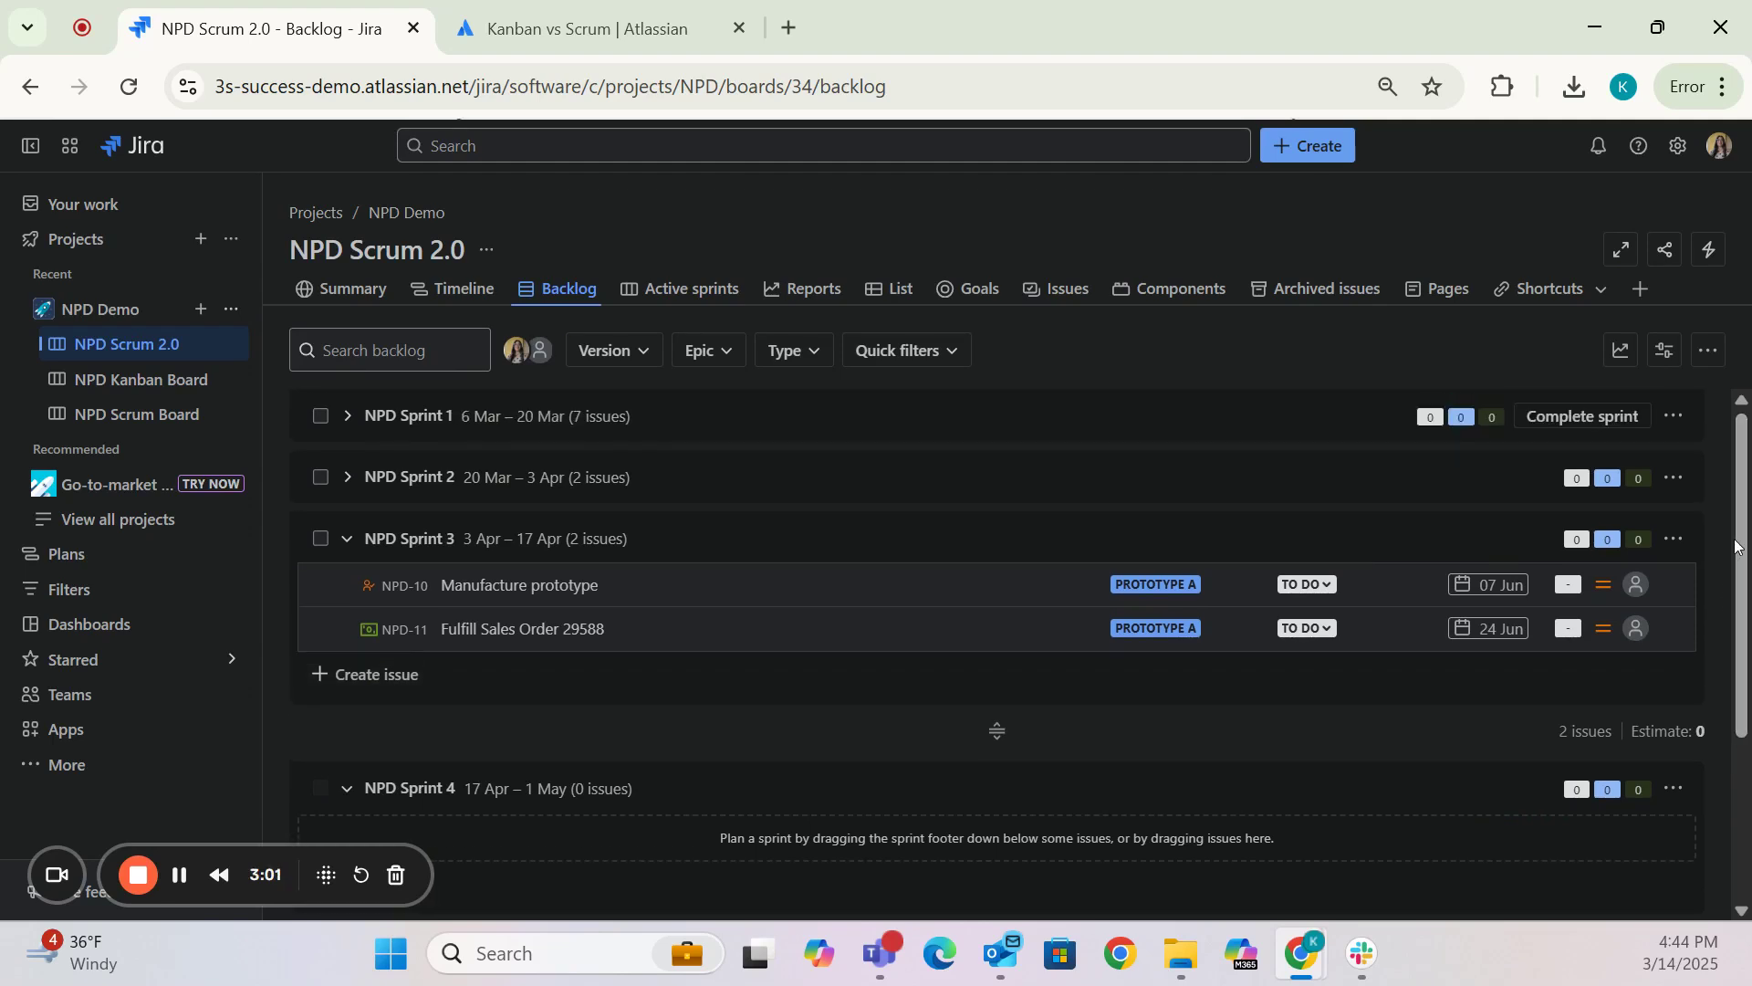
{"action": "left_click", "coordinate": [348, 541]}
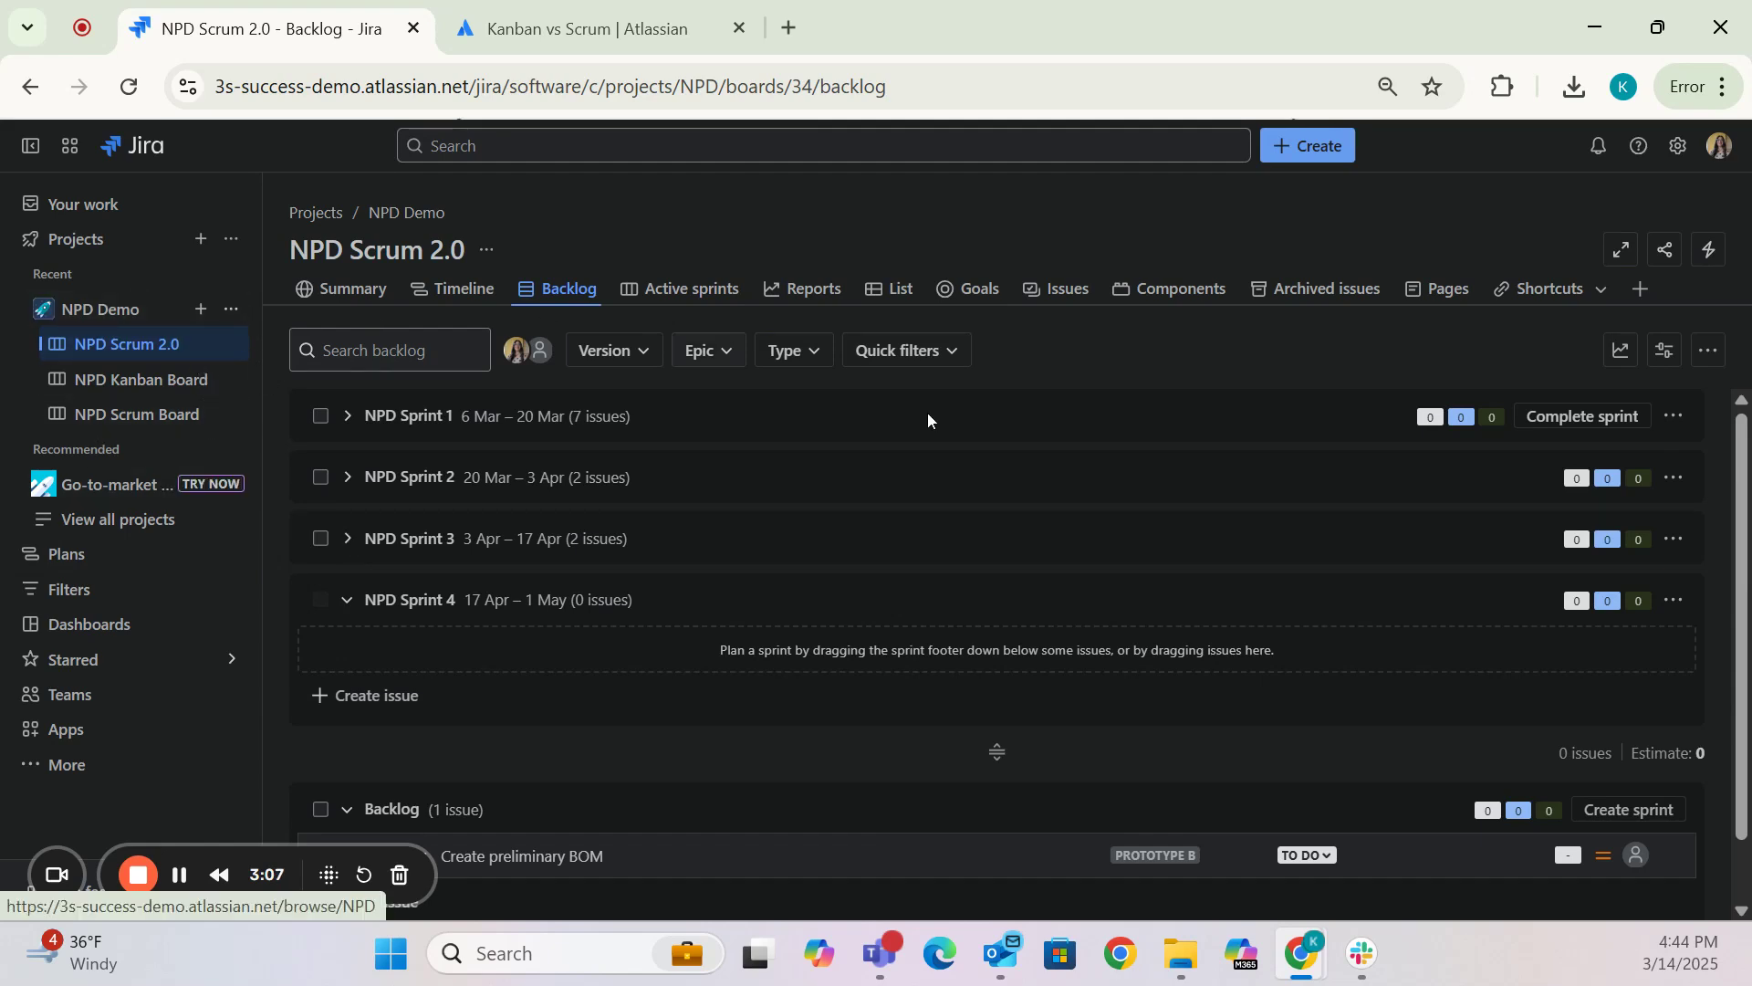
{"action": "left_click", "coordinate": [346, 601]}
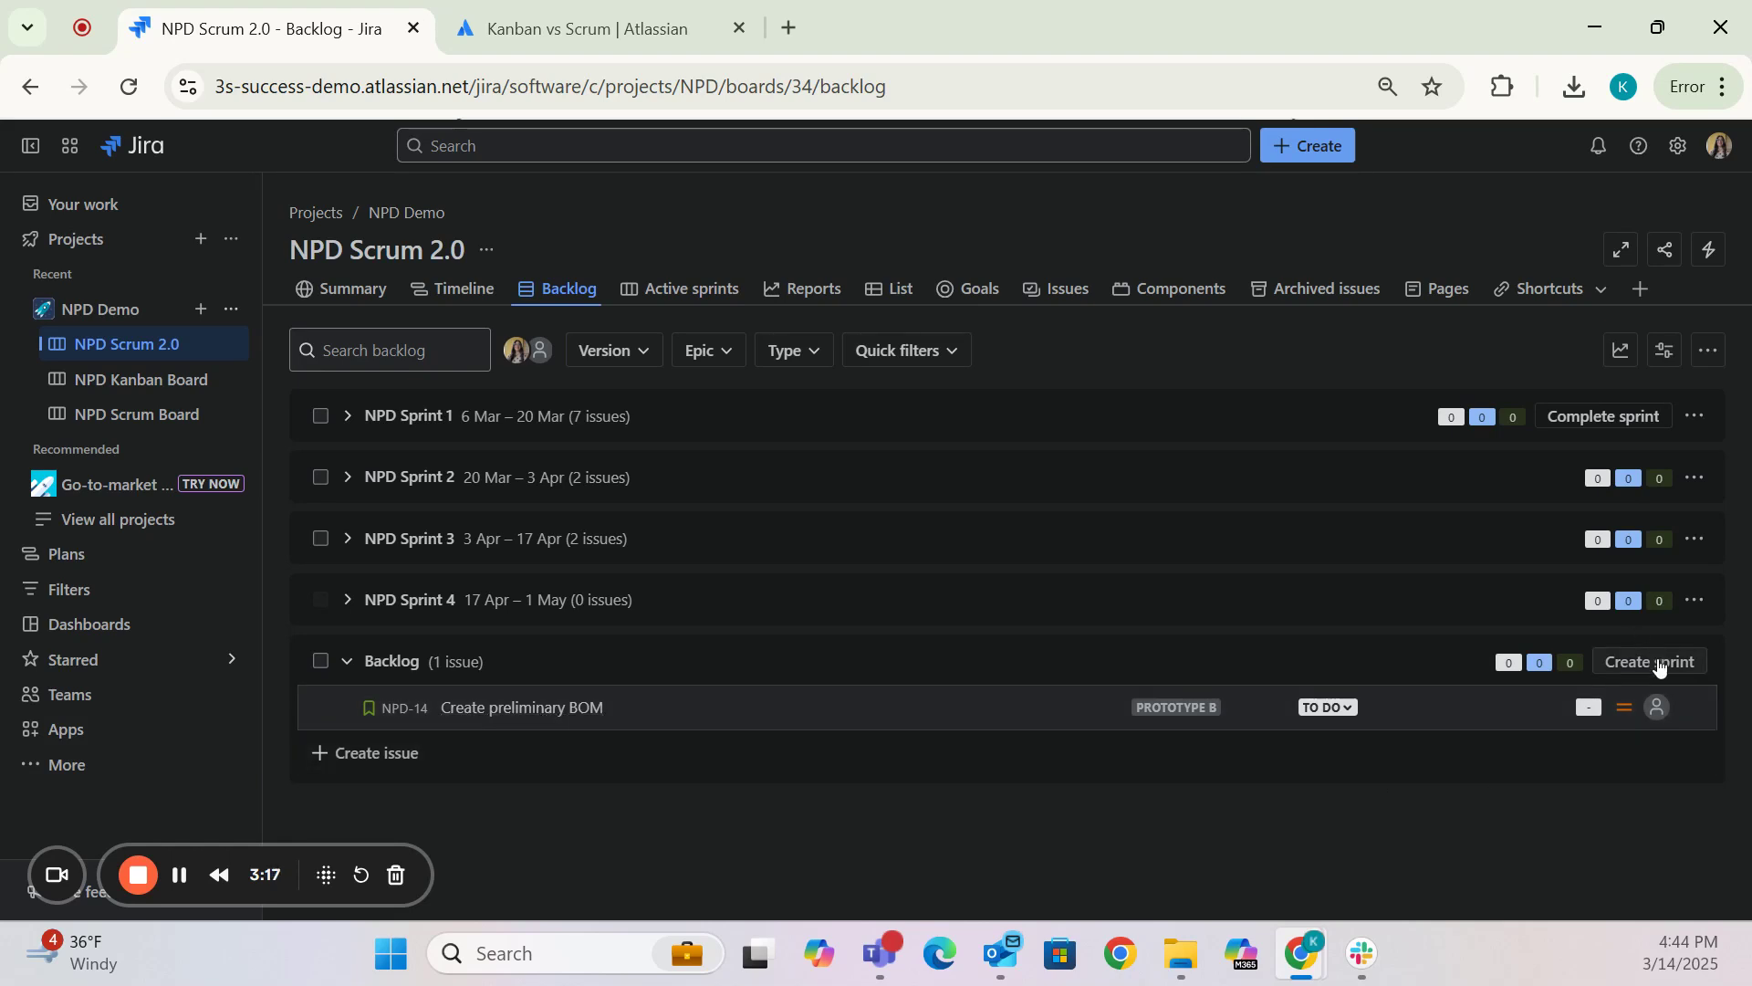
- Move Develop Schematics below the NPD-2 Product Requirements issue in NPD Sprint 1, and collapse the sprint again
{"action": "left_click", "coordinate": [356, 423]}
{"action": "left_click_drag", "start_coordinate": [653, 516], "coordinate": [1597, 573]}
{"action": "left_click_drag", "start_coordinate": [1738, 650], "coordinate": [1735, 639]}
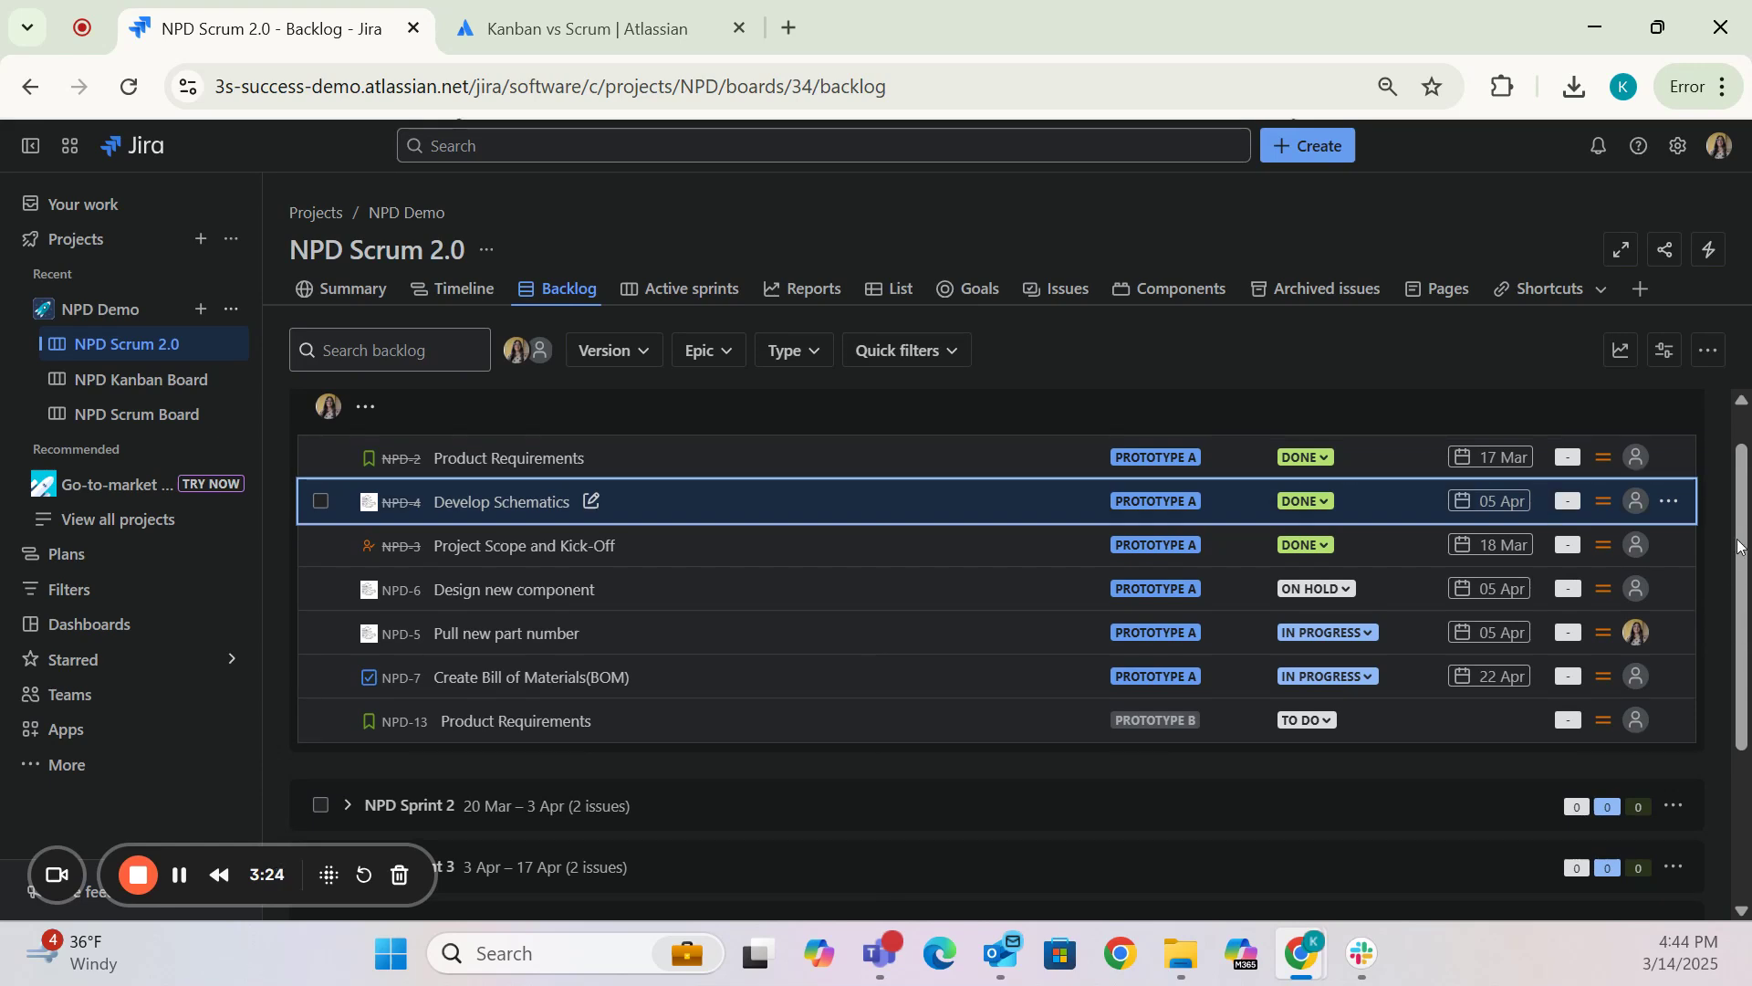
{"action": "scroll", "coordinate": [336, 433], "scroll_direction": "up", "scroll_amount": 1}
{"action": "left_click", "coordinate": [343, 431]}
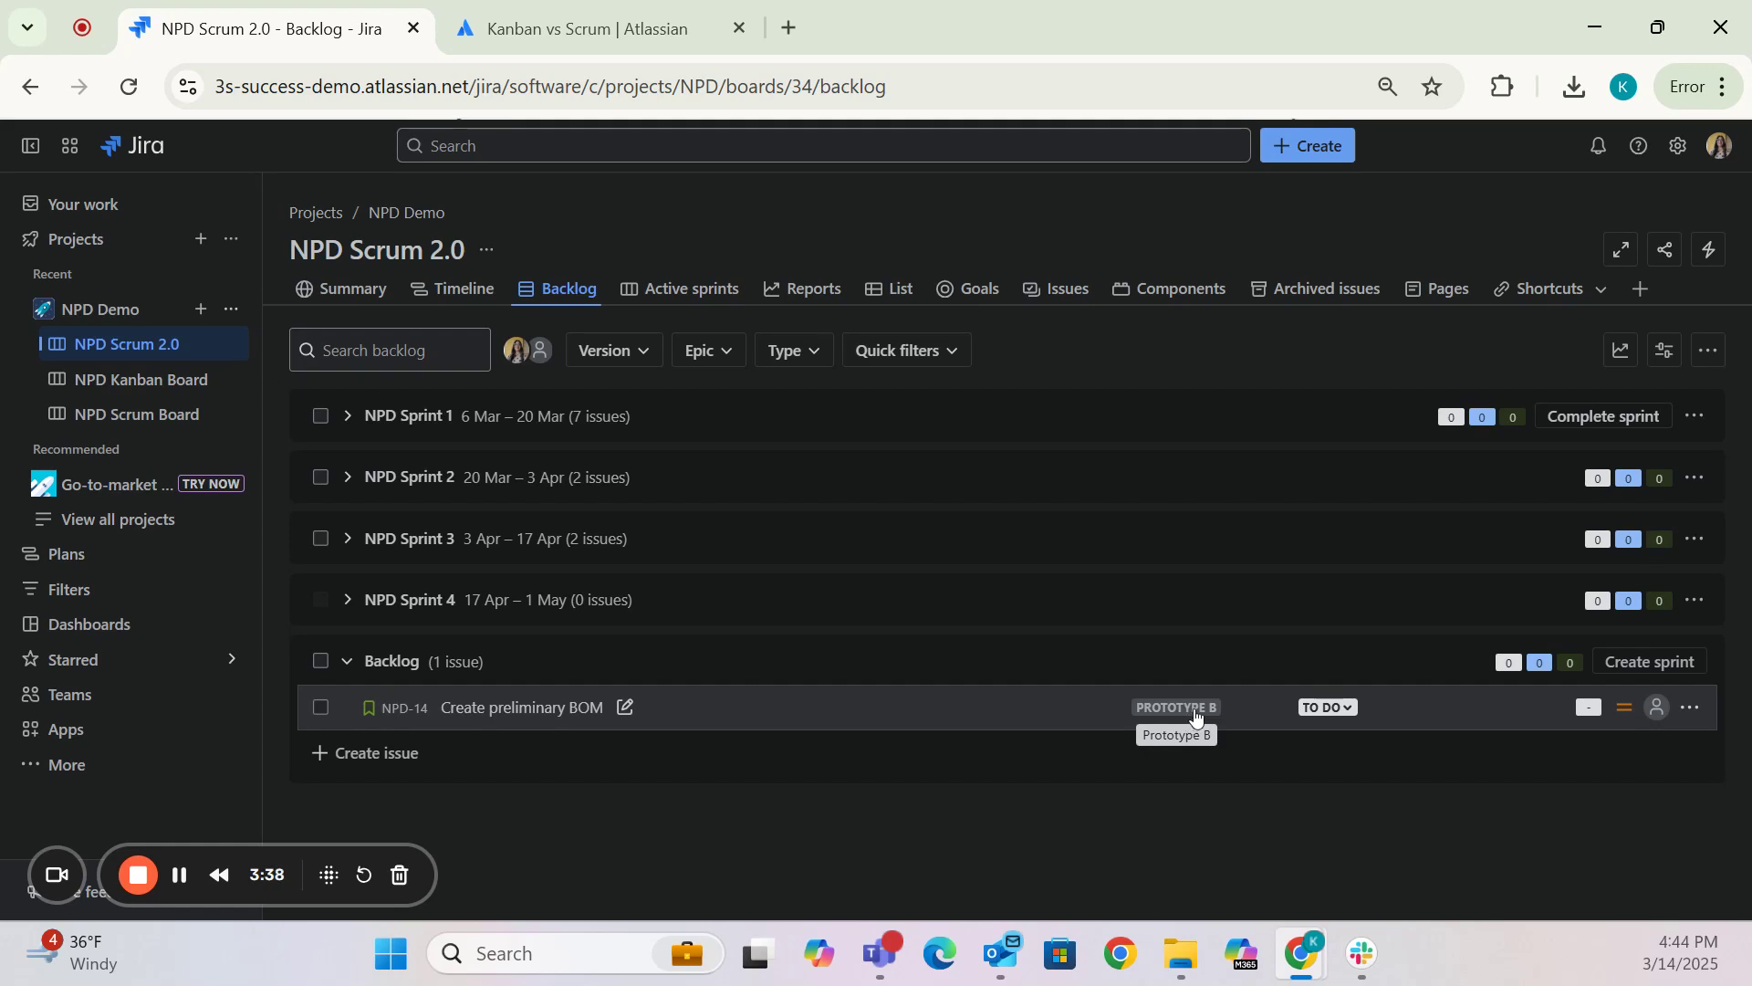
- Show the epic panel beside the backlog and expand NPD Sprint 1's issues
{"action": "left_click", "coordinate": [719, 354]}
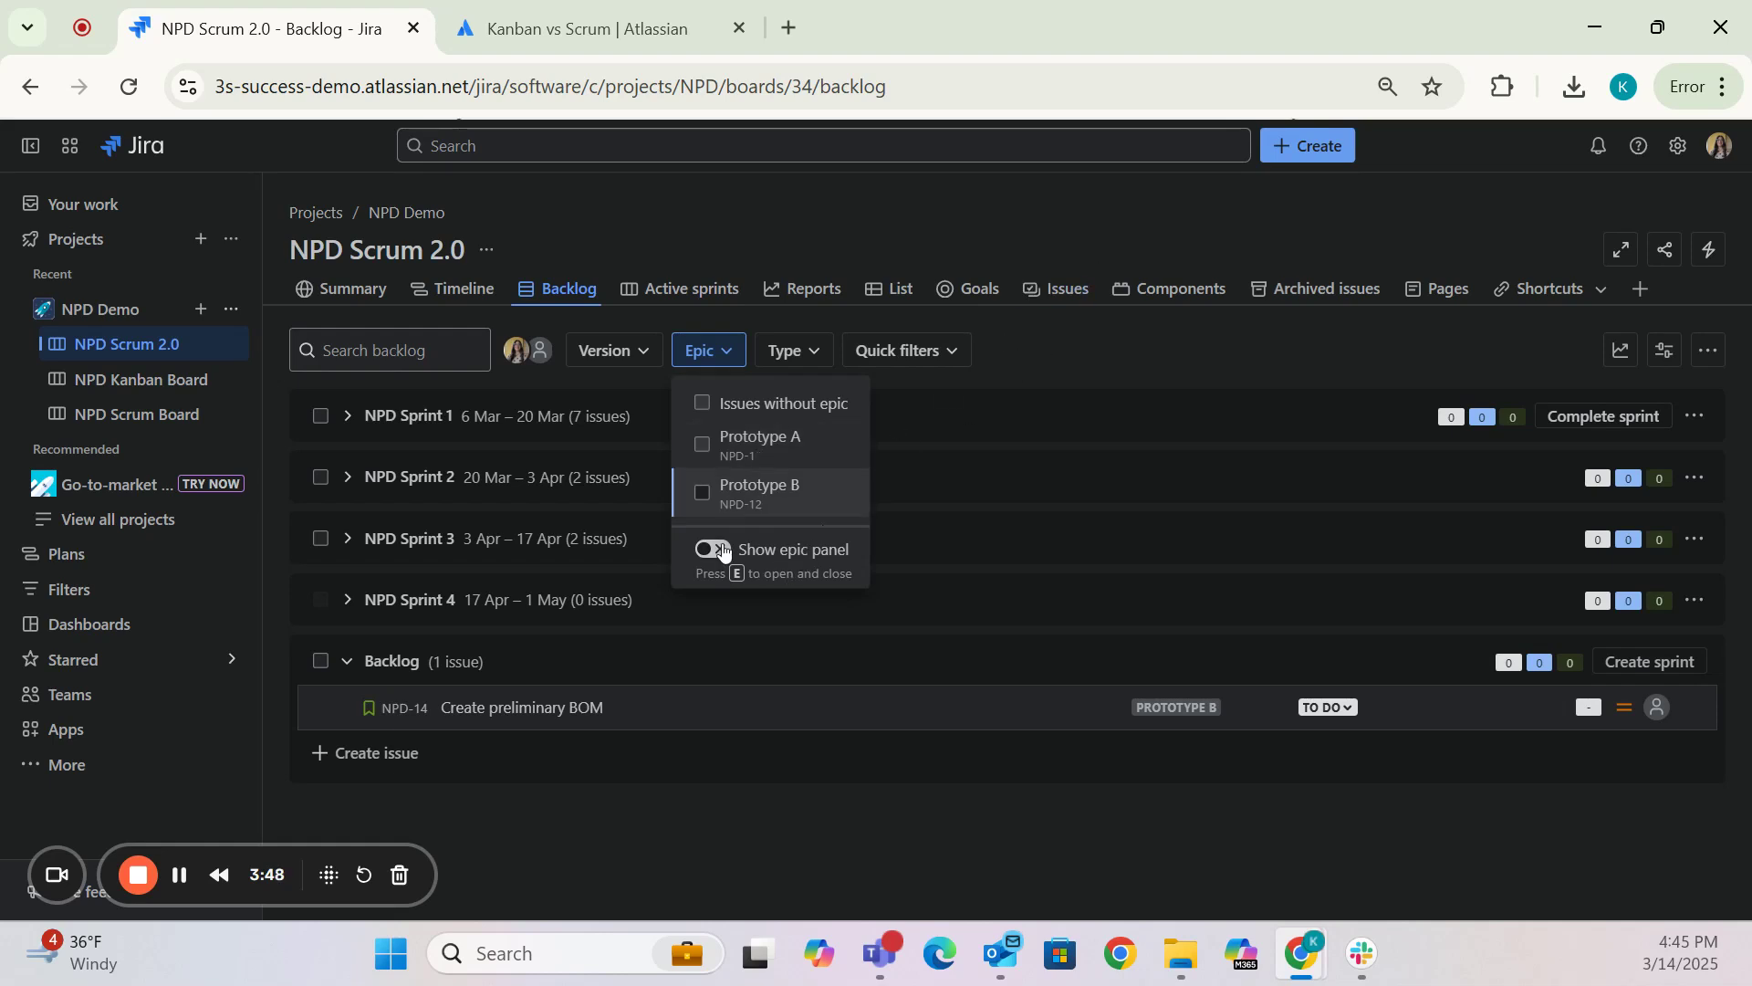
{"action": "left_click", "coordinate": [1049, 334]}
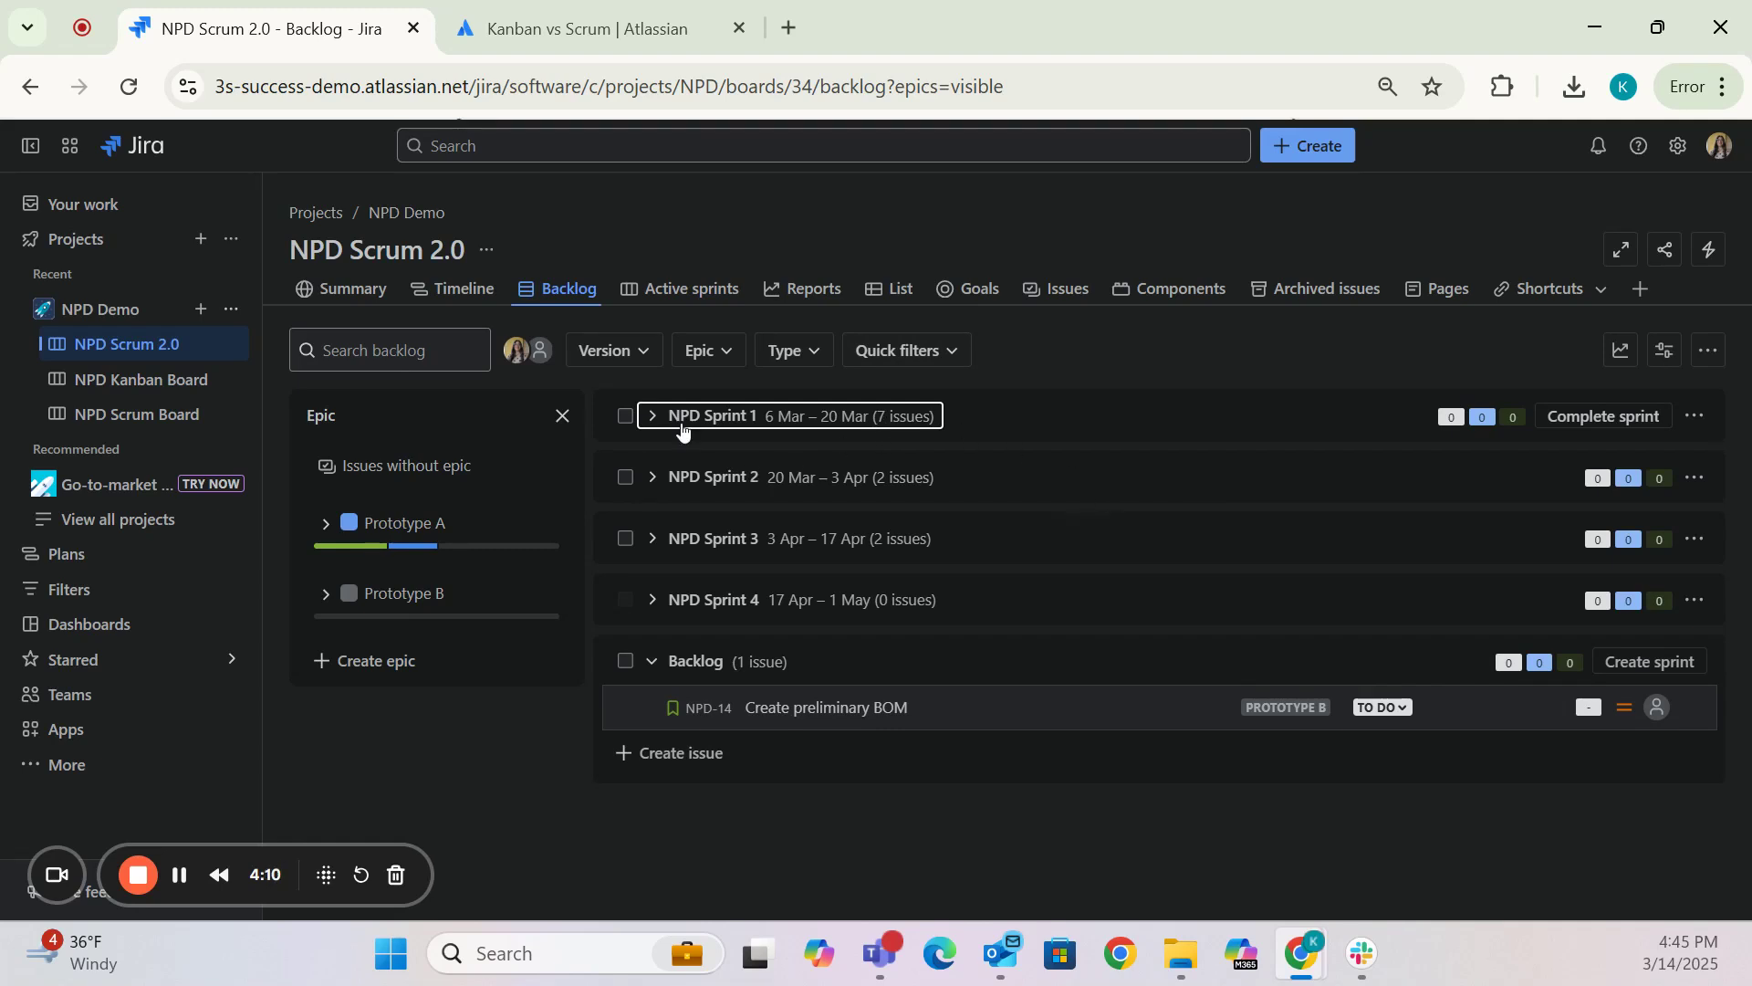
{"action": "left_click", "coordinate": [651, 416]}
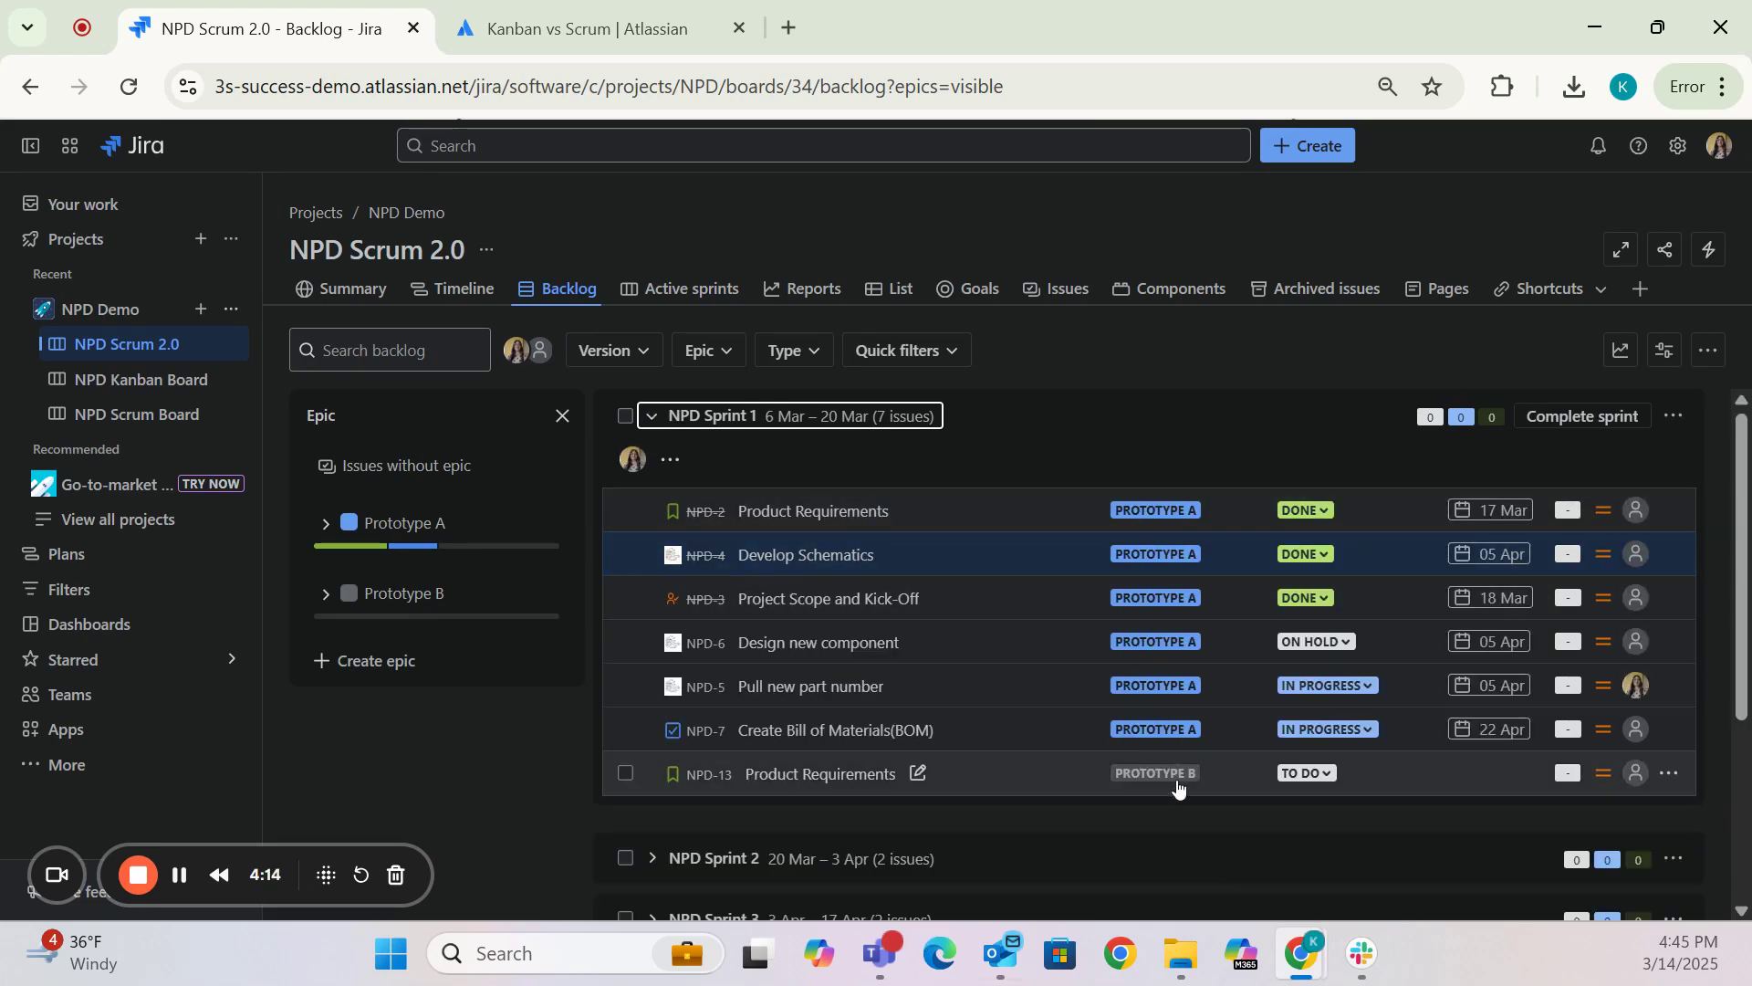
- Filter the backlog to the Prototype B epic to view its issues, and remove the filter again
{"action": "left_click", "coordinate": [469, 599]}
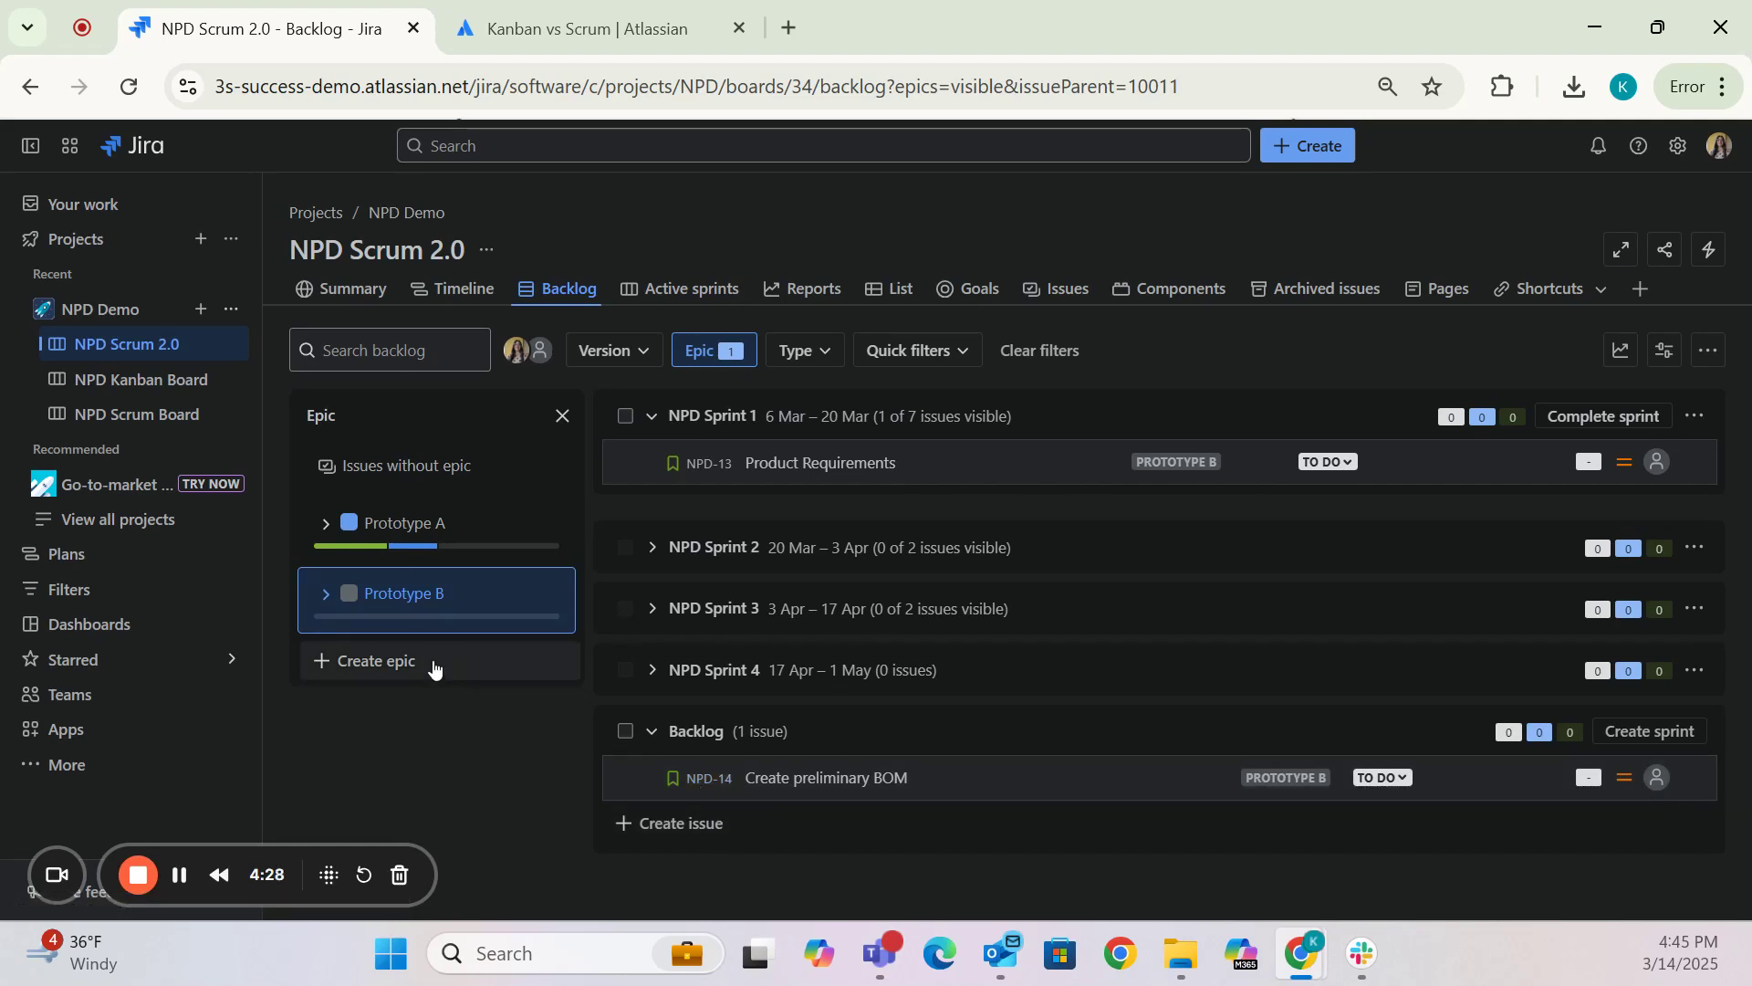
{"action": "left_click", "coordinate": [398, 593]}
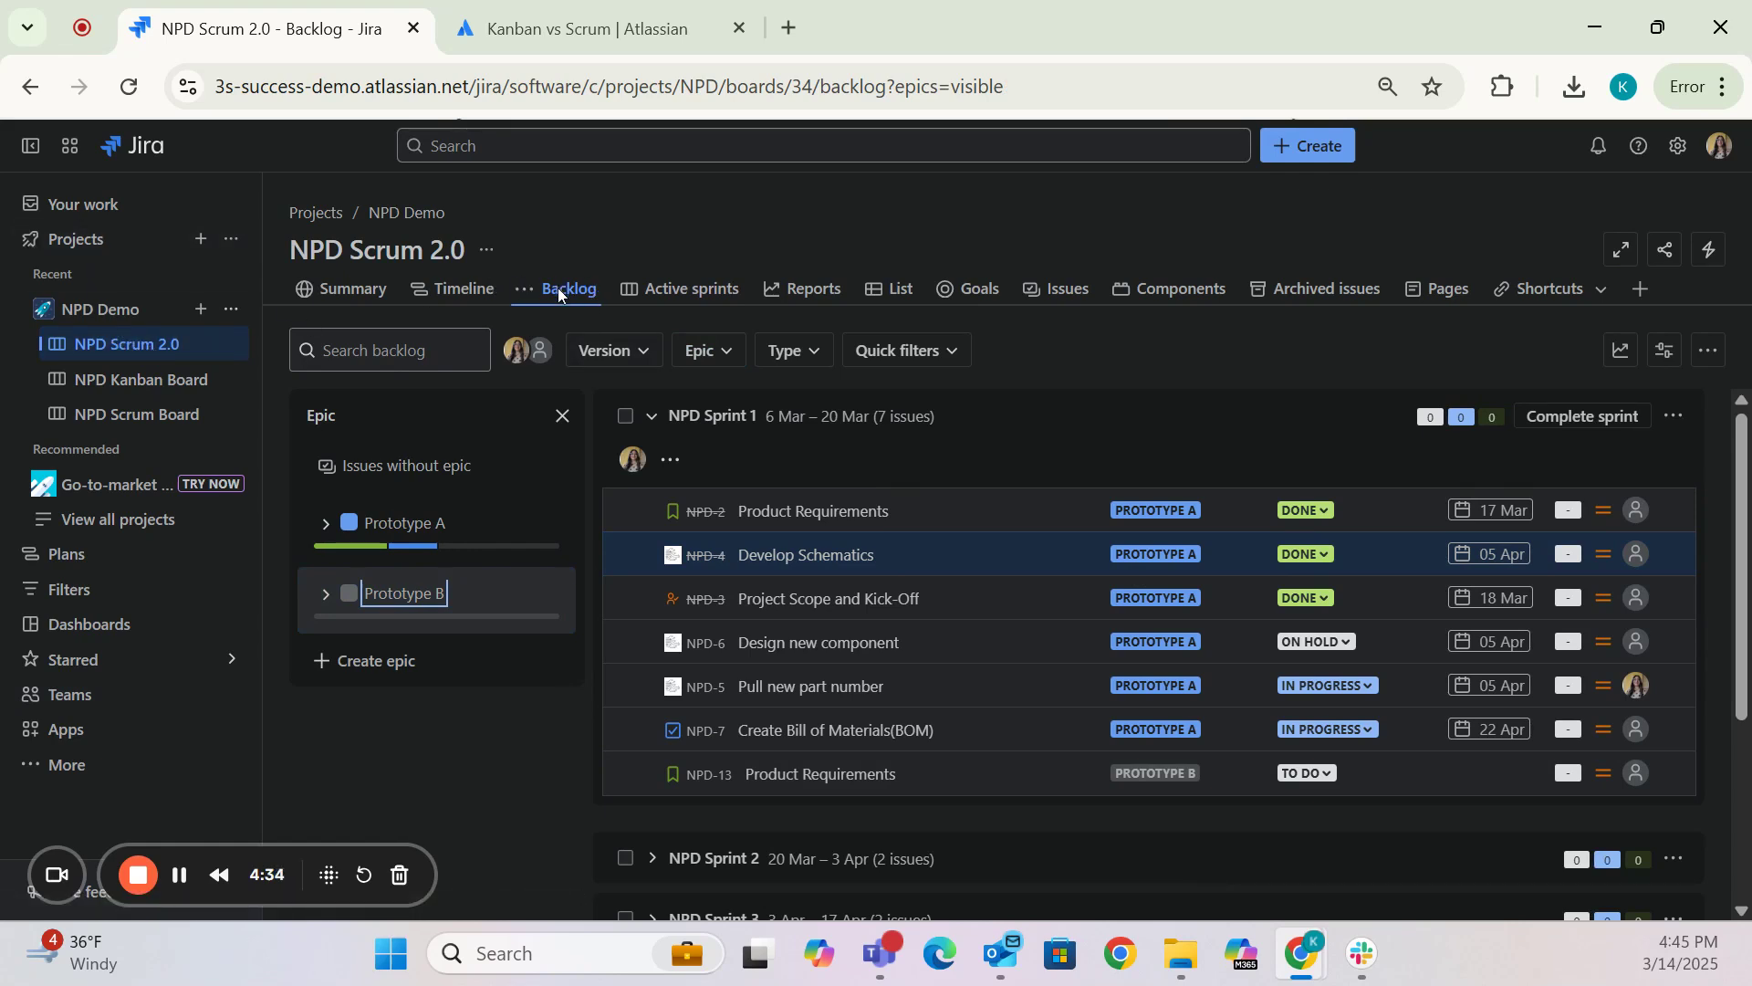
- View the backlog's epic filter options, including the setting that shows the epic panel, and leave them as they are
{"action": "left_click", "coordinate": [715, 351]}
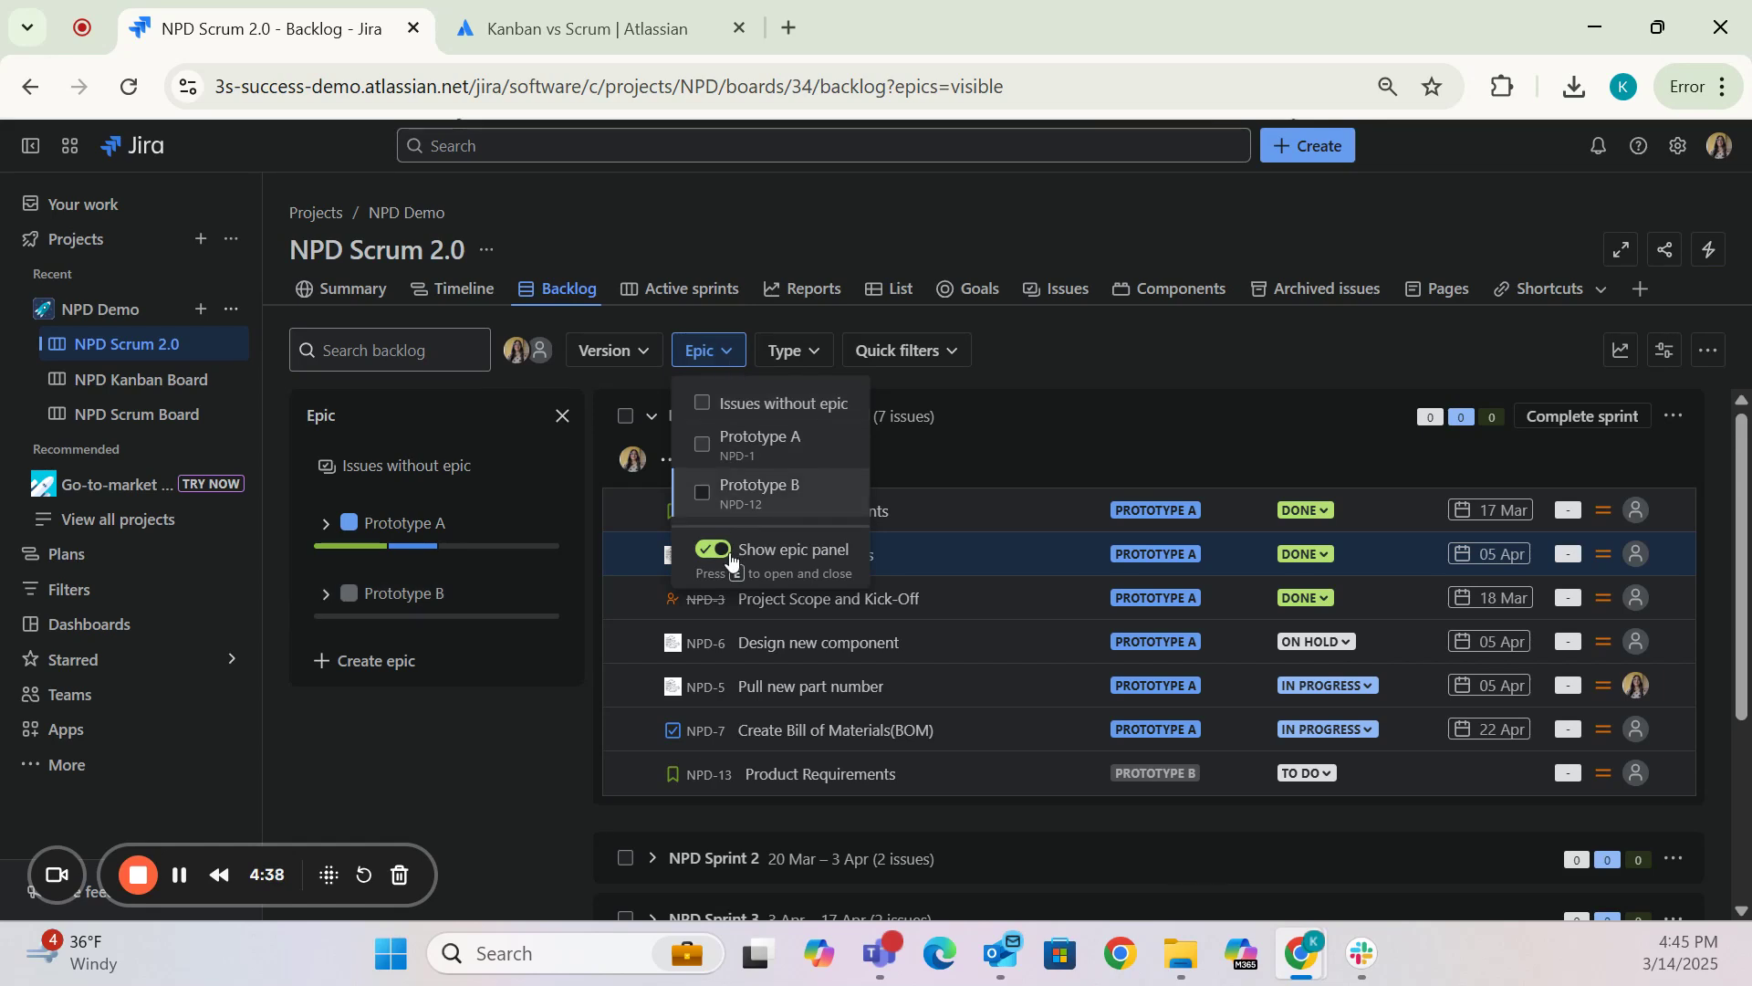
{"action": "key", "text": "Escape"}
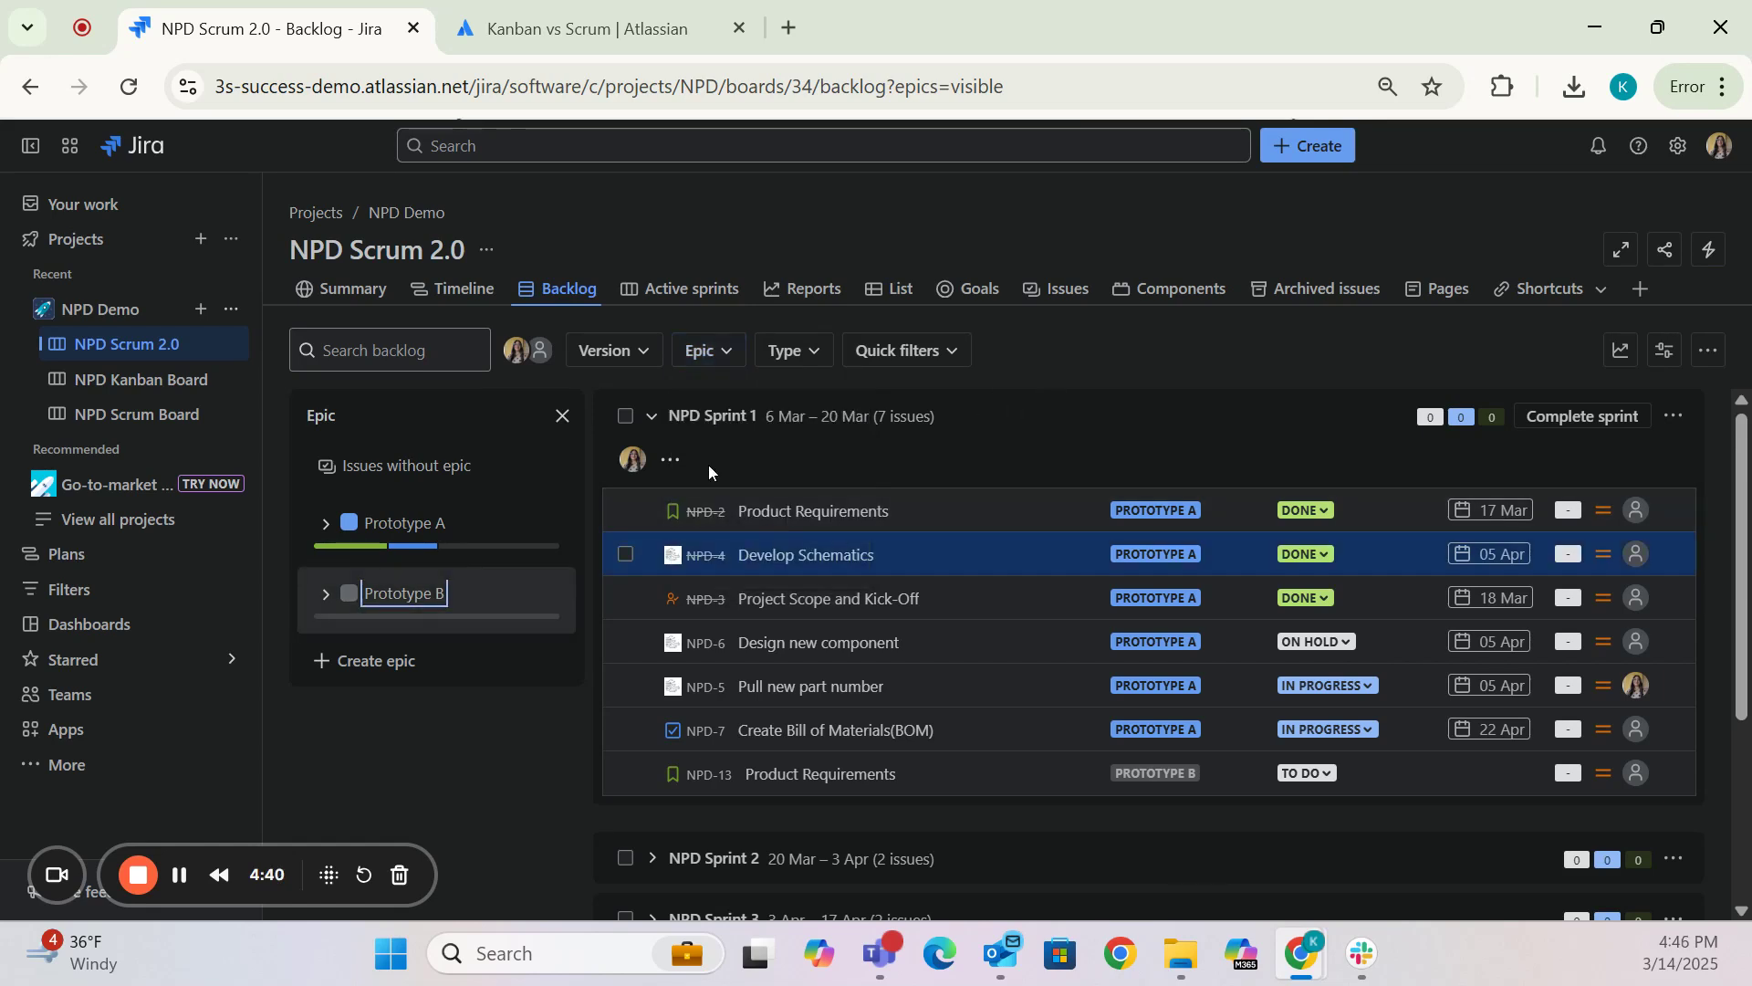
{"action": "left_click", "coordinate": [710, 355]}
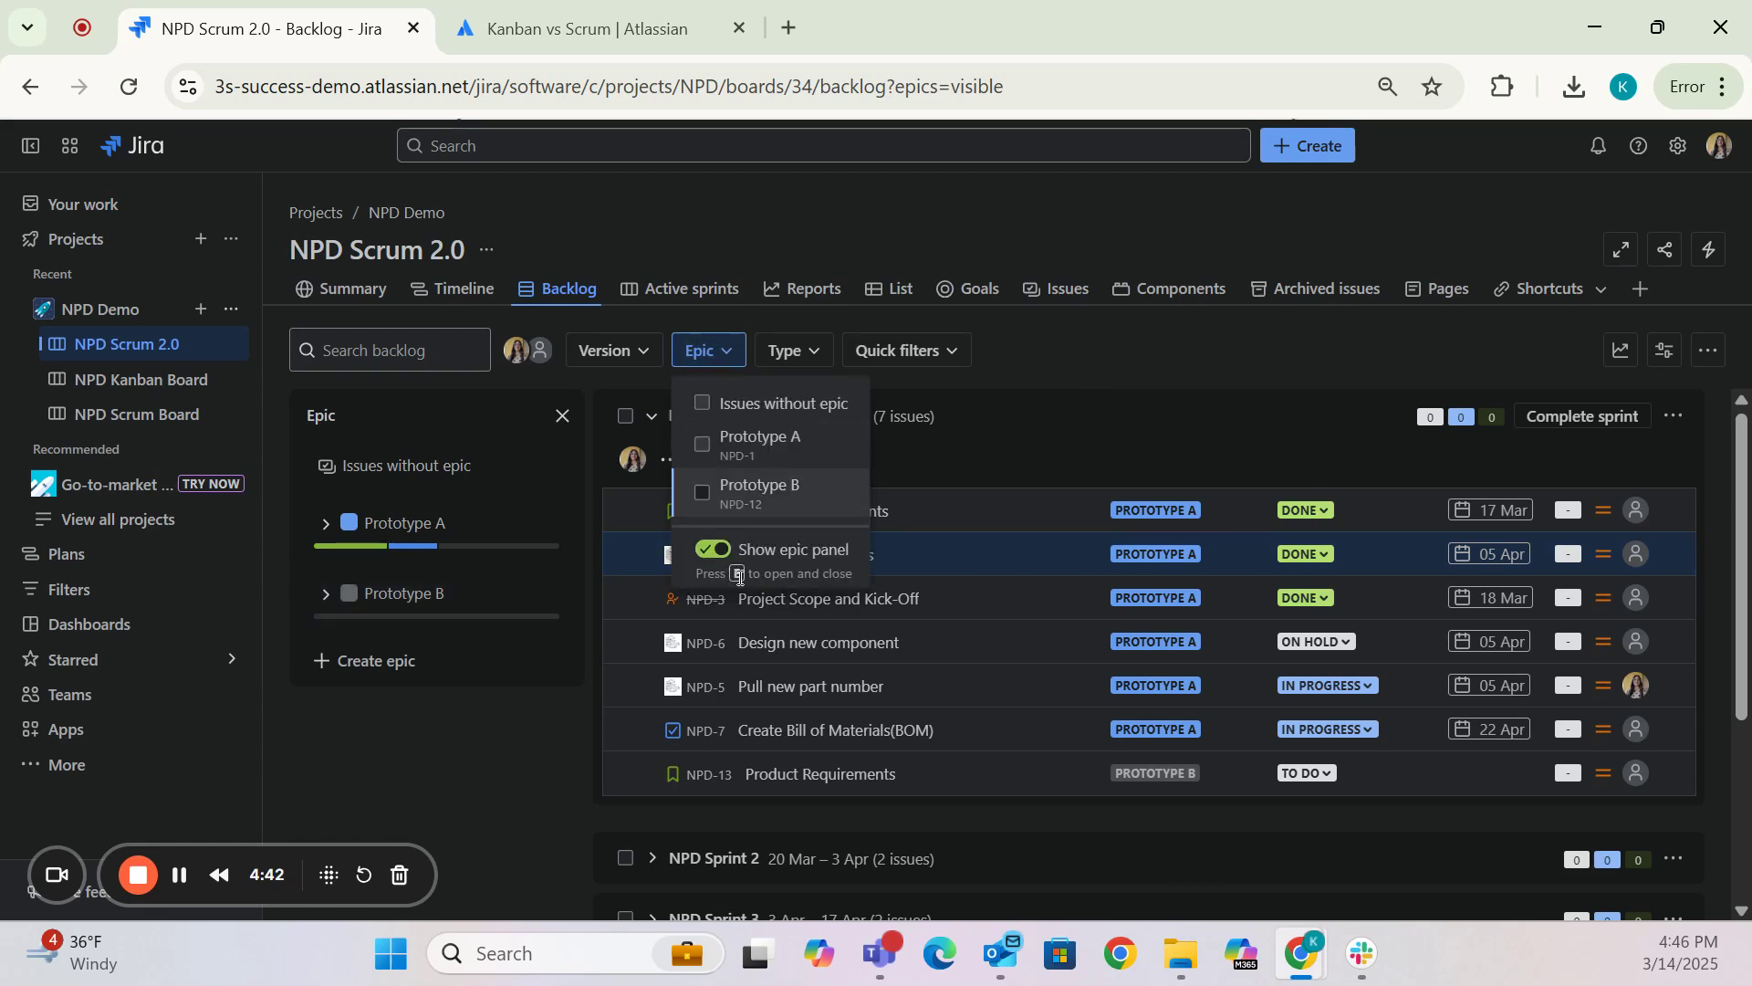
{"action": "key", "text": "Escape"}
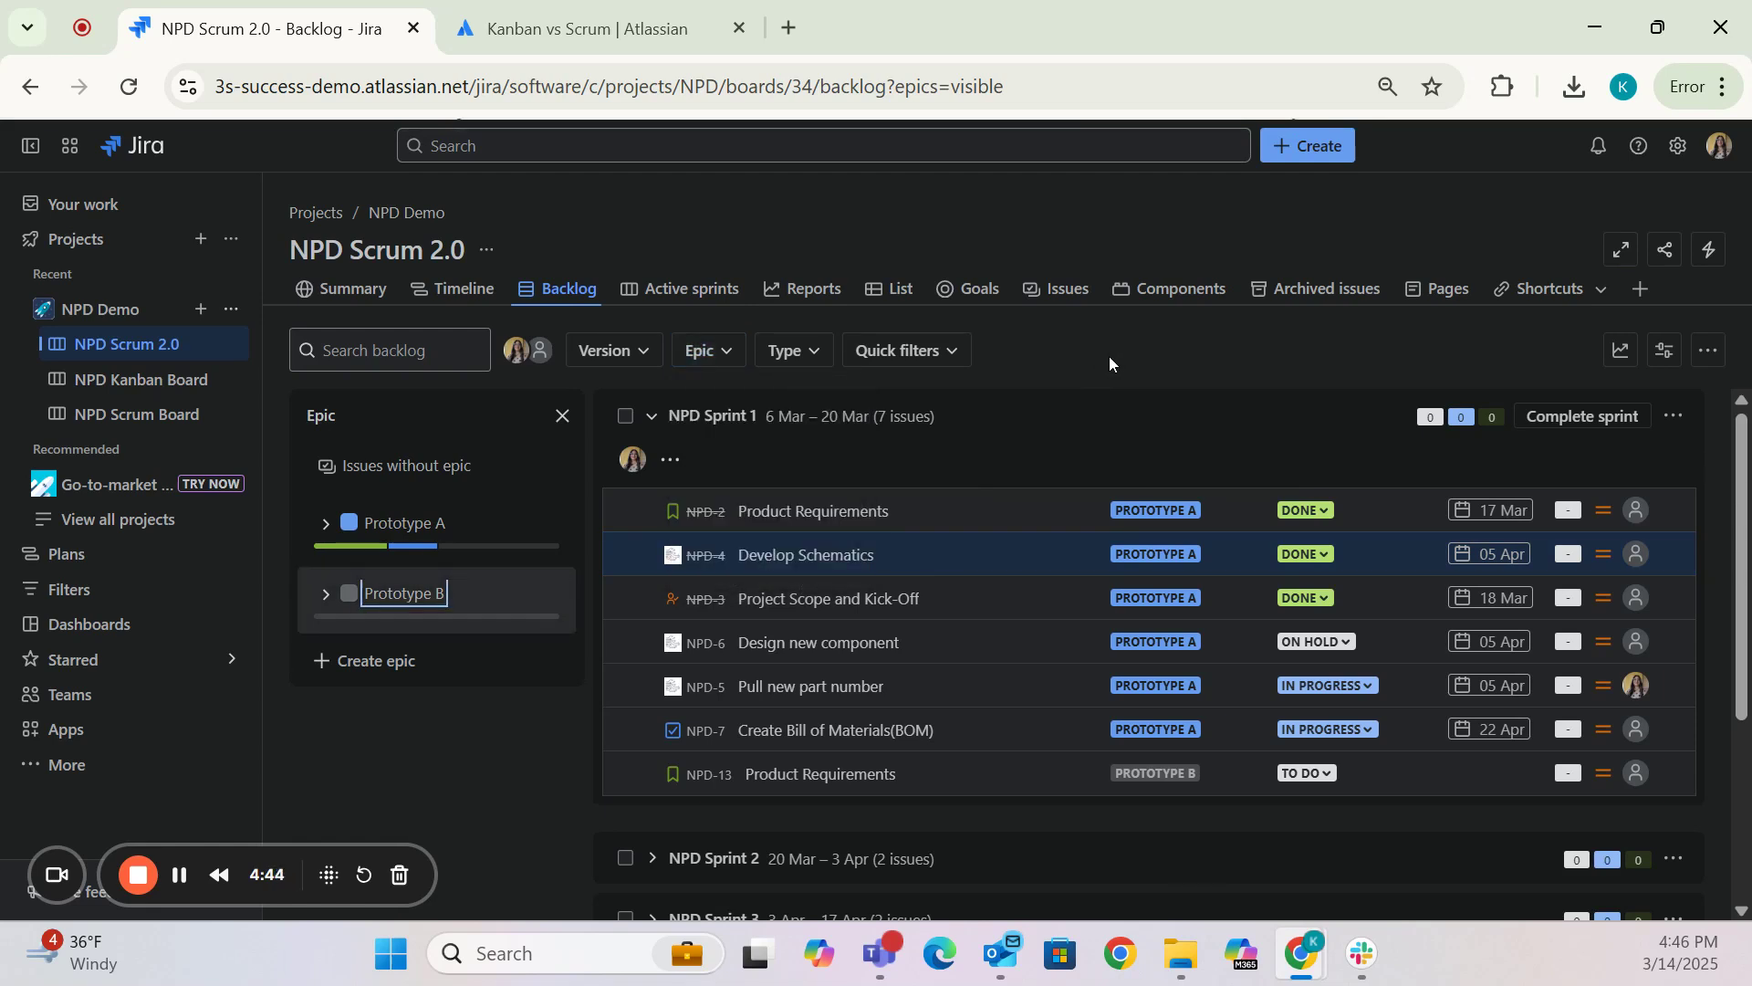
- Open the Pull new part number issue from the active sprints board, view its status workflow, and close the issue
{"action": "left_click", "coordinate": [677, 299]}
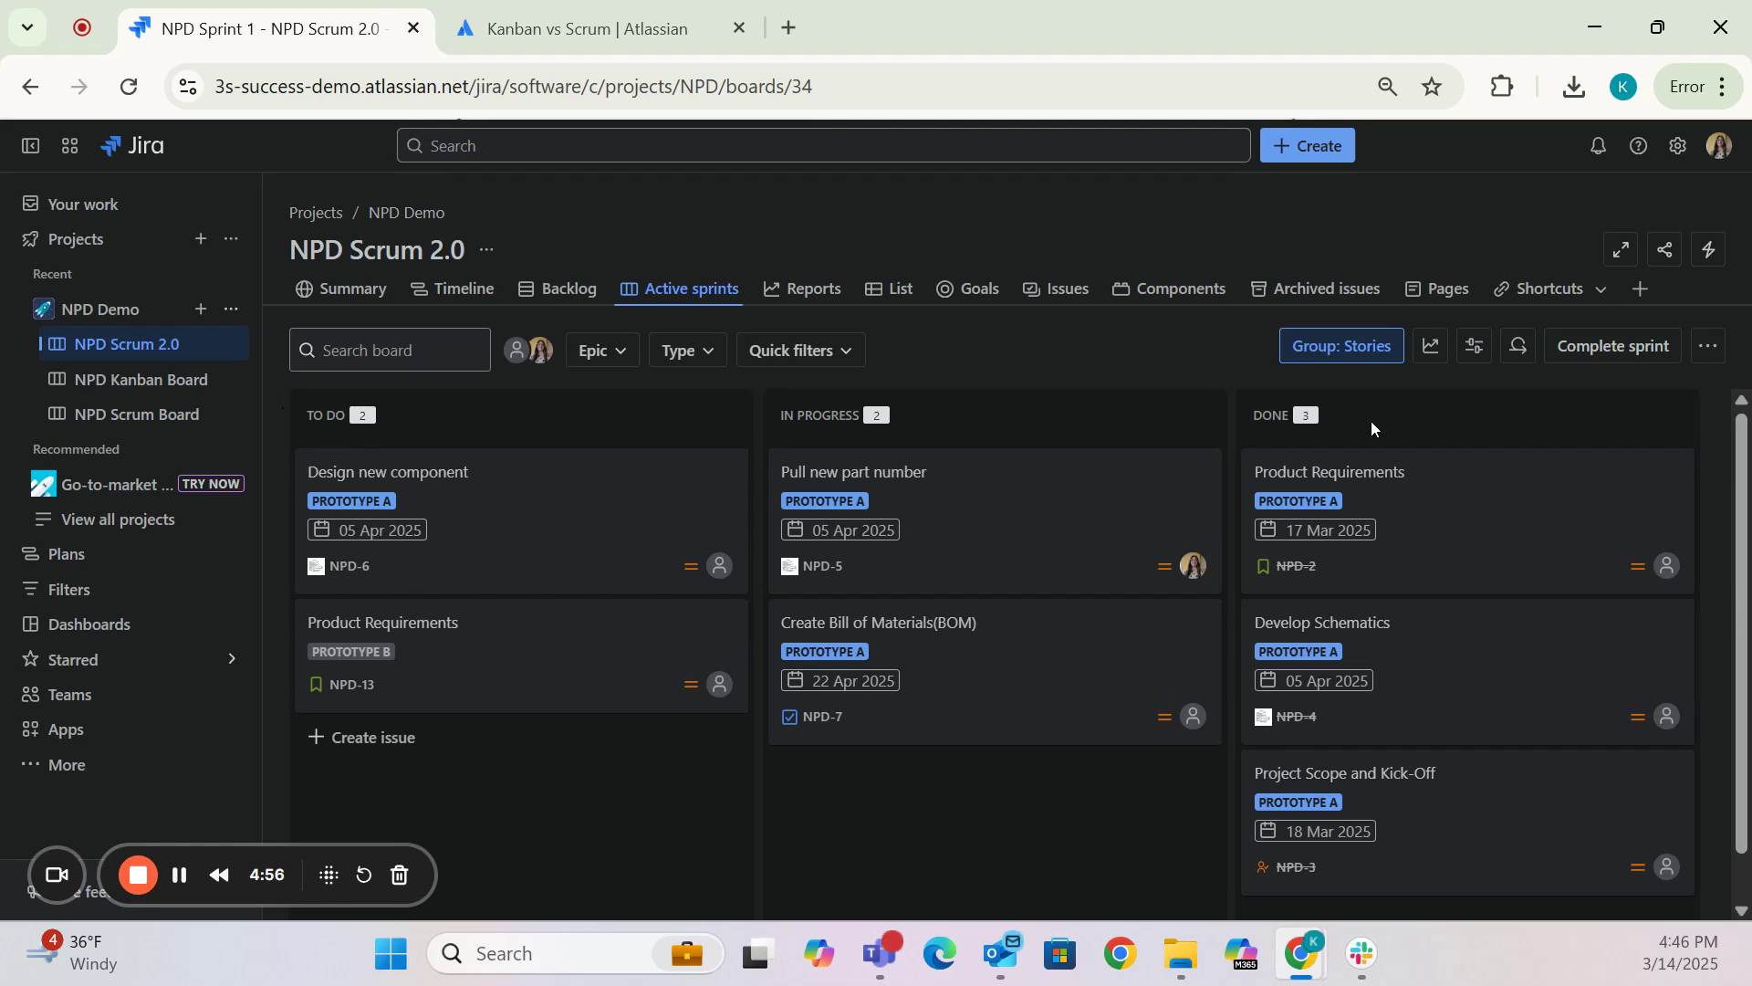
{"action": "left_click", "coordinate": [996, 522]}
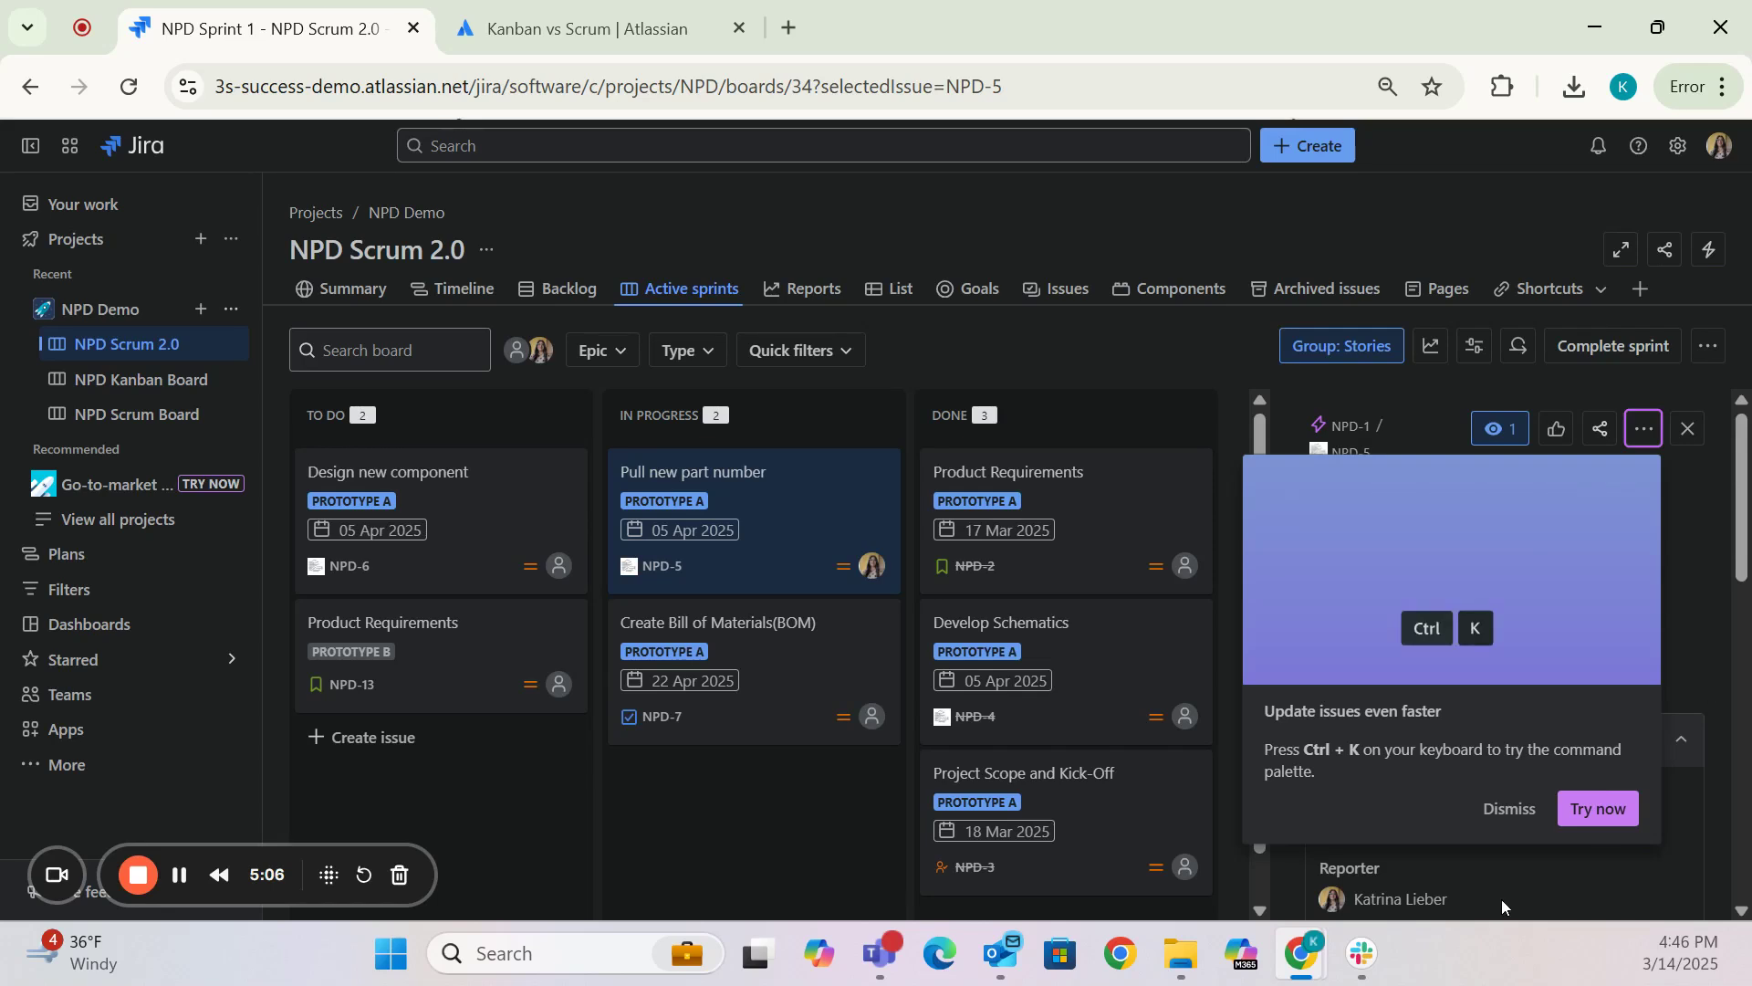
{"action": "left_click", "coordinate": [1506, 807]}
{"action": "left_click", "coordinate": [1405, 600]}
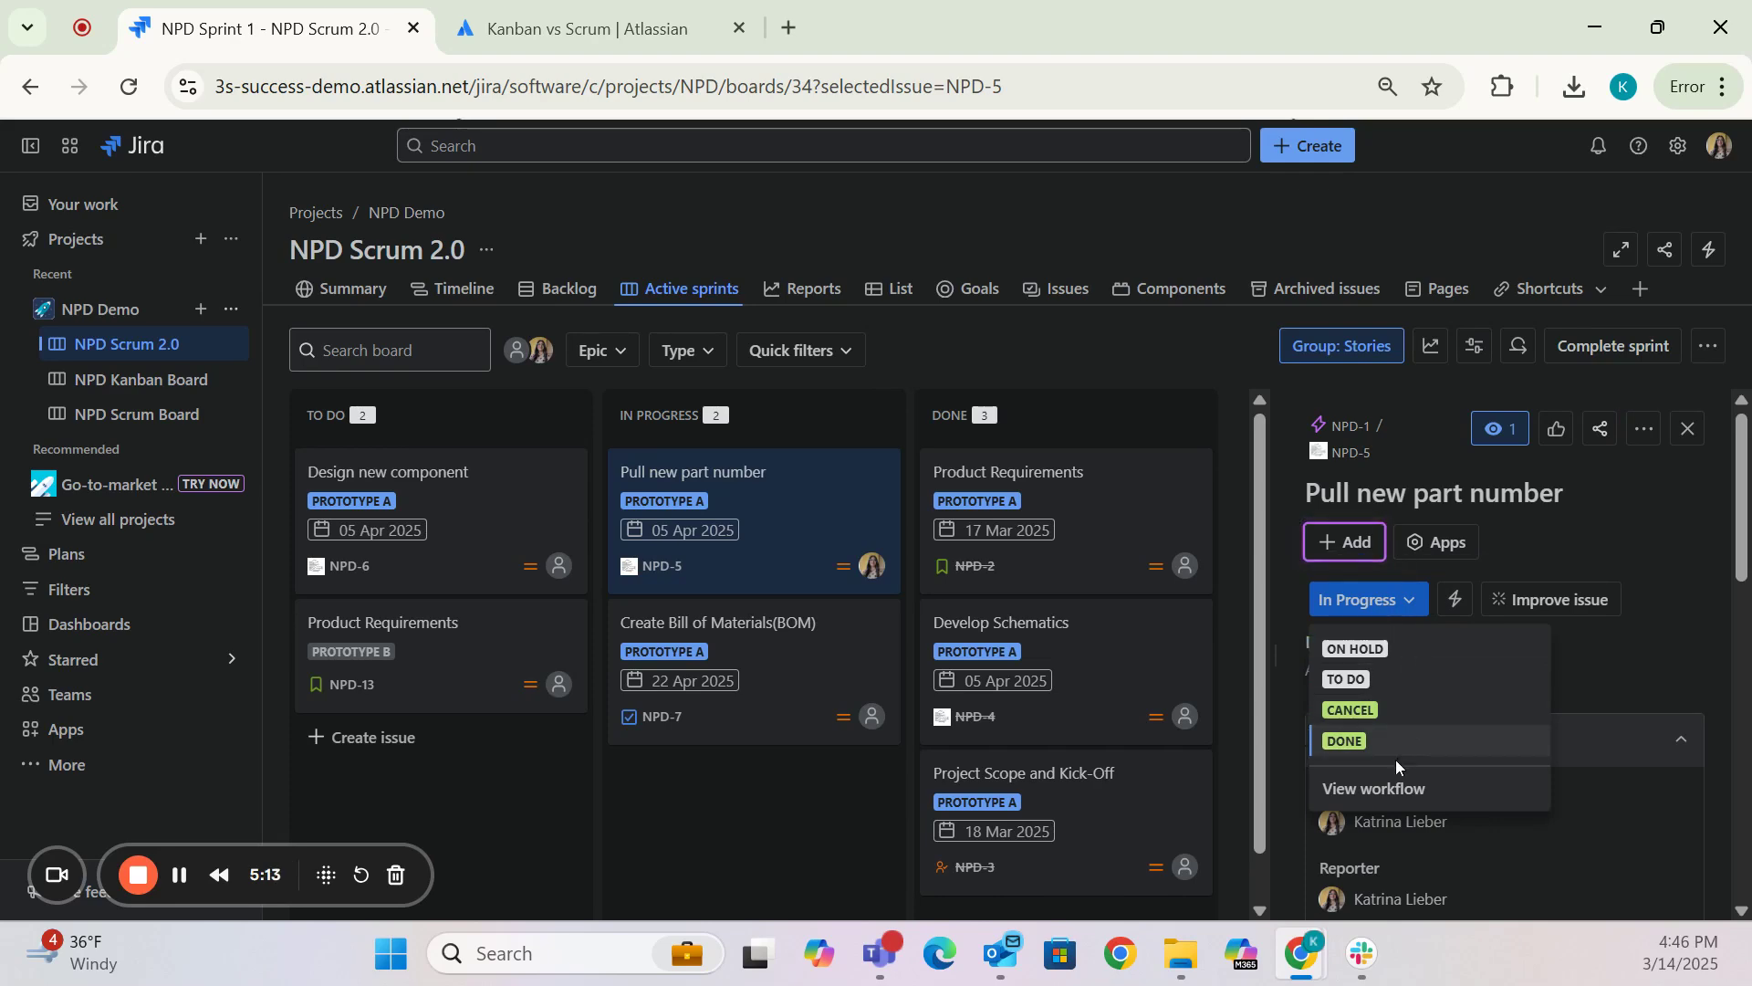
{"action": "left_click", "coordinate": [1368, 790]}
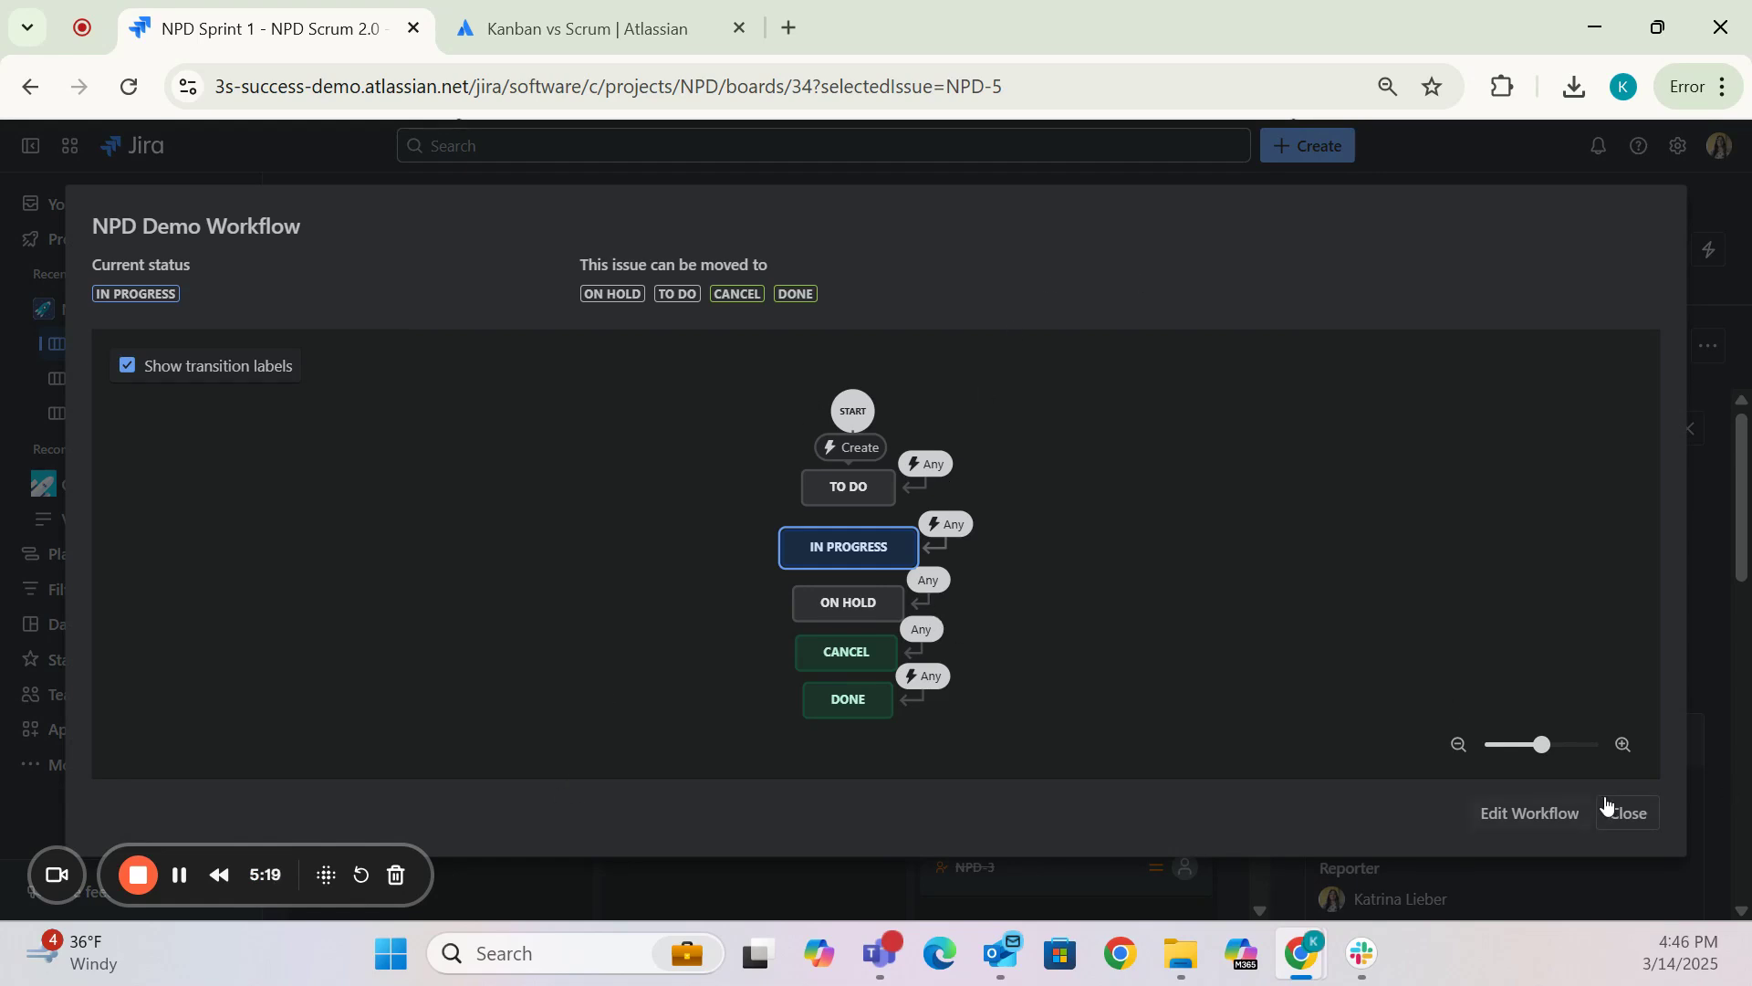
{"action": "left_click", "coordinate": [1624, 811]}
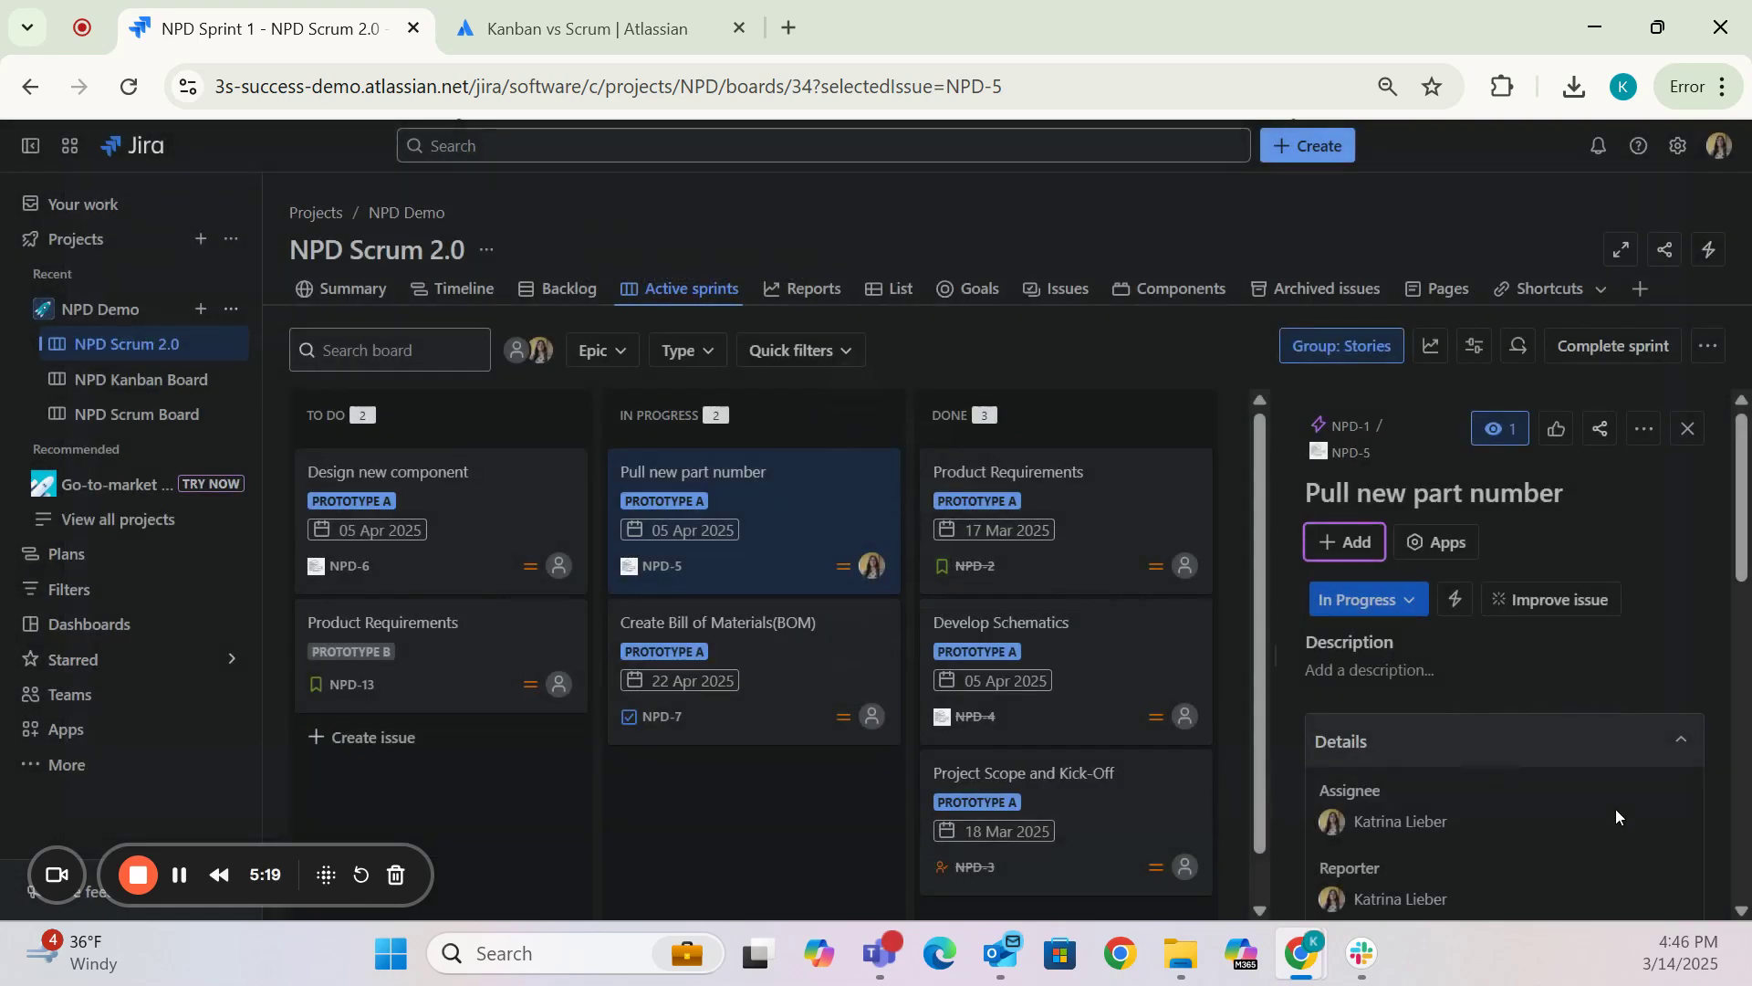
{"action": "left_click", "coordinate": [1688, 428]}
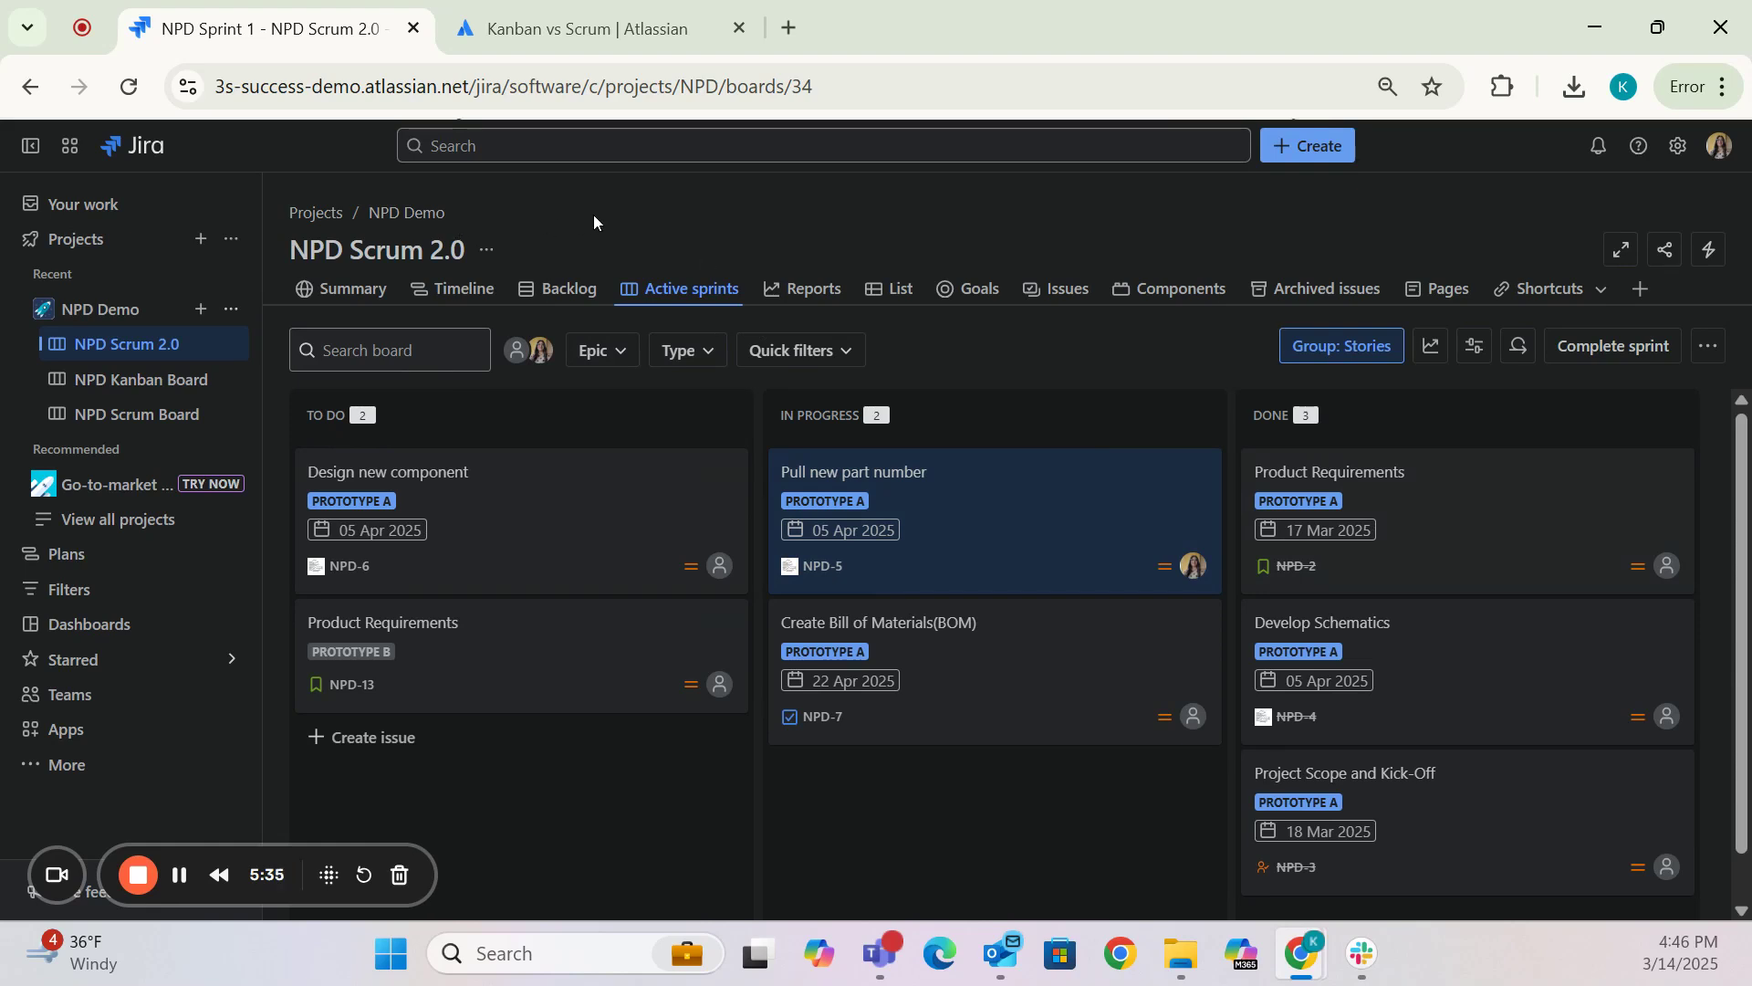
- Open the board settings of NPD Scrum 2.0 and review its general settings and board filter
{"action": "left_click", "coordinate": [487, 251]}
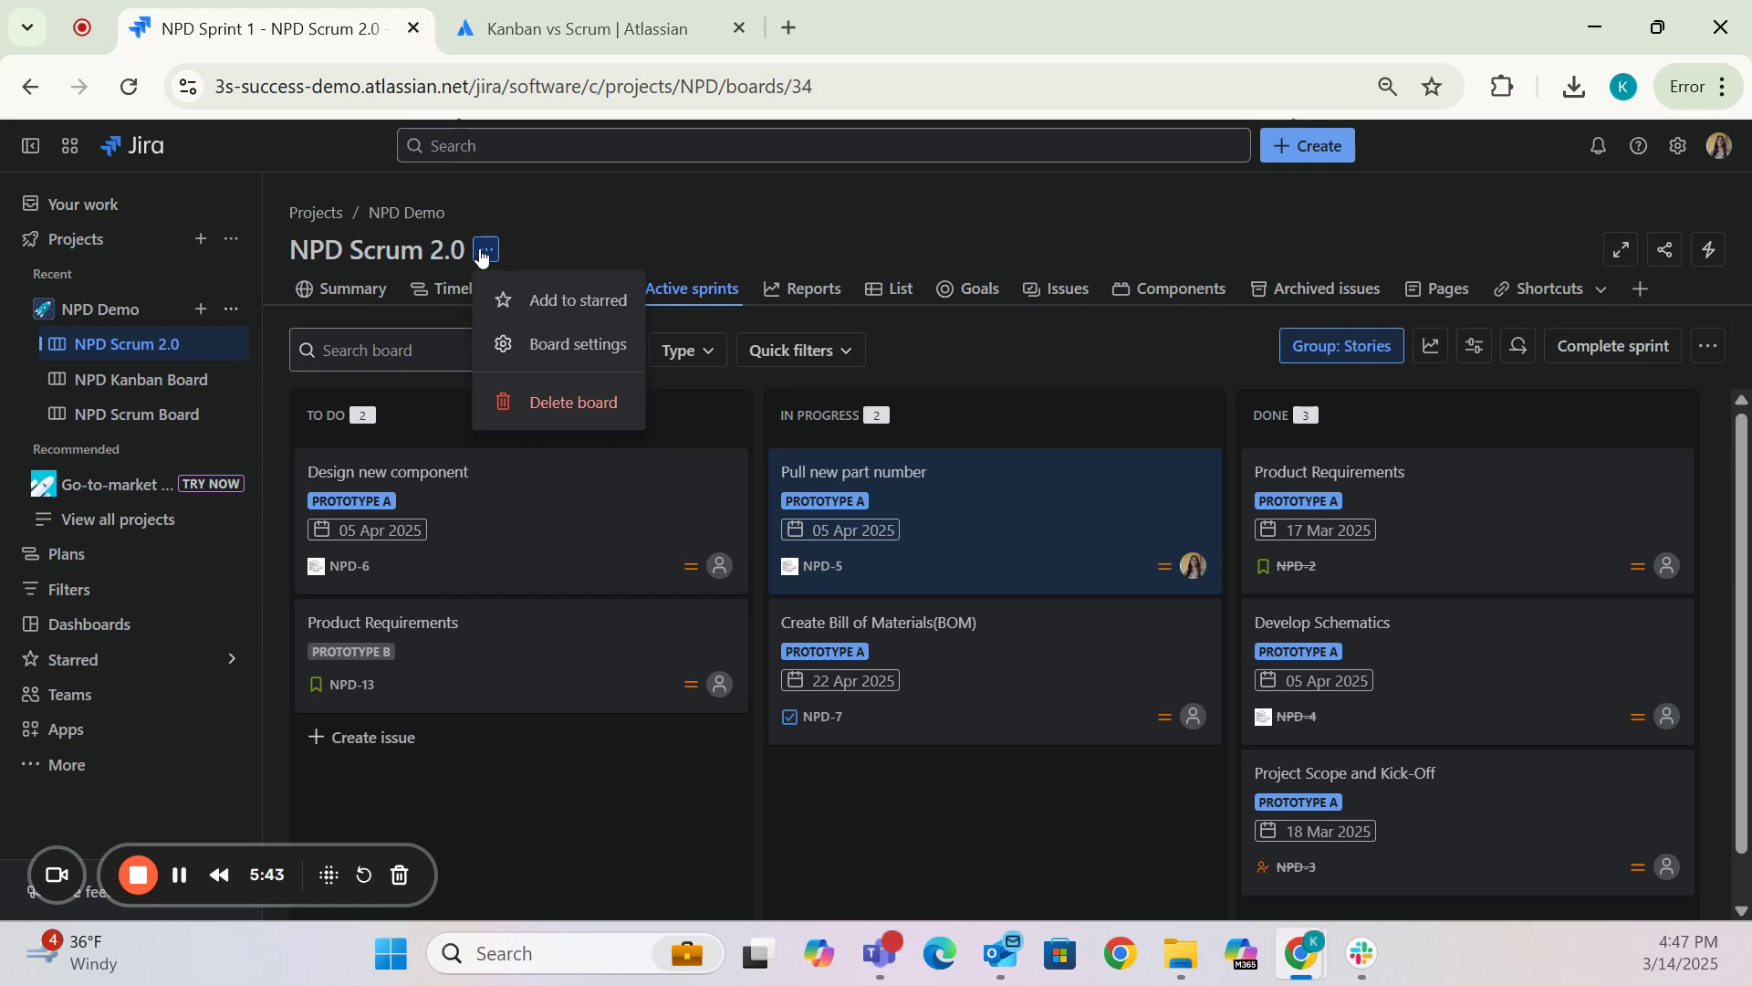
{"action": "left_click", "coordinate": [570, 356]}
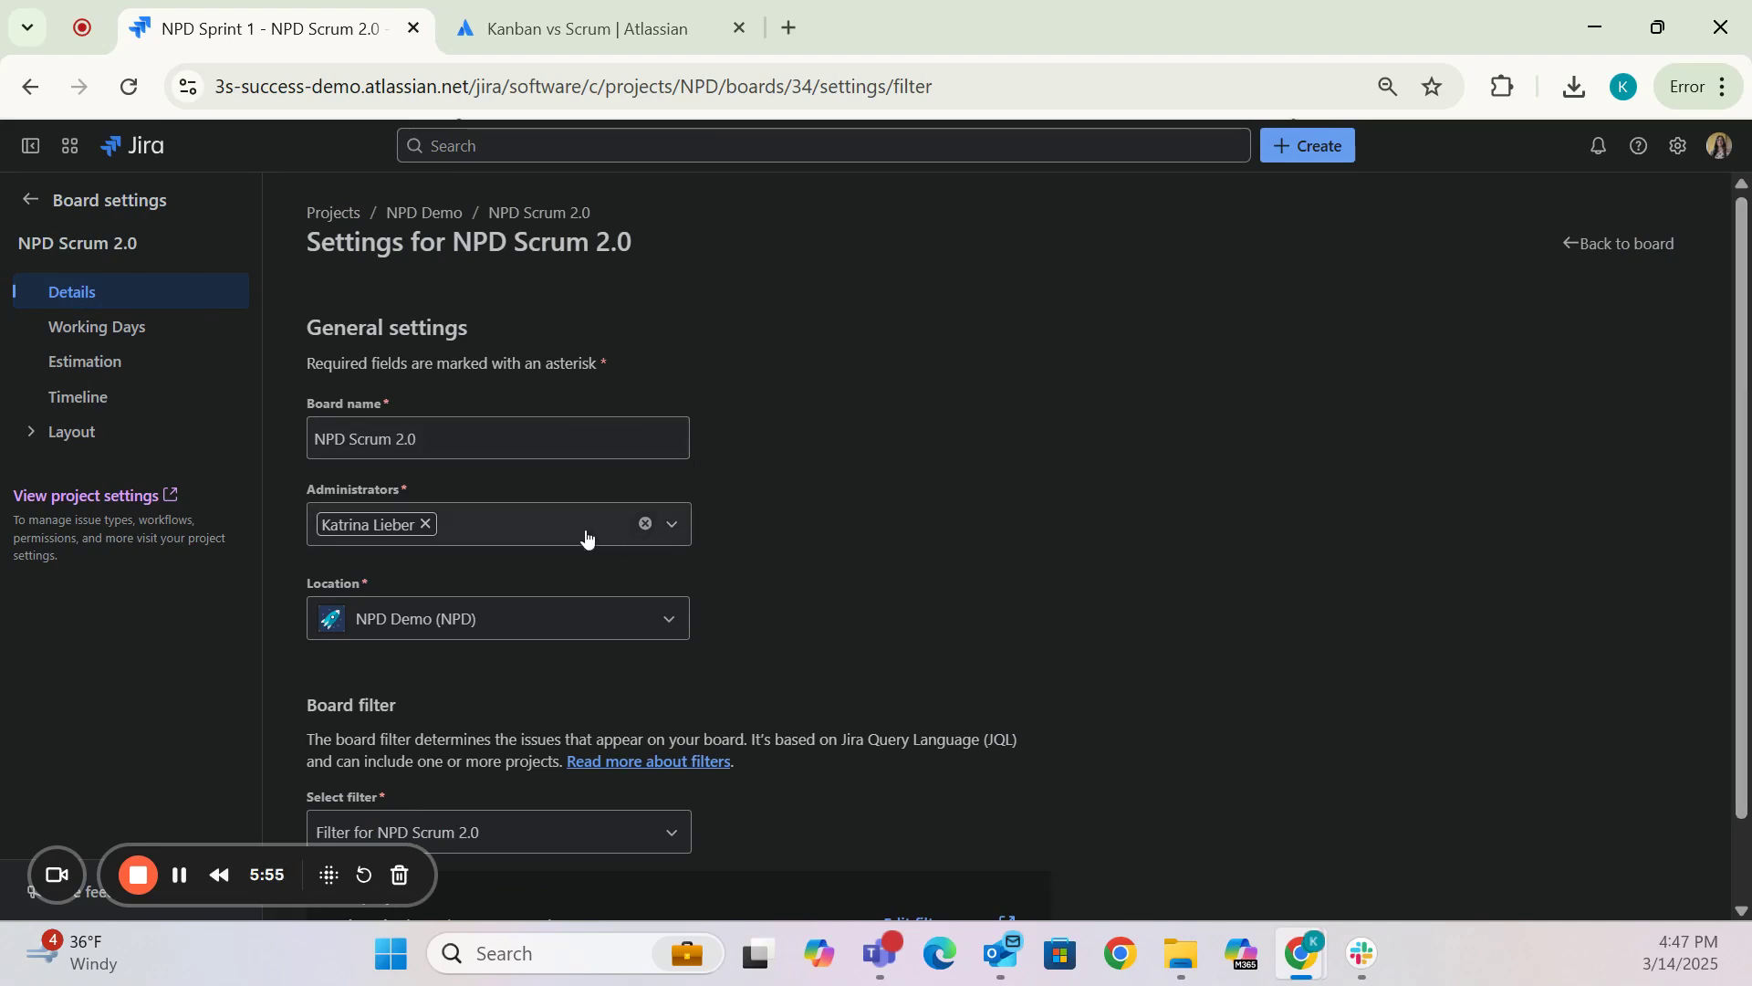
{"action": "left_click_drag", "start_coordinate": [1736, 463], "coordinate": [1707, 442]}
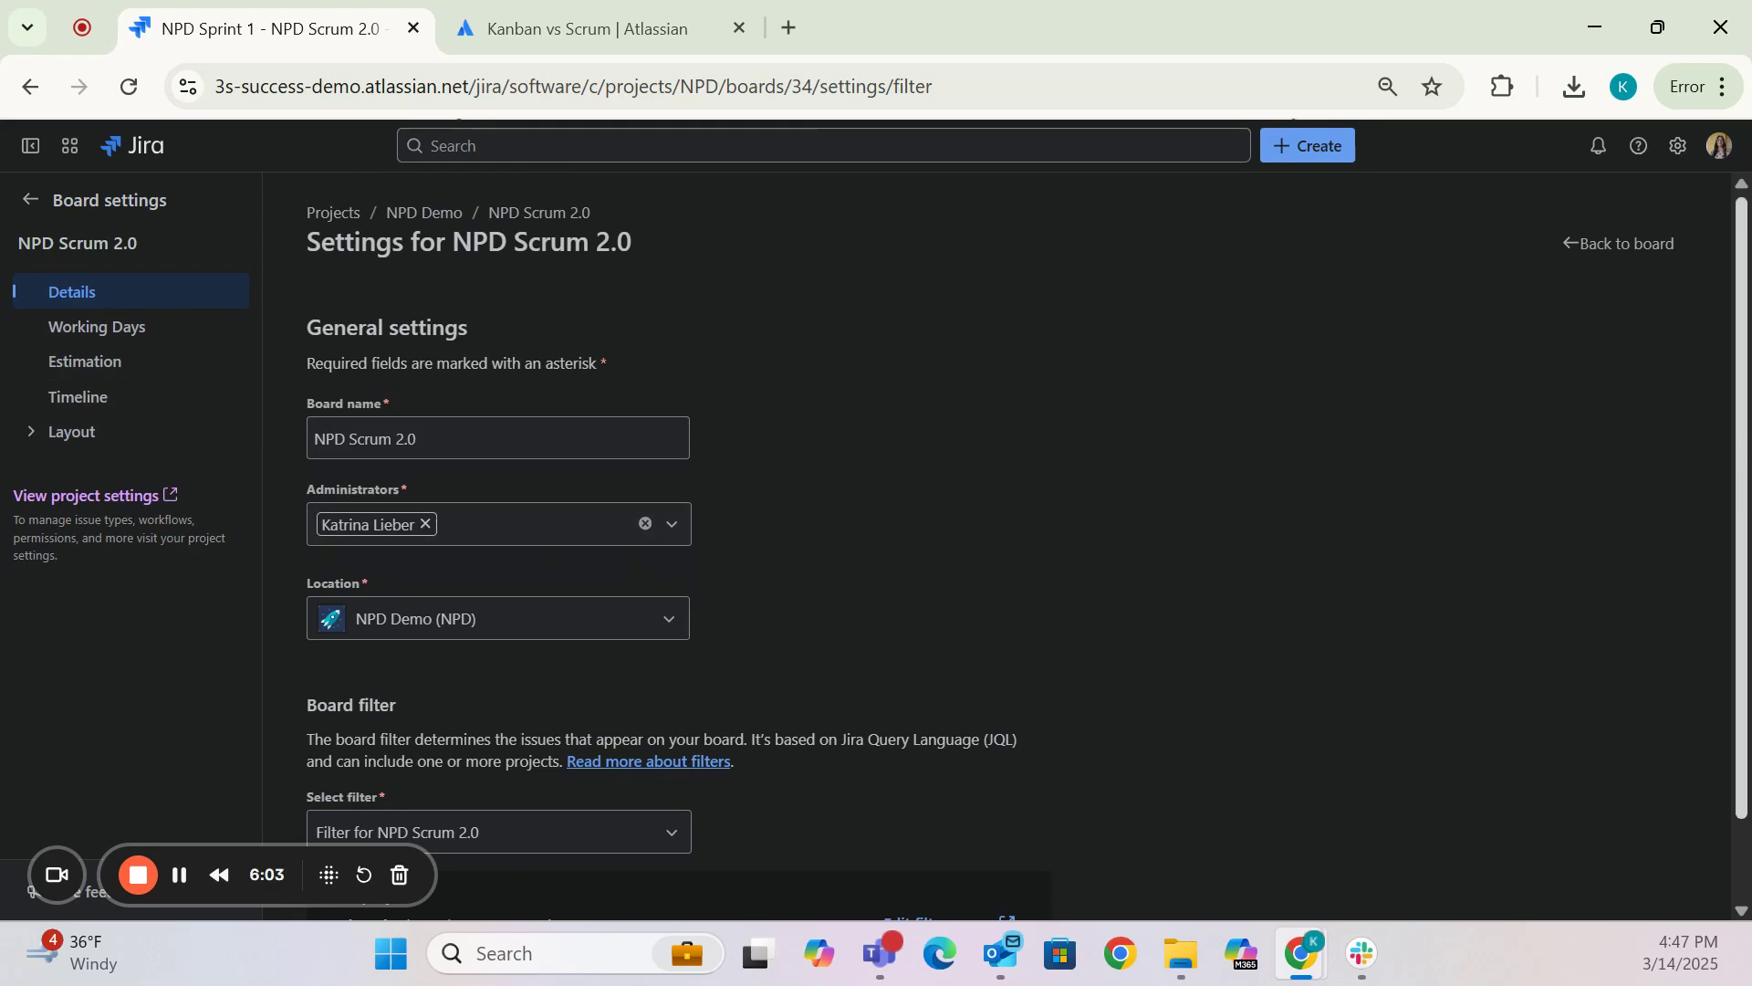
{"action": "scroll", "coordinate": [1316, 638], "scroll_direction": "down", "scroll_amount": 1}
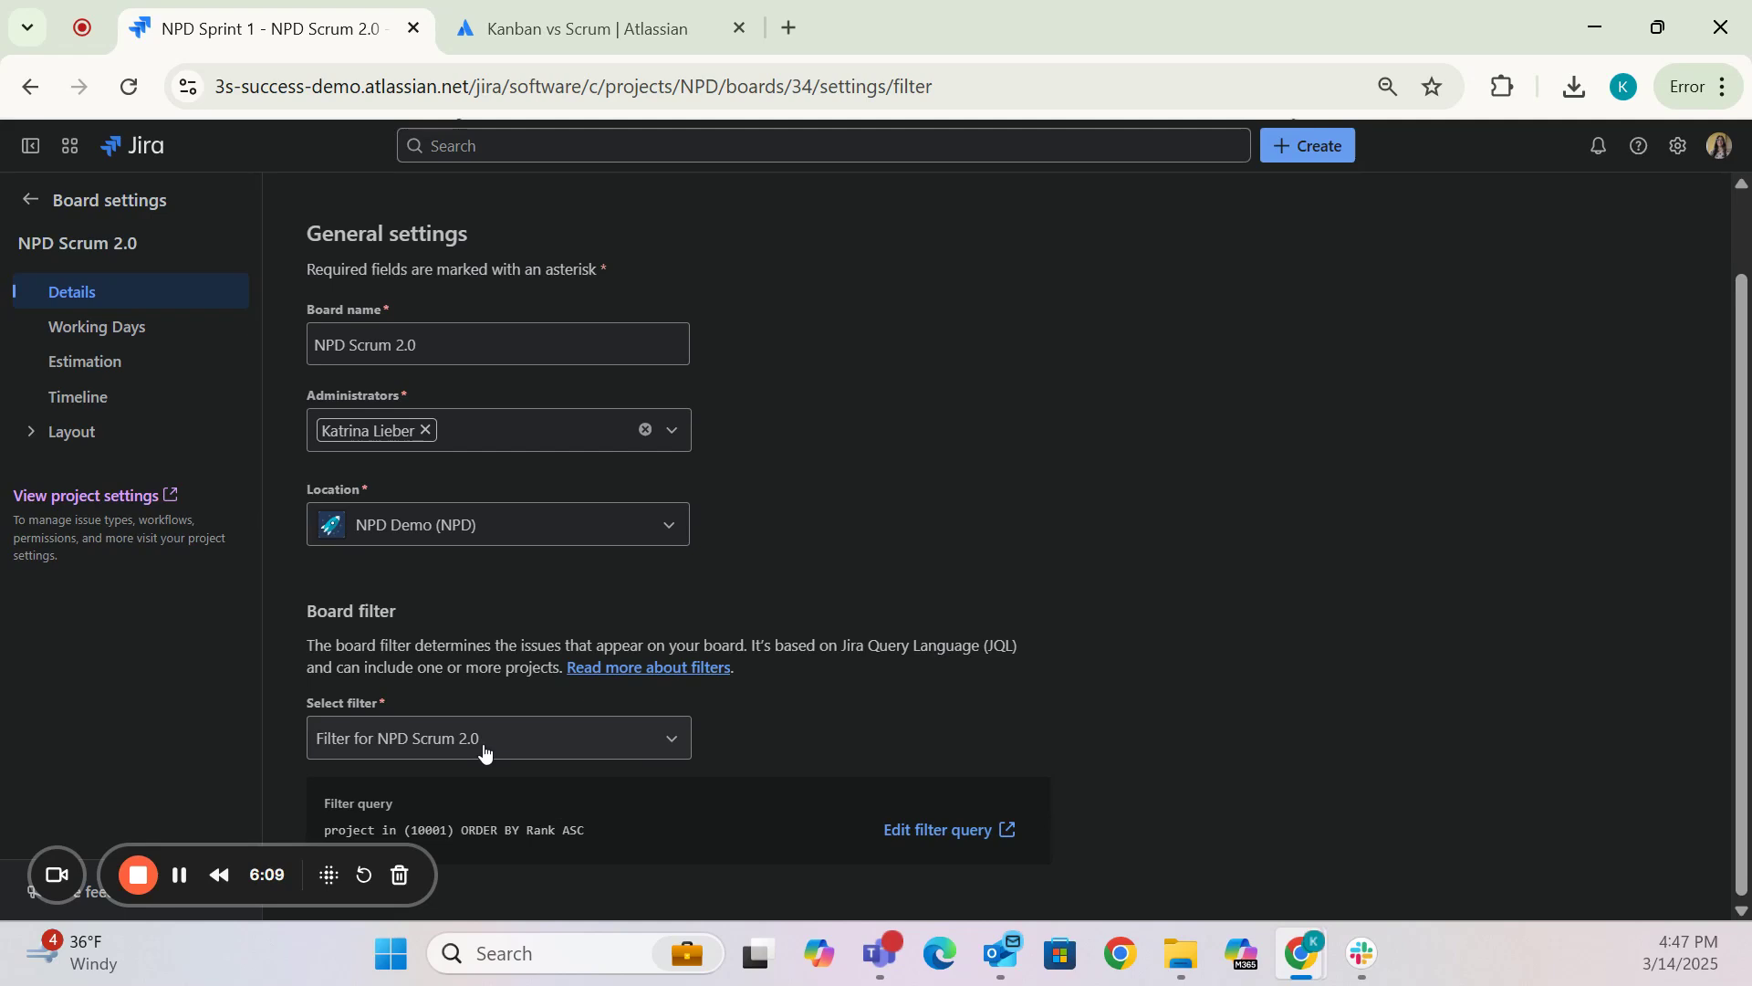
- Open the board's column layout settings and examine how statuses are mapped and where columns can be added
{"action": "left_click", "coordinate": [29, 435]}
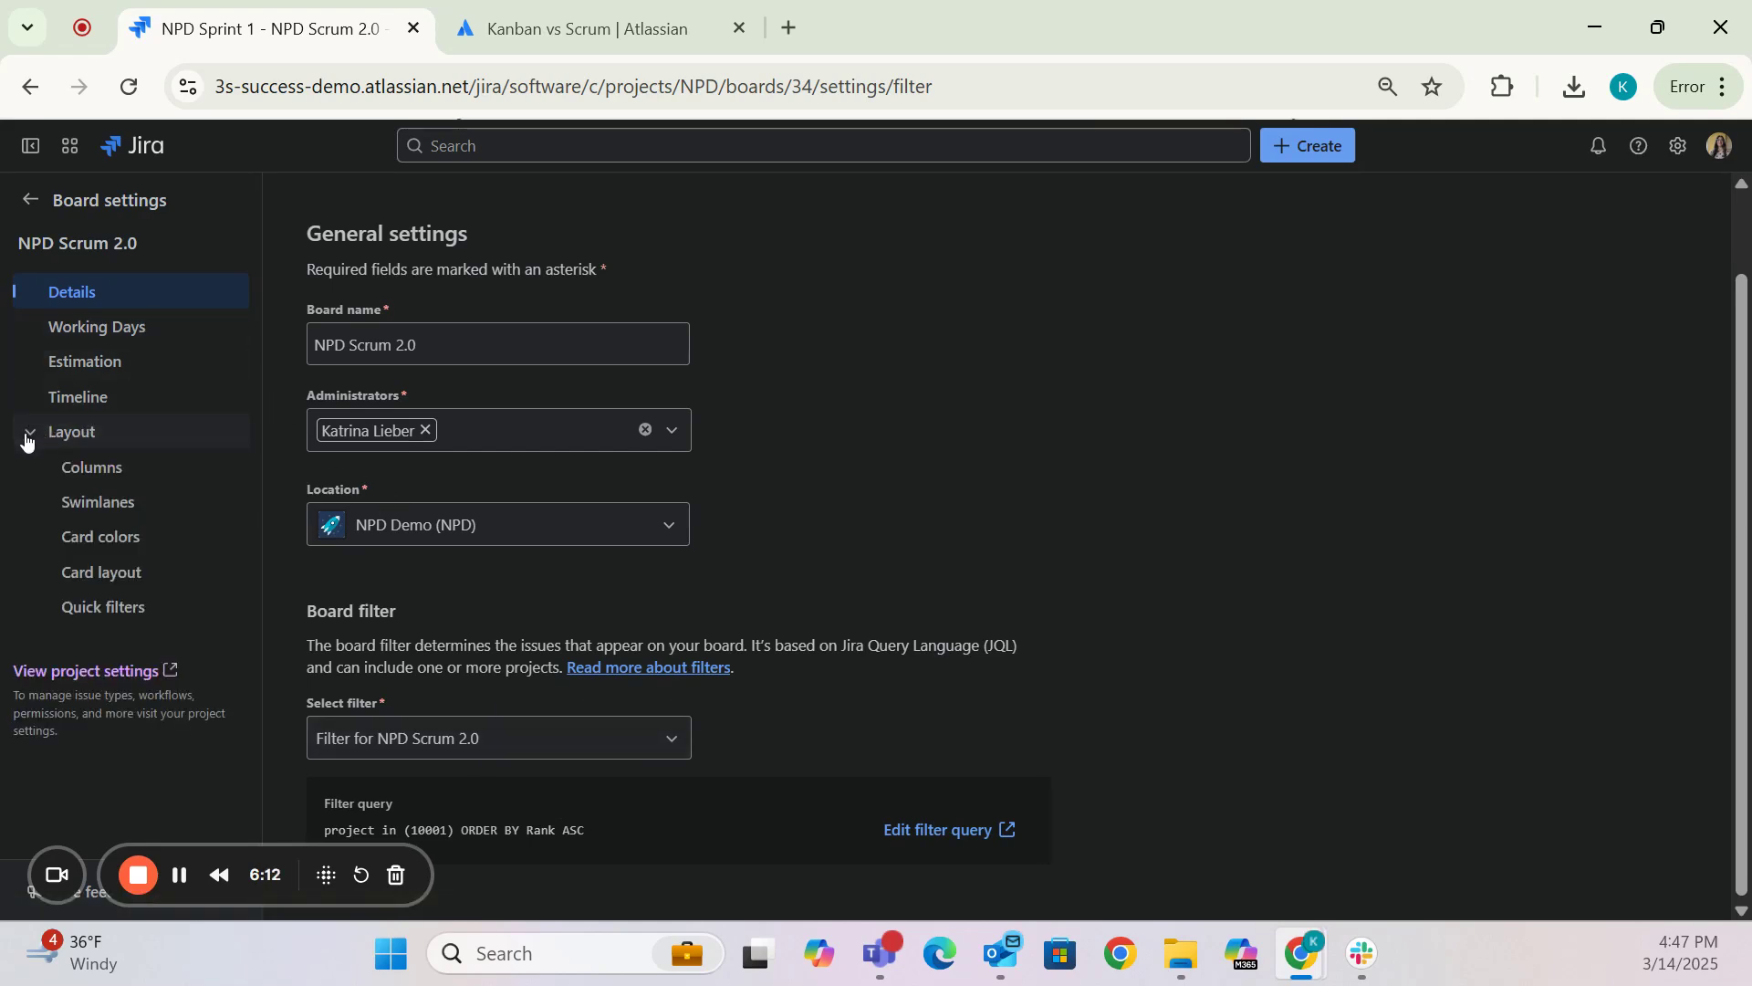
{"action": "left_click", "coordinate": [91, 469]}
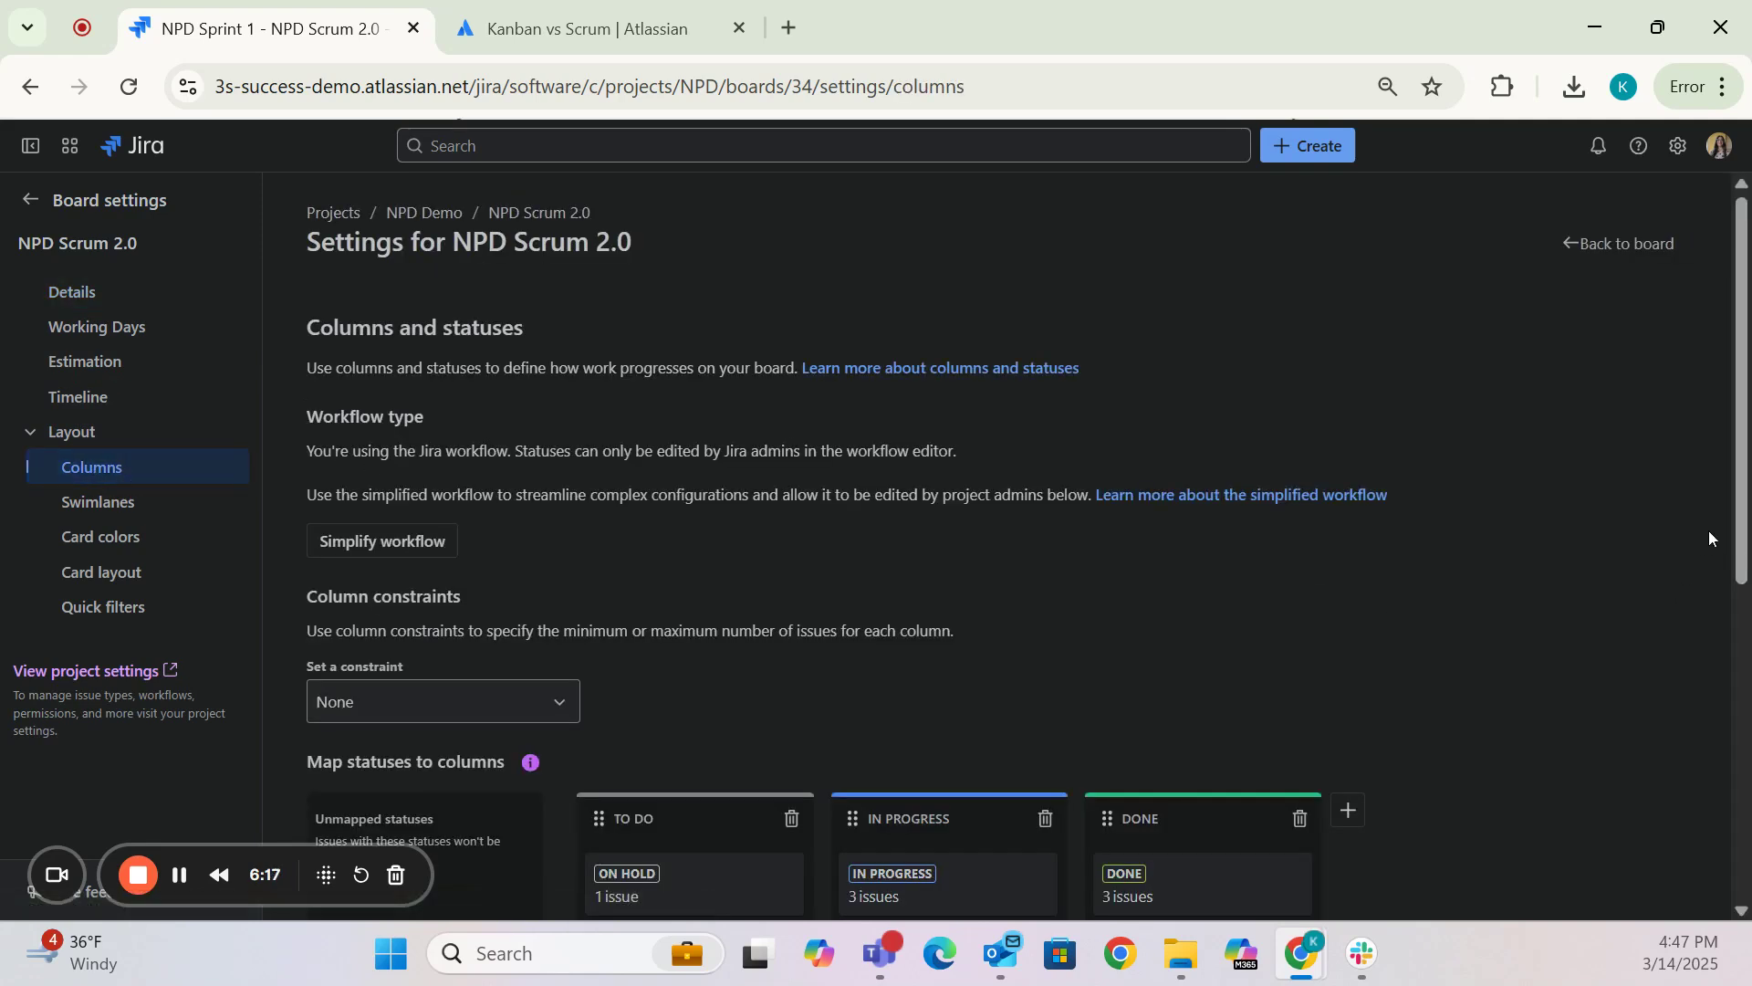
{"action": "left_click_drag", "start_coordinate": [1738, 534], "coordinate": [1694, 763]}
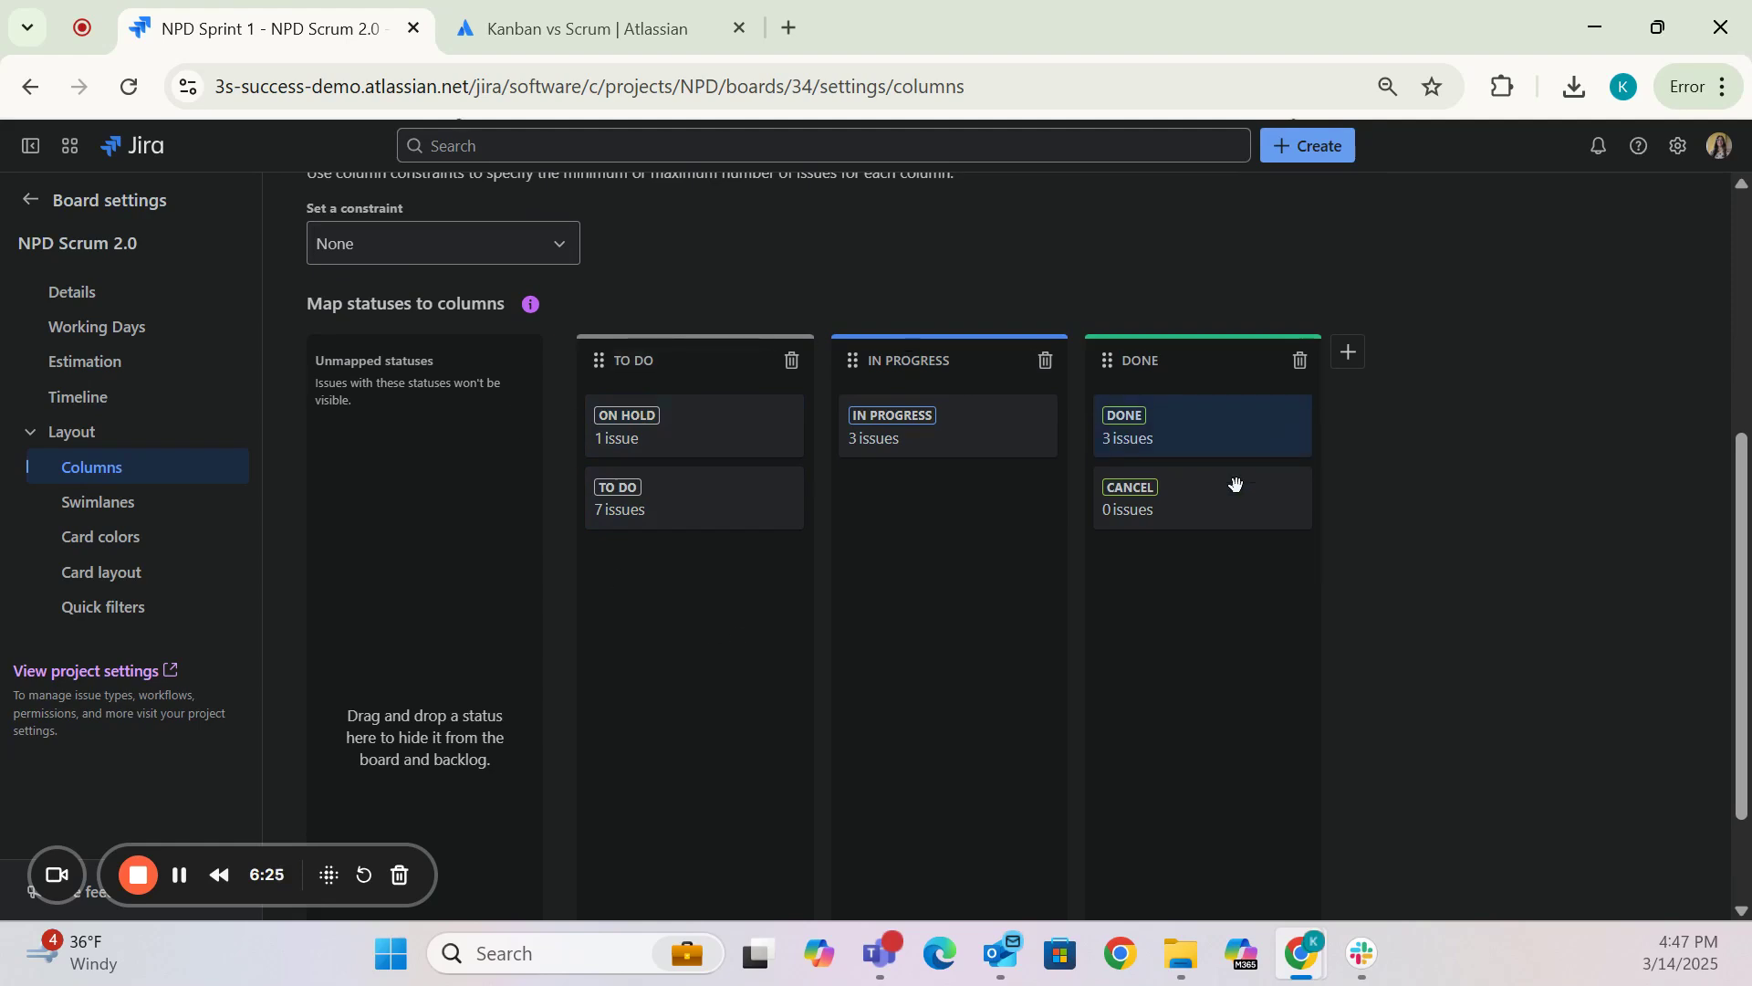
{"action": "left_click", "coordinate": [1336, 359]}
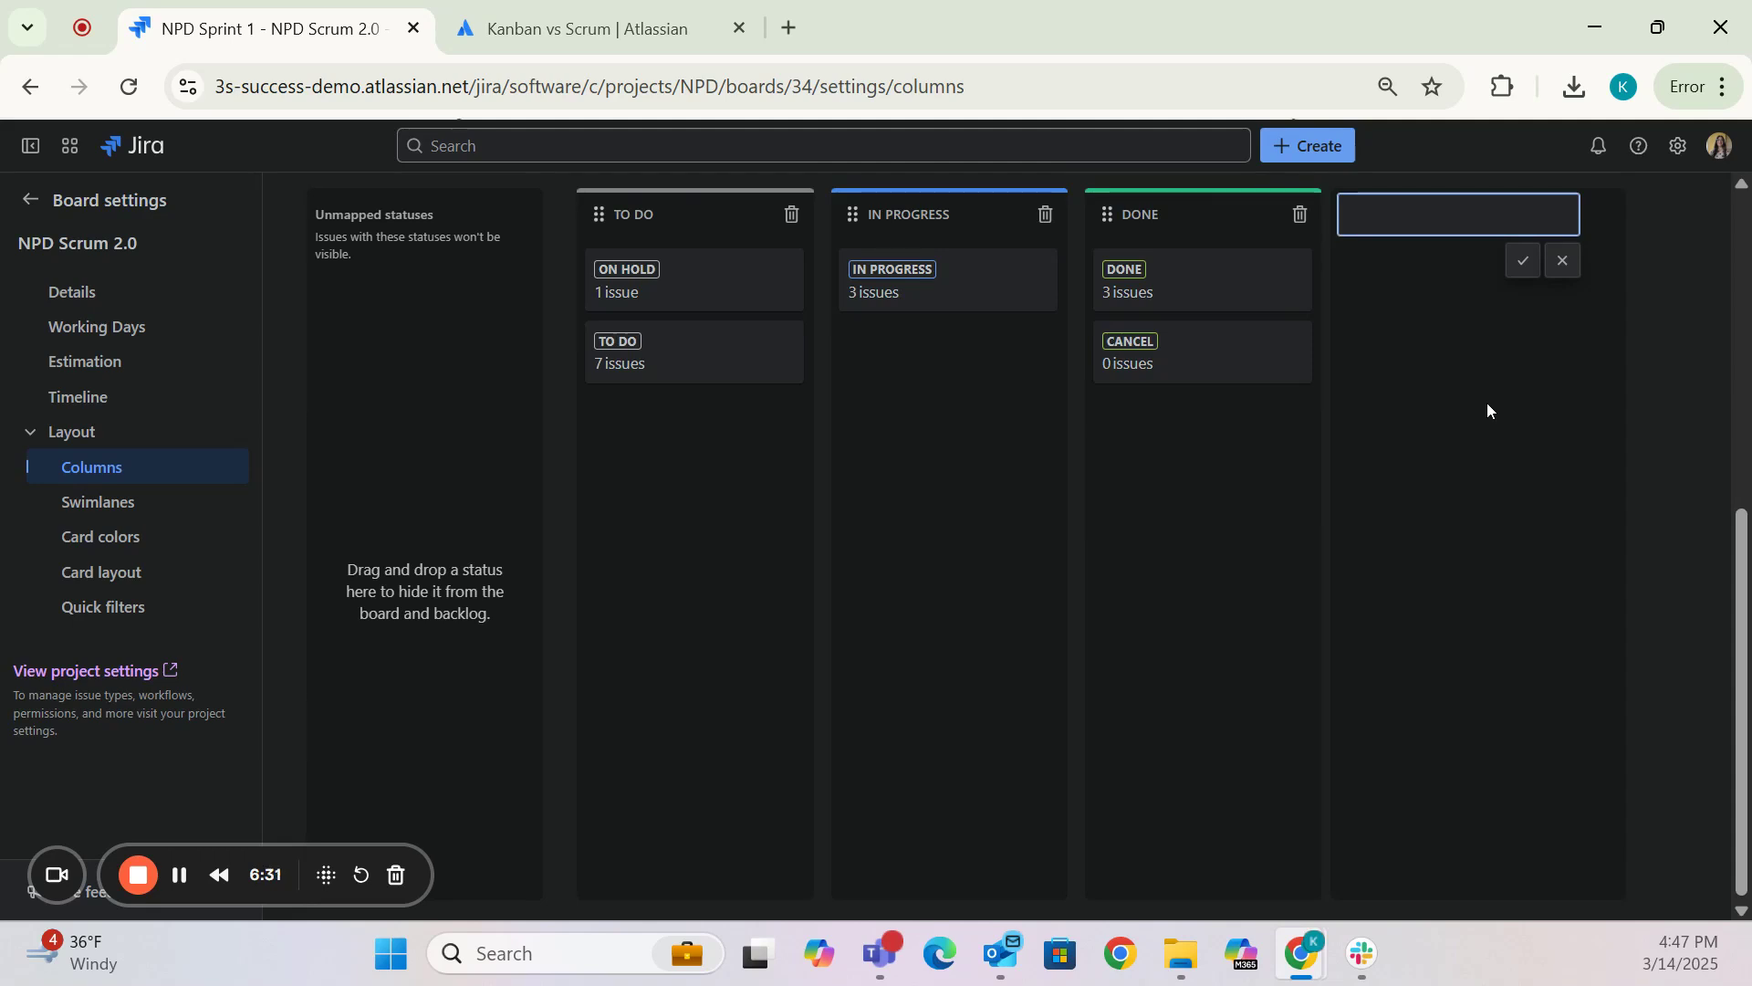
{"action": "left_click", "coordinate": [1551, 271]}
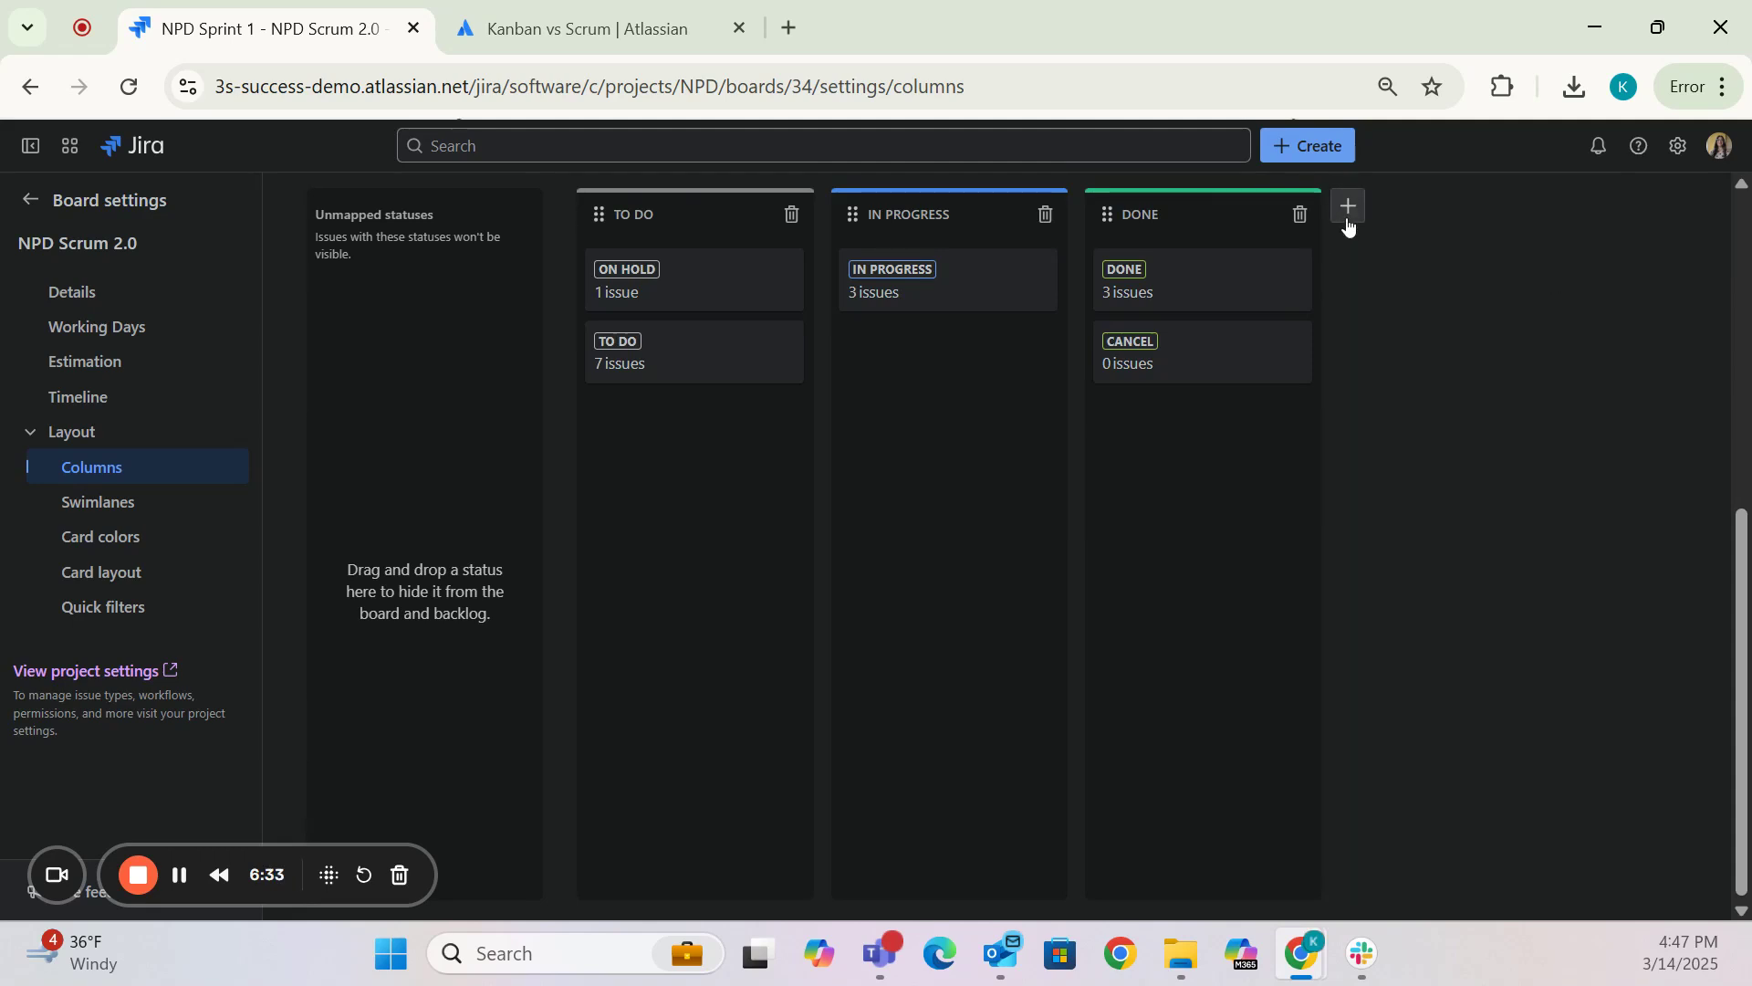
- Add a column named Cancel, map the Cancel status to it, and place it between In Progress and Done
{"action": "left_click", "coordinate": [1349, 208]}
{"action": "type", "text": "Cancel"}
{"action": "left_click", "coordinate": [1521, 265]}
{"action": "left_click_drag", "start_coordinate": [1156, 367], "coordinate": [1407, 307]}
{"action": "left_click_drag", "start_coordinate": [1368, 217], "coordinate": [1128, 226]}
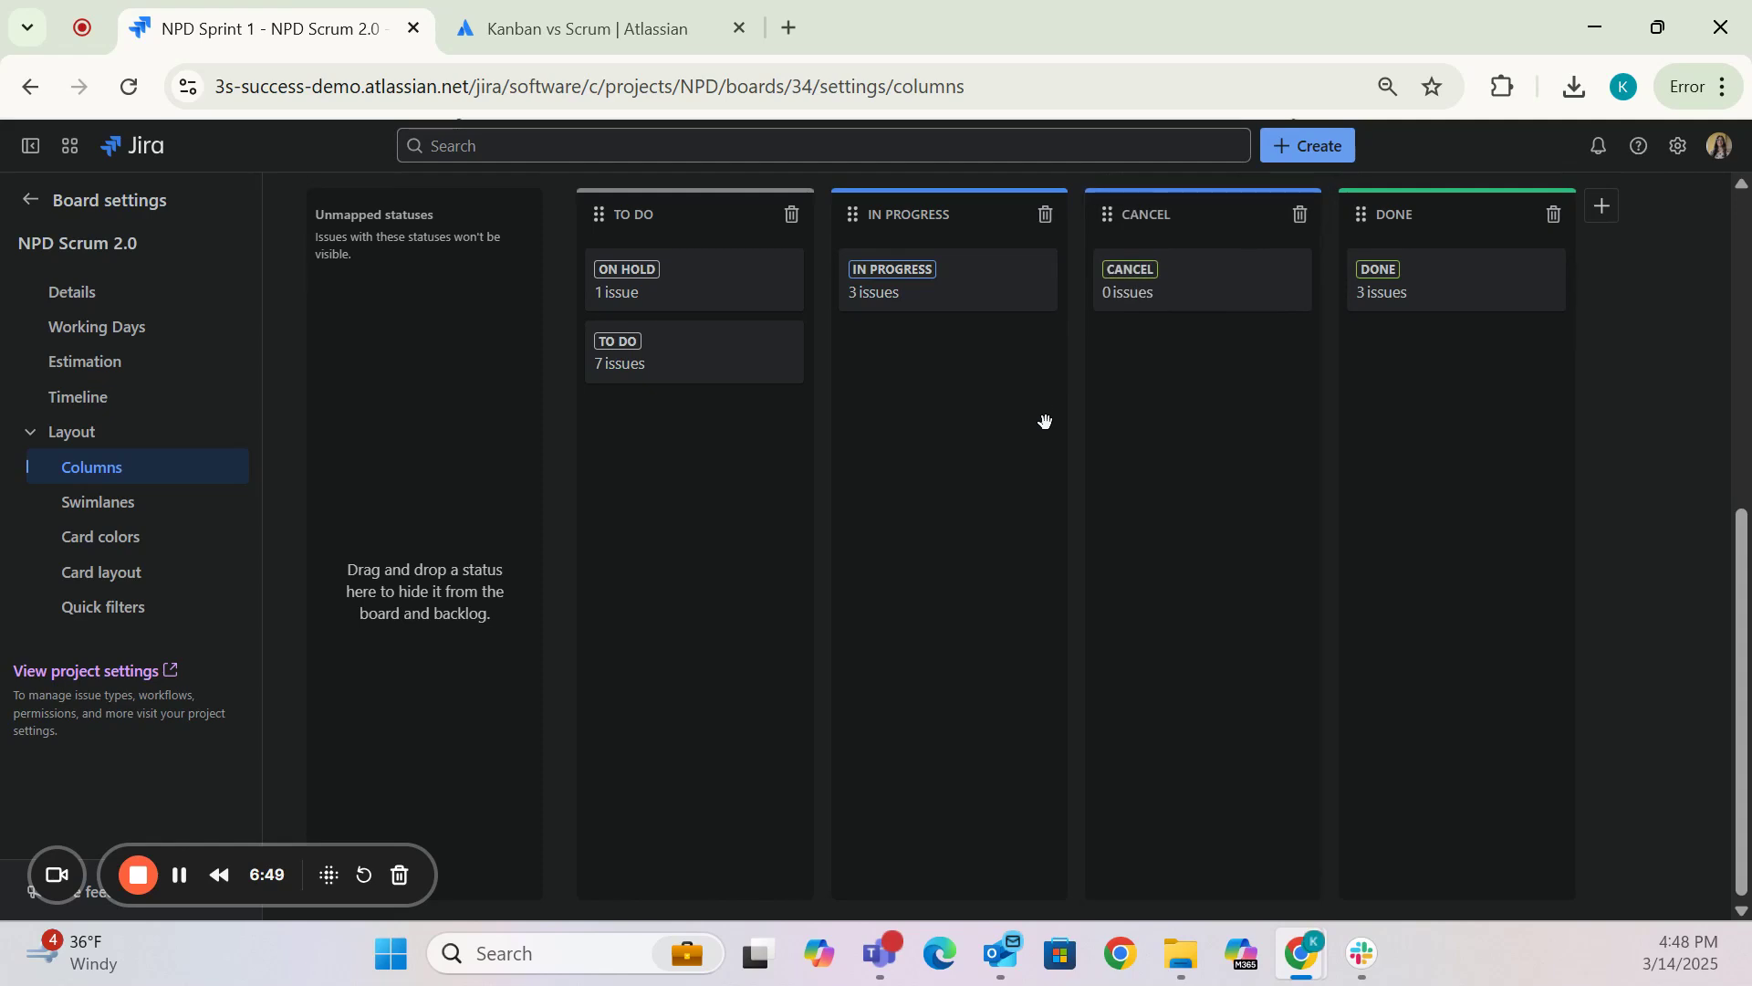
- Add a column named On Hold between In Progress and Cancel, and map the On Hold status to it
{"action": "left_click", "coordinate": [1602, 206]}
{"action": "type", "text": "On H"}
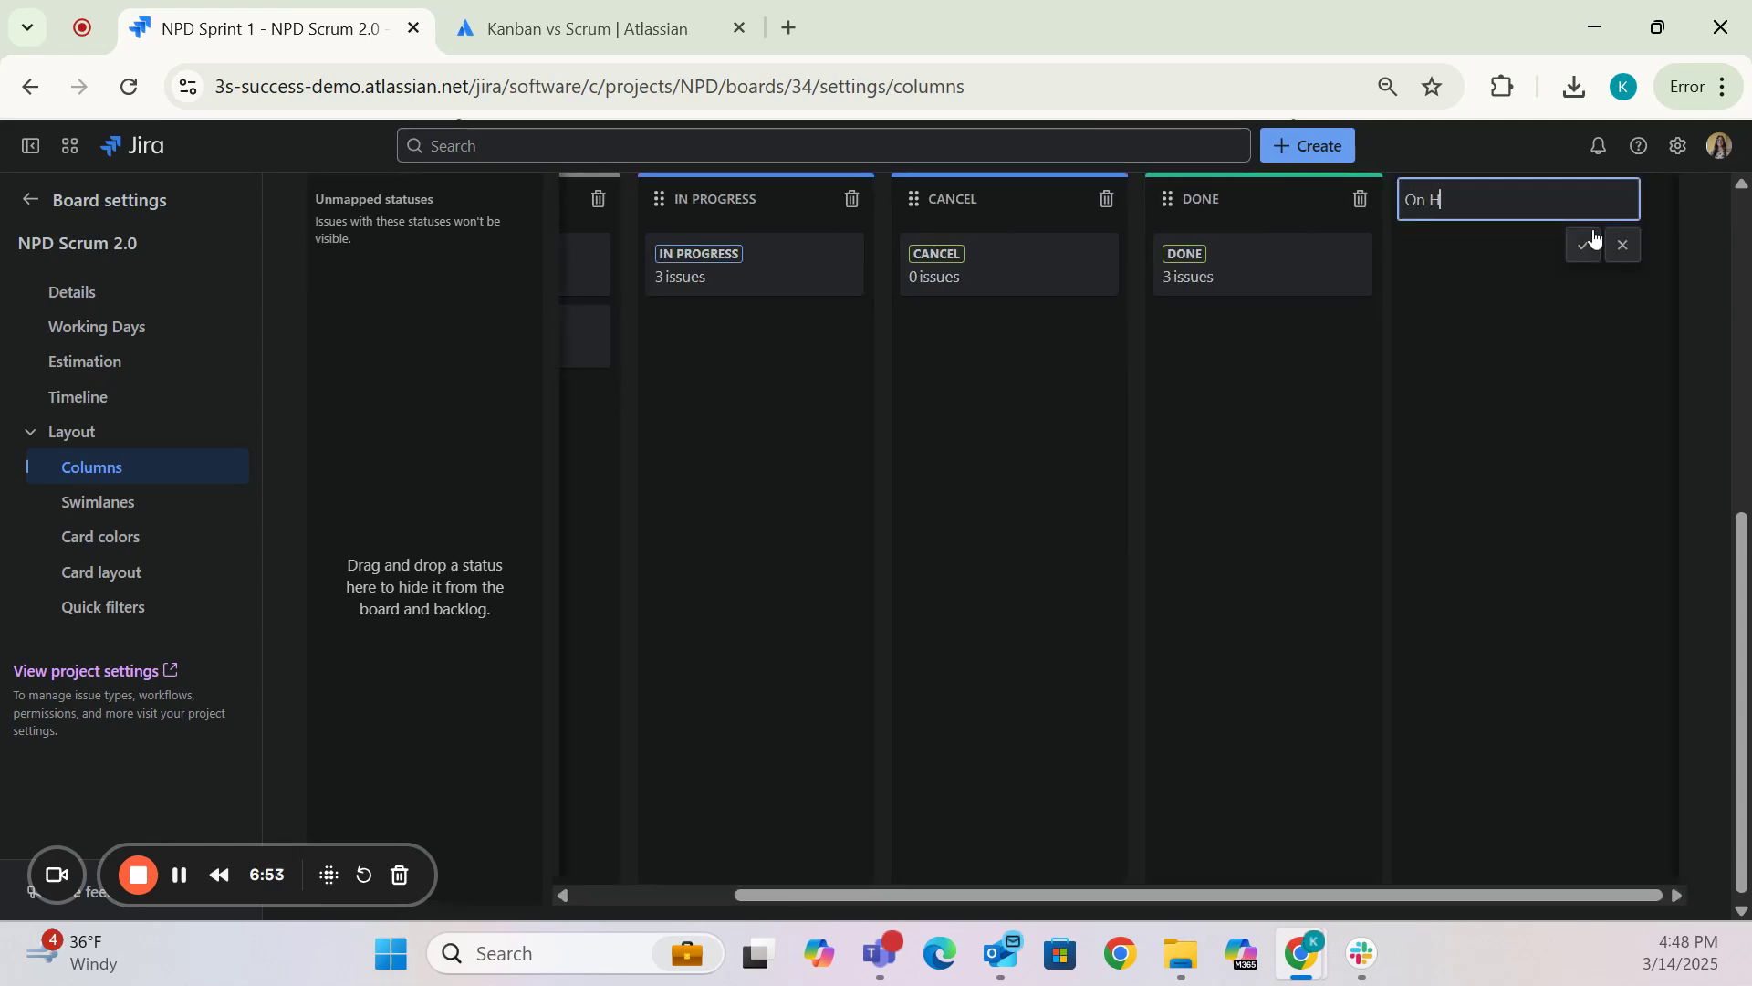
{"action": "type", "text": "old"}
{"action": "left_click", "coordinate": [1585, 255]}
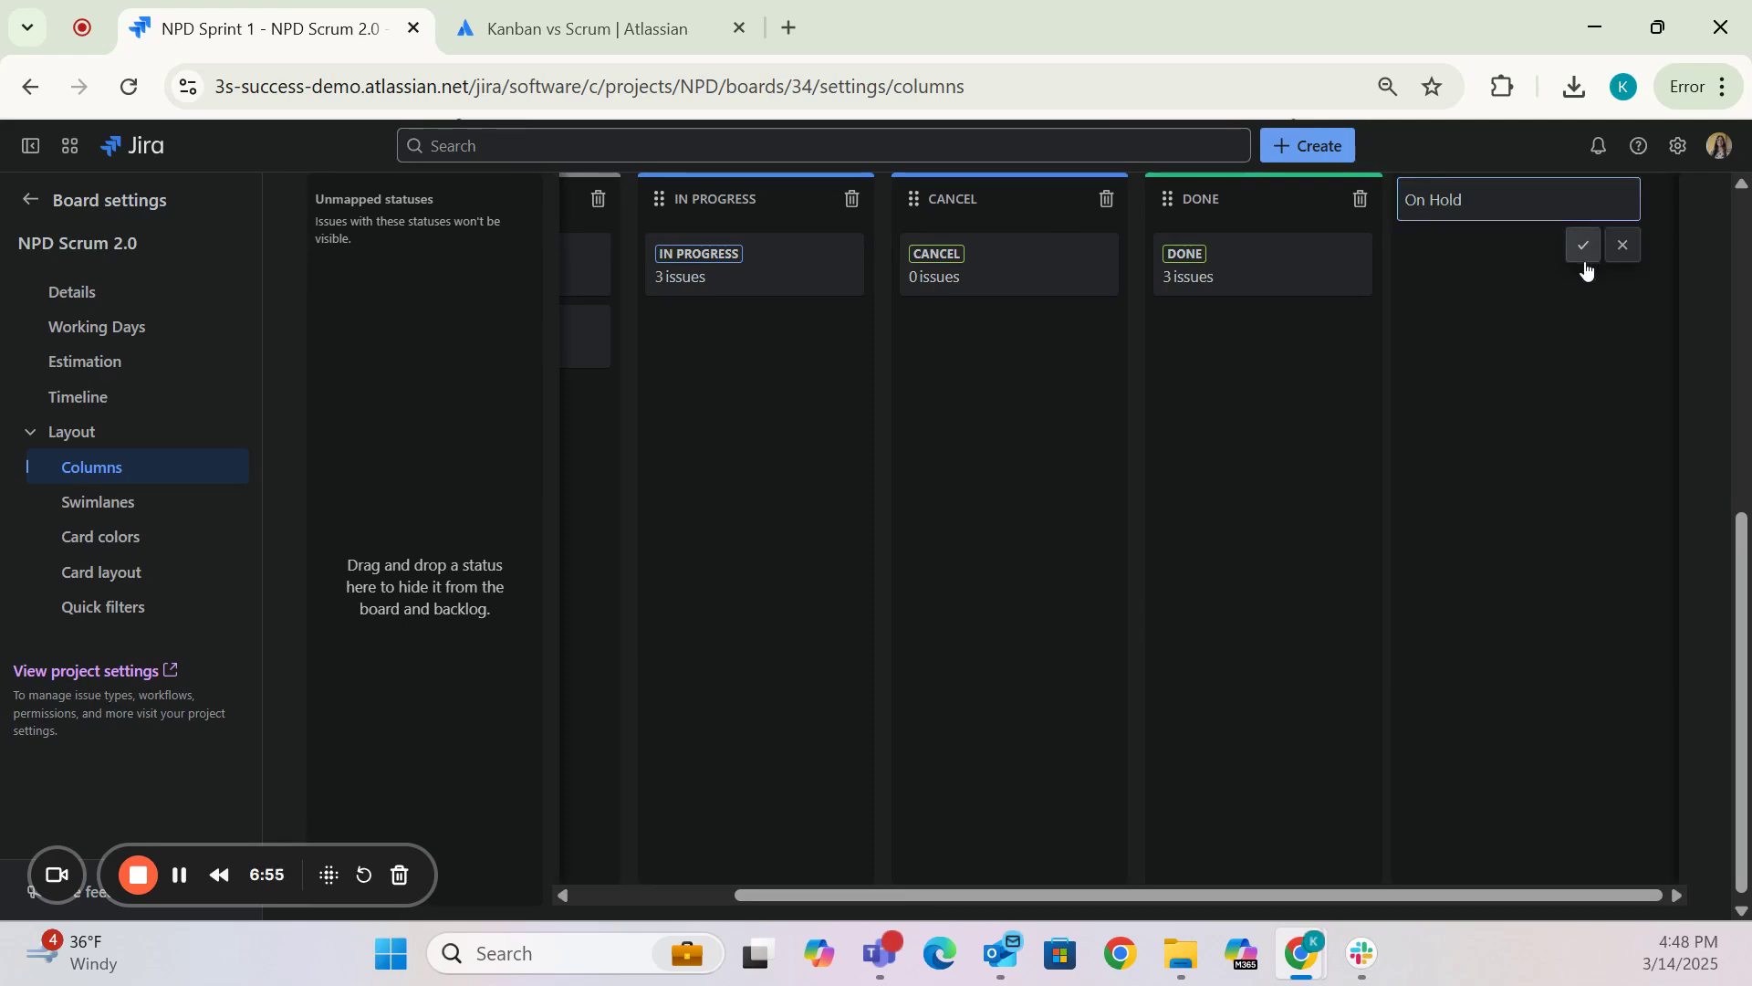
{"action": "left_click_drag", "start_coordinate": [1621, 225], "coordinate": [1186, 221]}
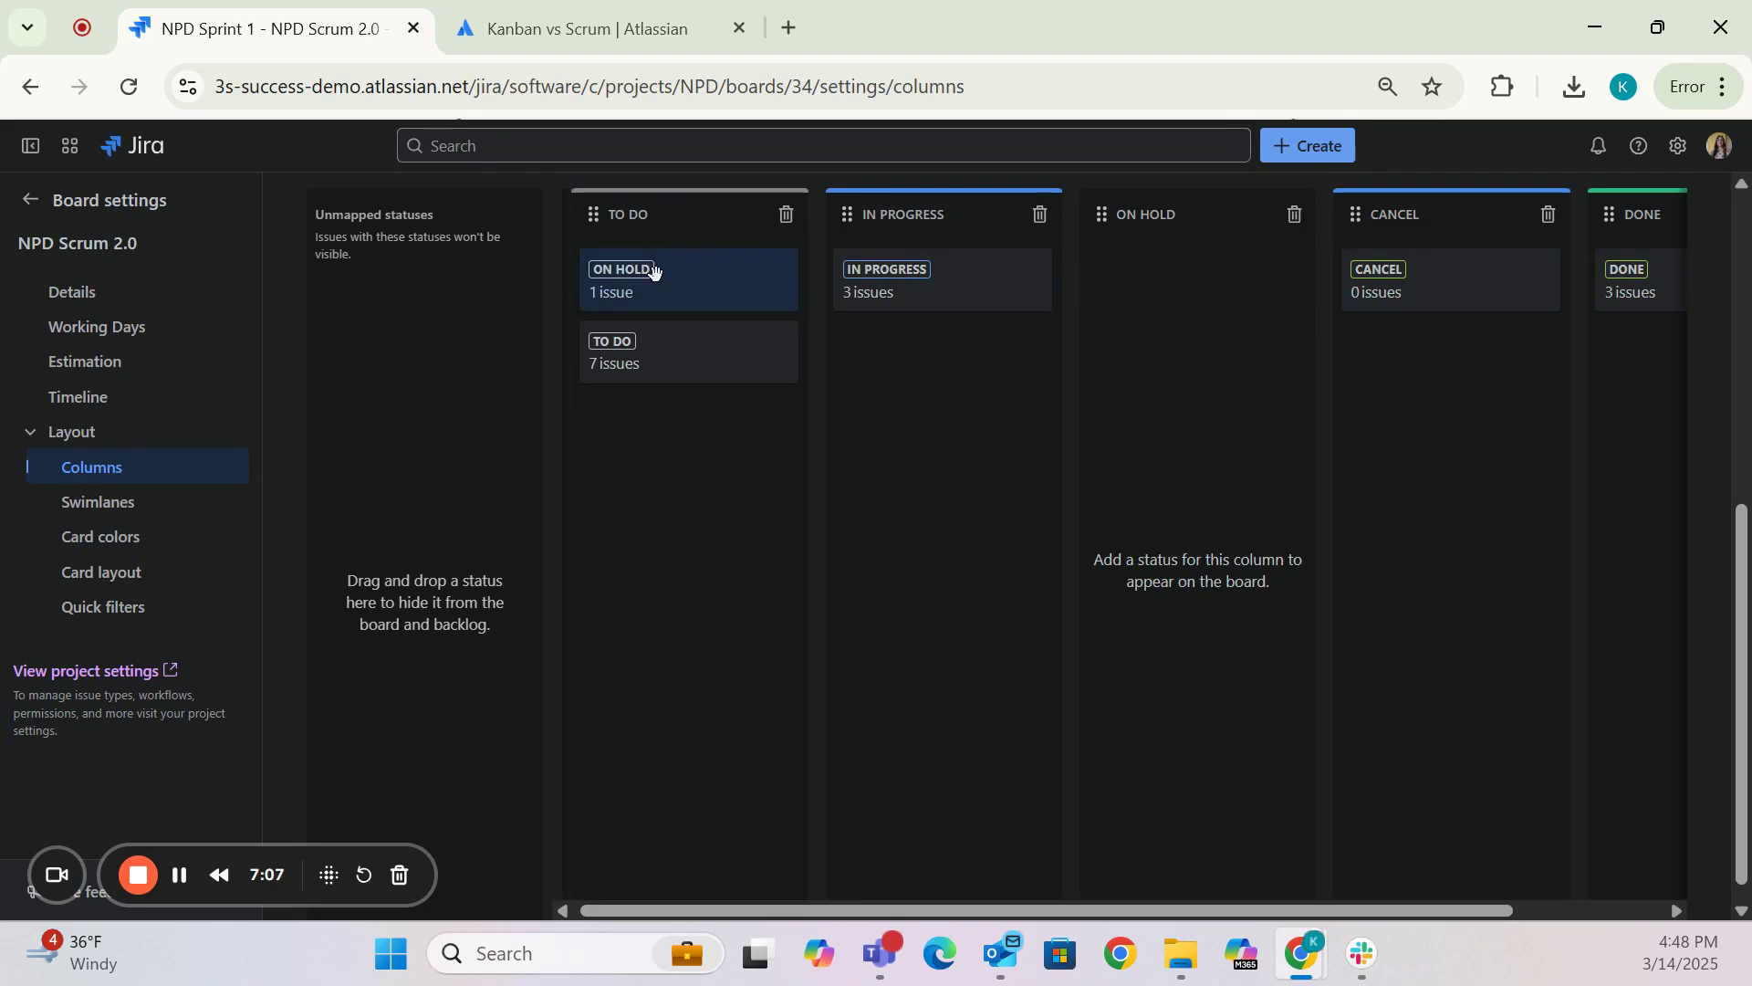
{"action": "left_click_drag", "start_coordinate": [673, 281], "coordinate": [737, 331]}
{"action": "left_click_drag", "start_coordinate": [895, 364], "coordinate": [1169, 292]}
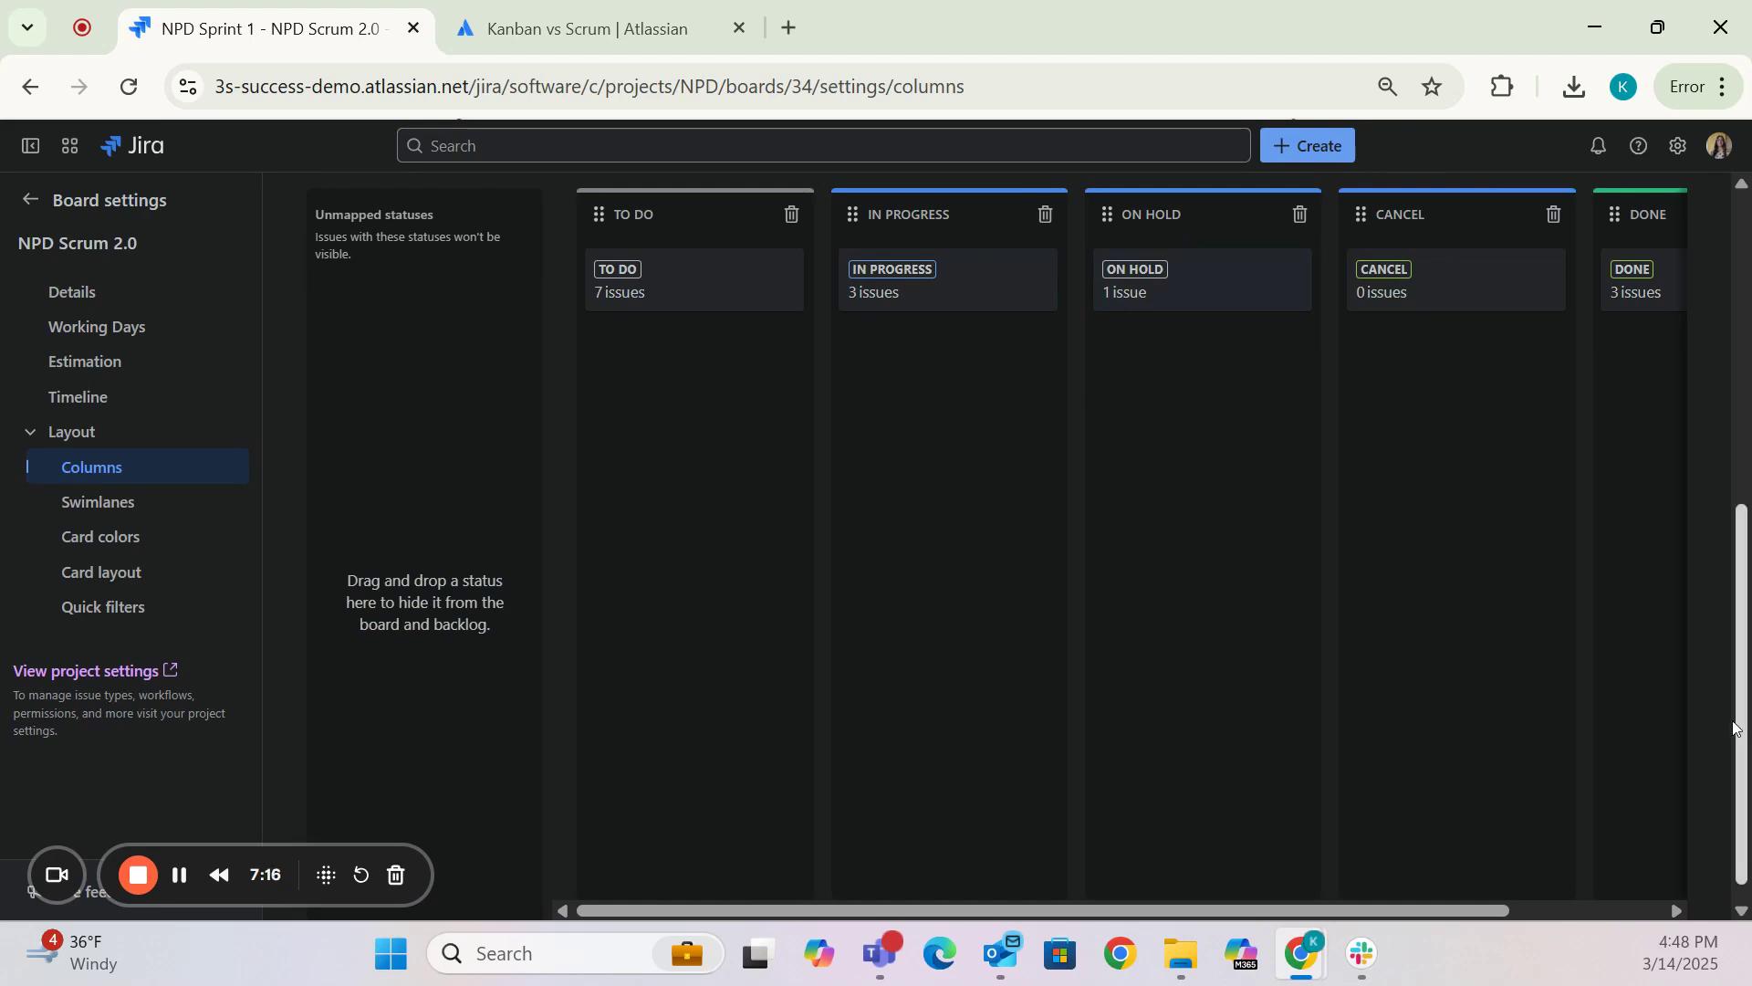
{"action": "left_click_drag", "start_coordinate": [1739, 726], "coordinate": [1738, 630]}
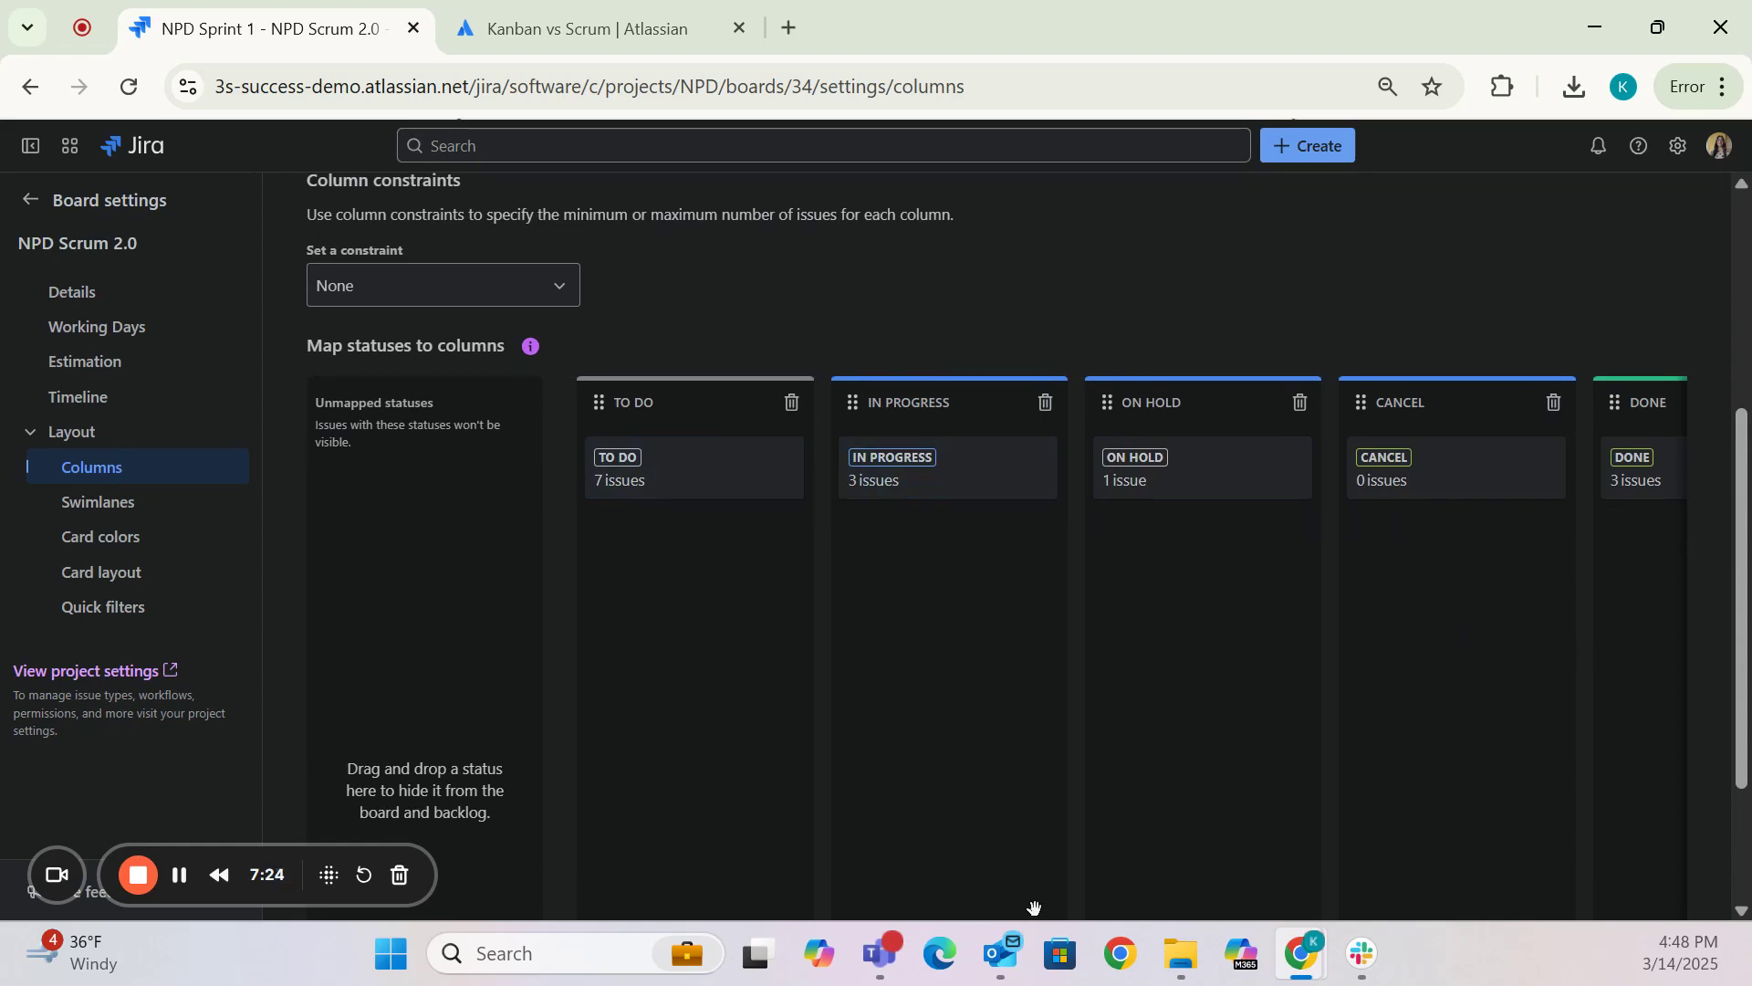
- Set the board's swimlanes to group issues by Epics
{"action": "left_click", "coordinate": [107, 517]}
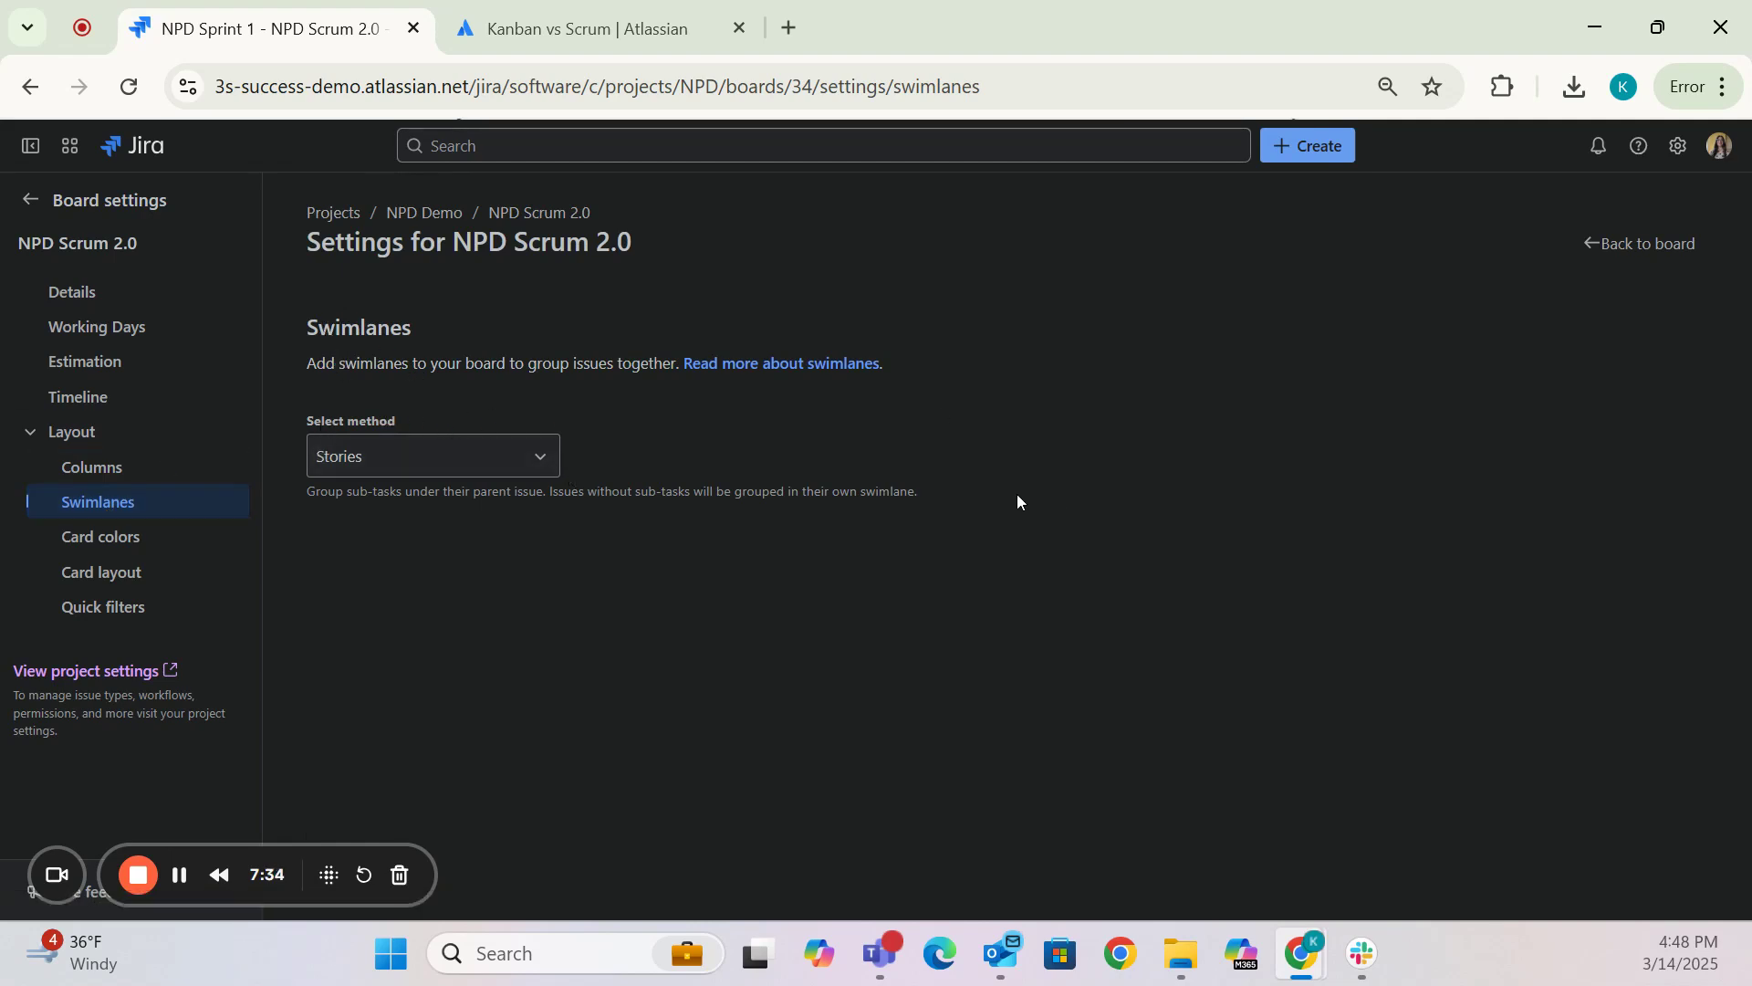
{"action": "left_click", "coordinate": [528, 472]}
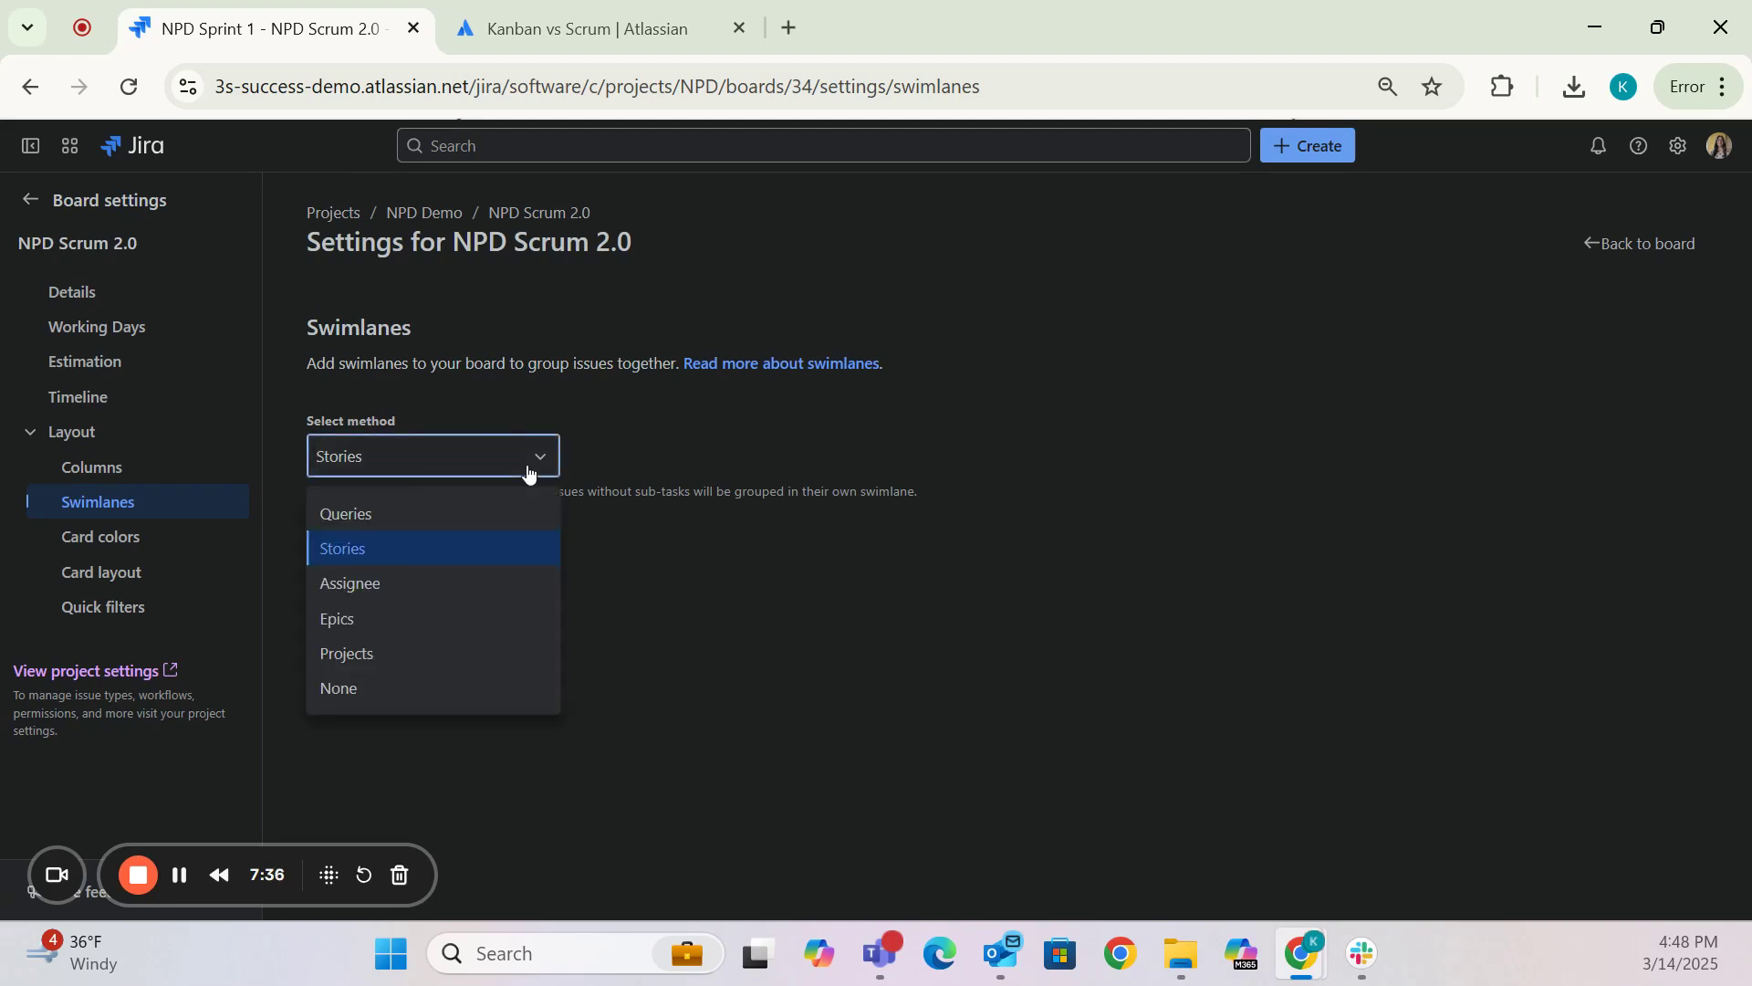
{"action": "left_click", "coordinate": [392, 621]}
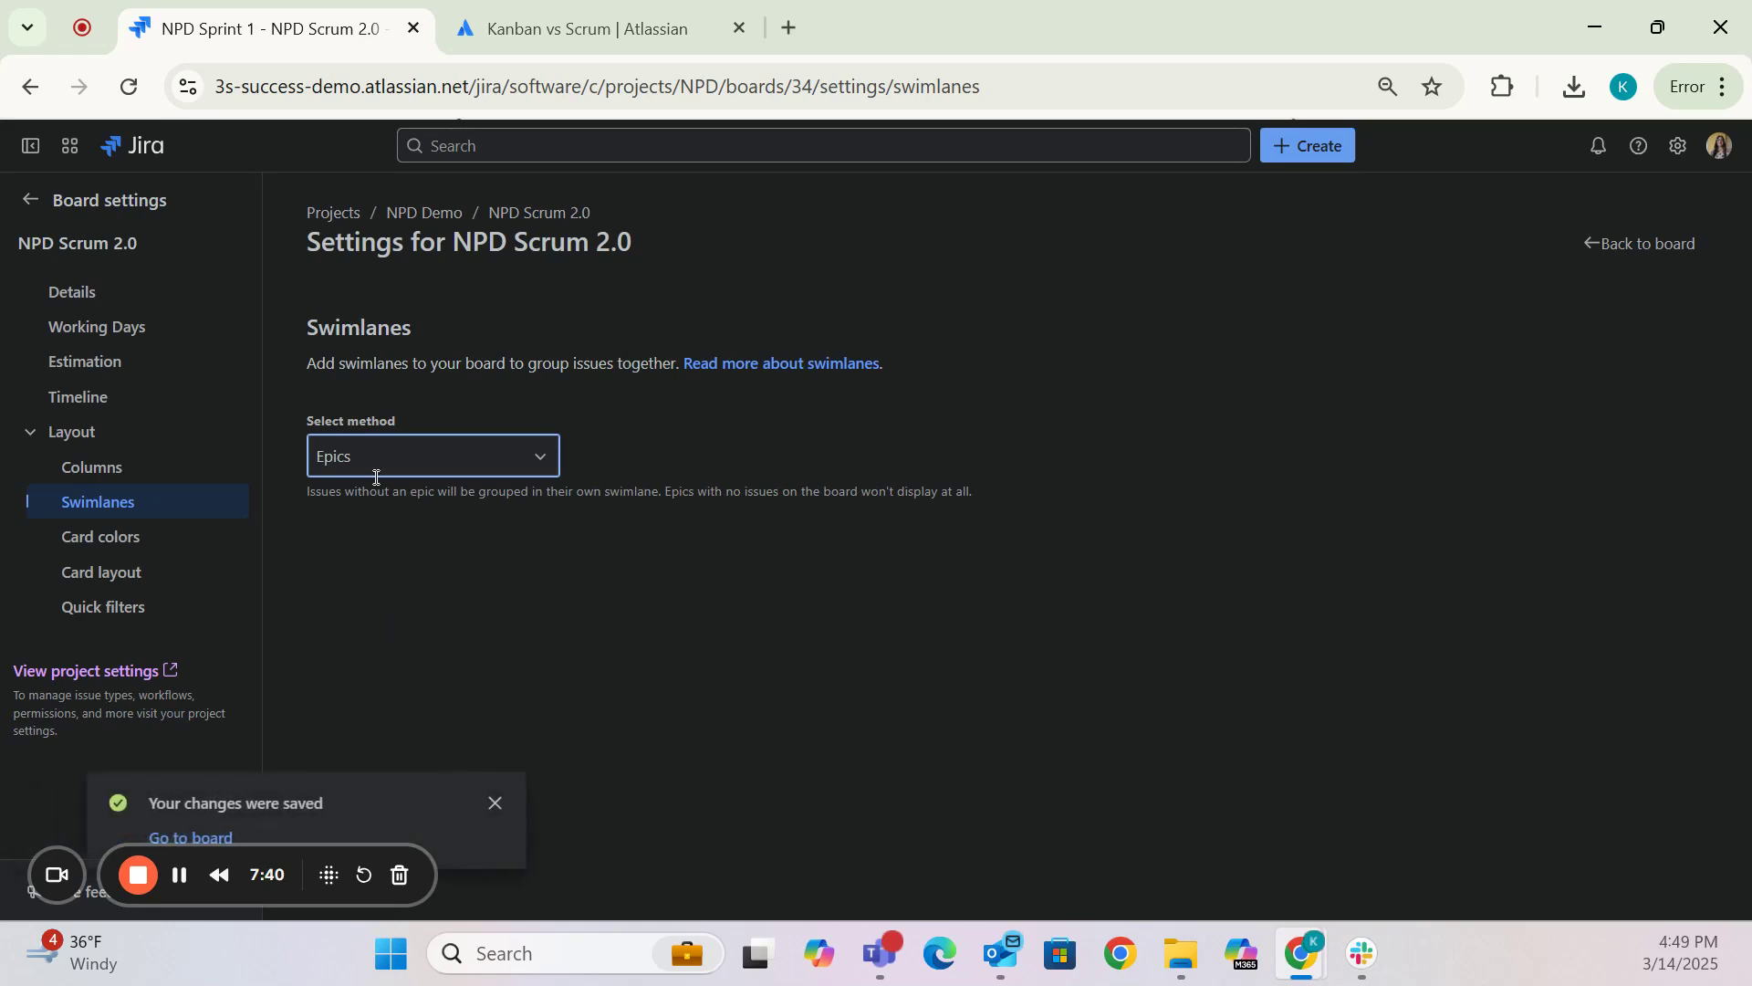
{"action": "left_click", "coordinate": [491, 803]}
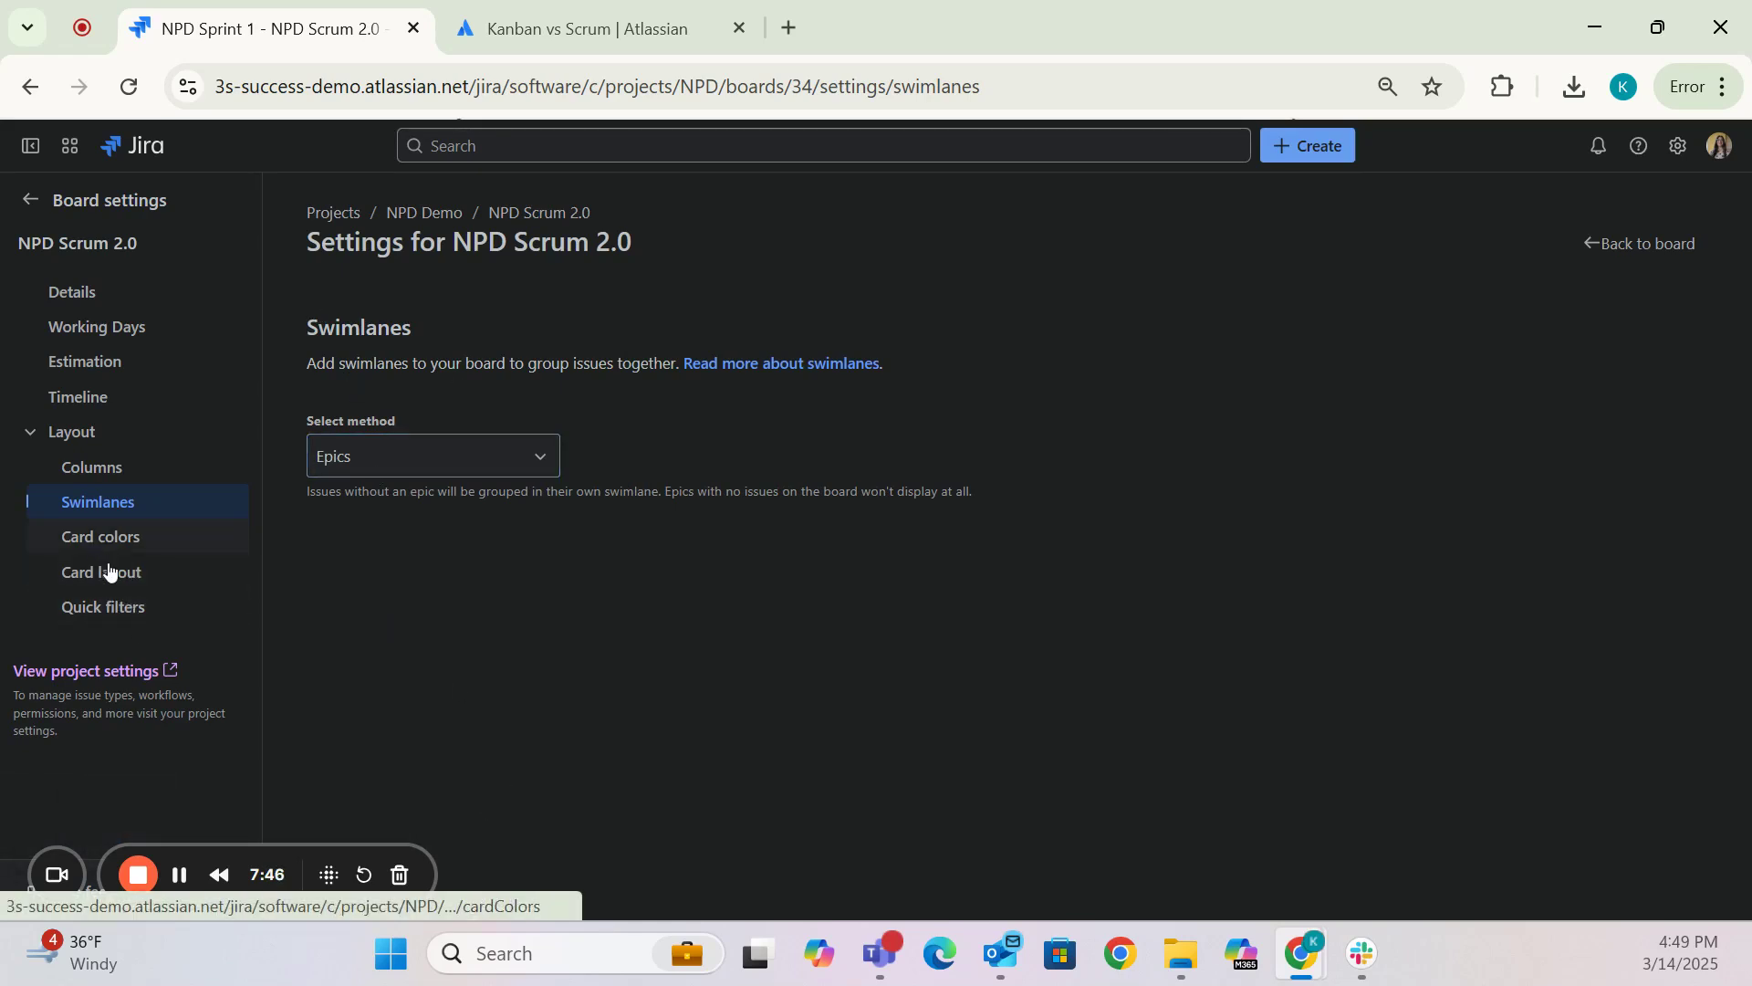
- Add the Σ Original Estimate field to the backlog cards in the board's card layout settings
{"action": "left_click", "coordinate": [156, 582]}
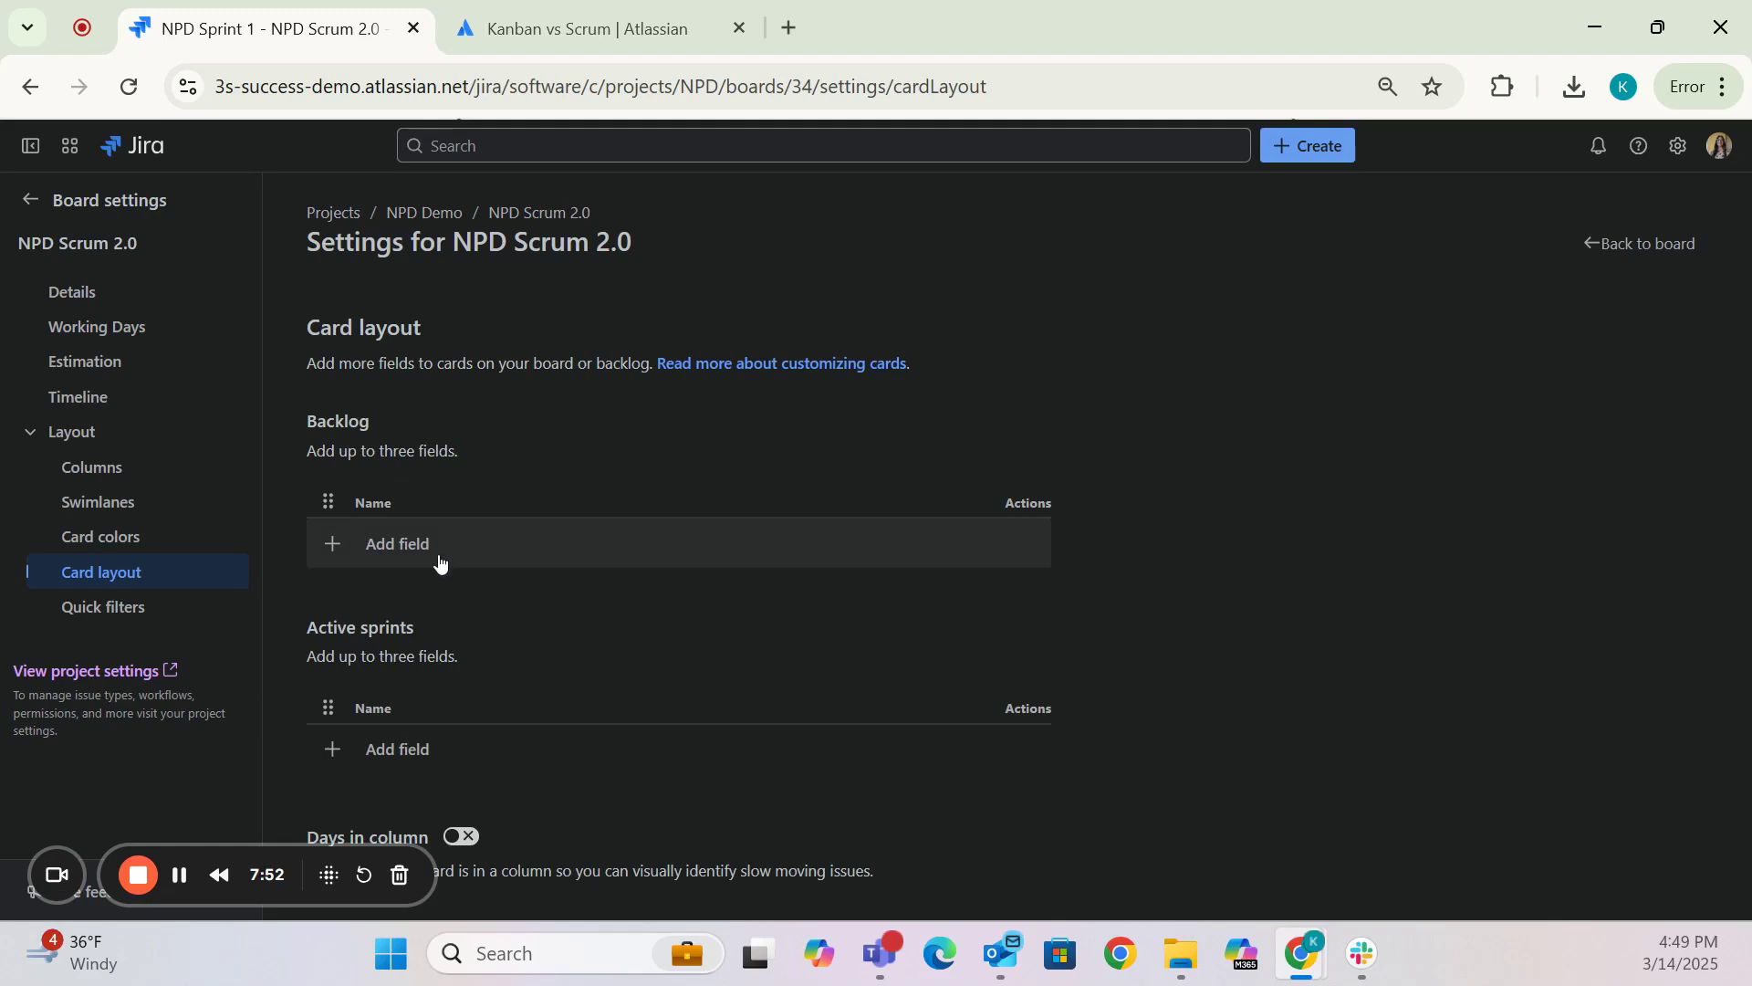
{"action": "left_click", "coordinate": [363, 560]}
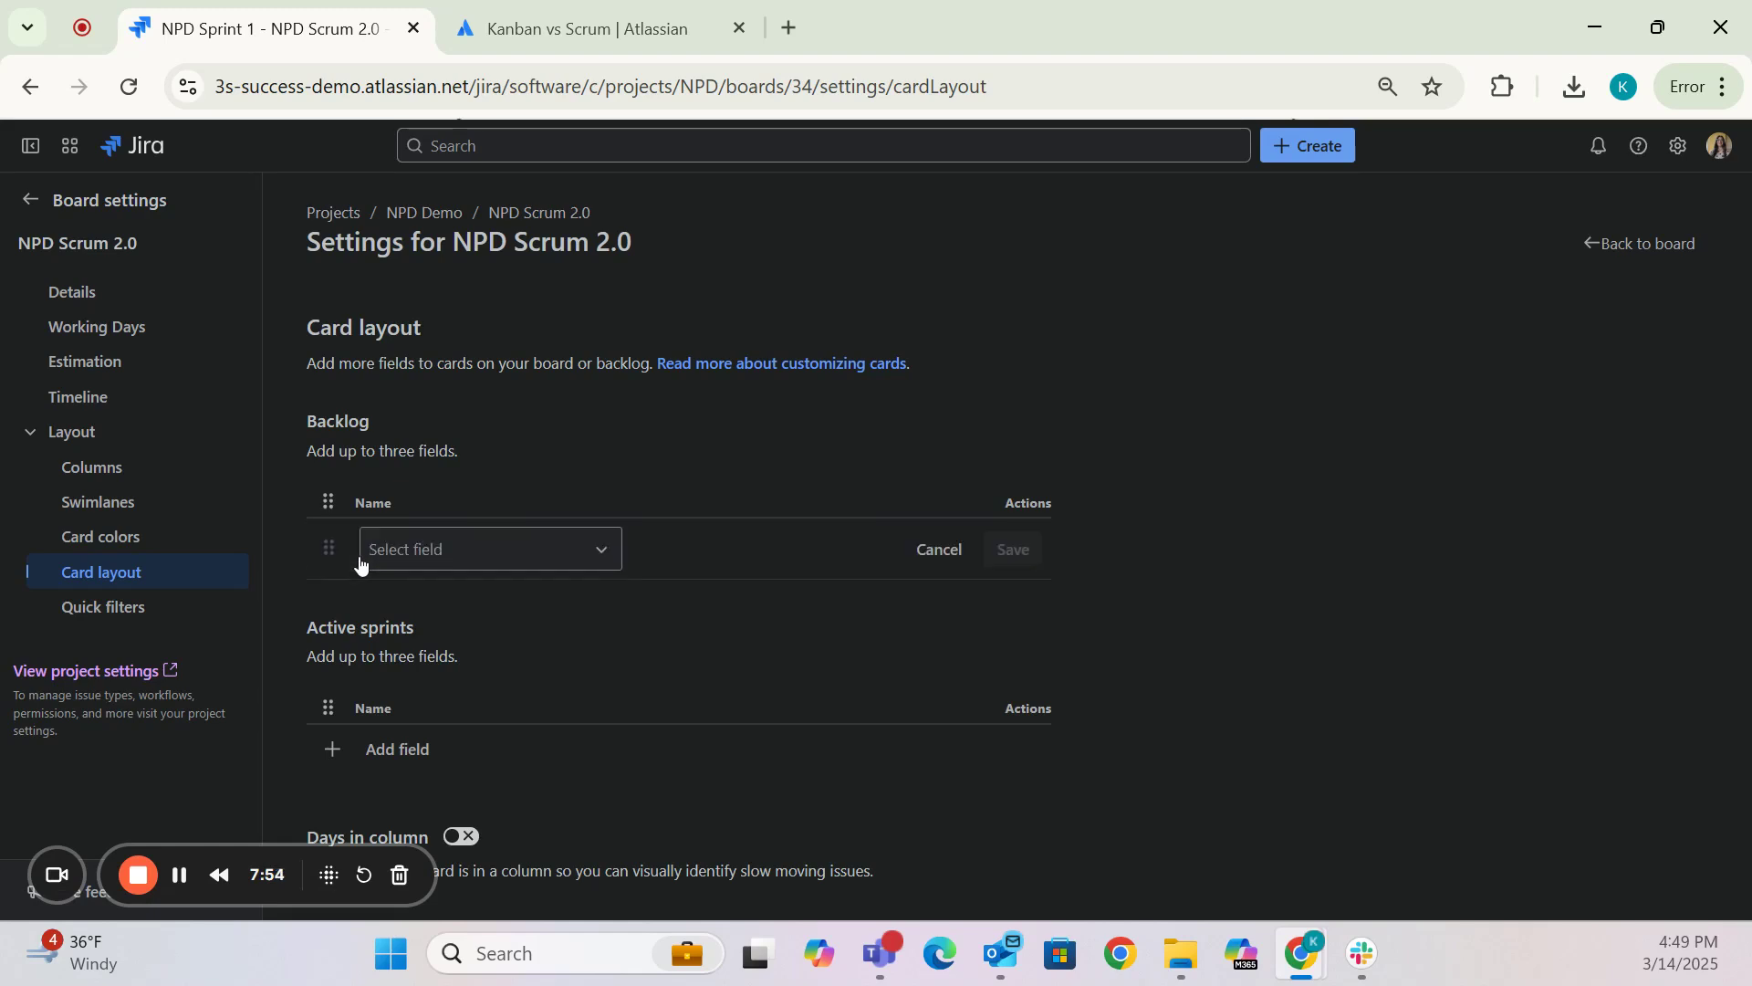
{"action": "type", "text": "Origi"}
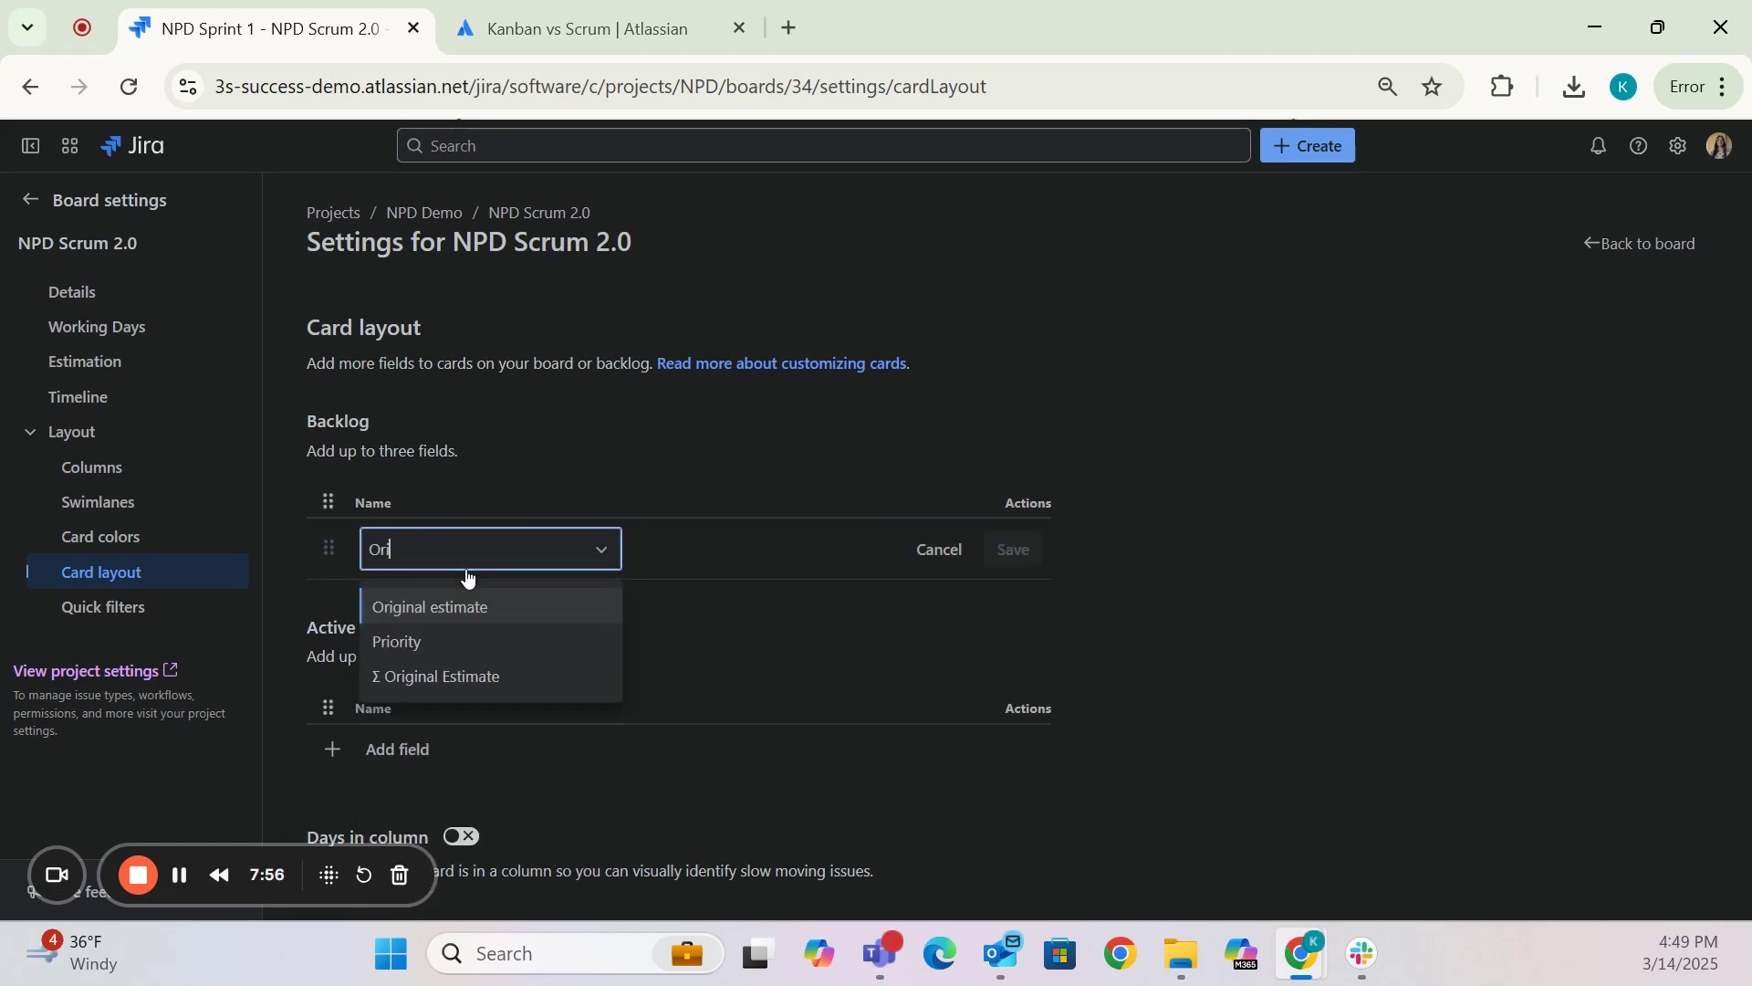
{"action": "left_click", "coordinate": [523, 659]}
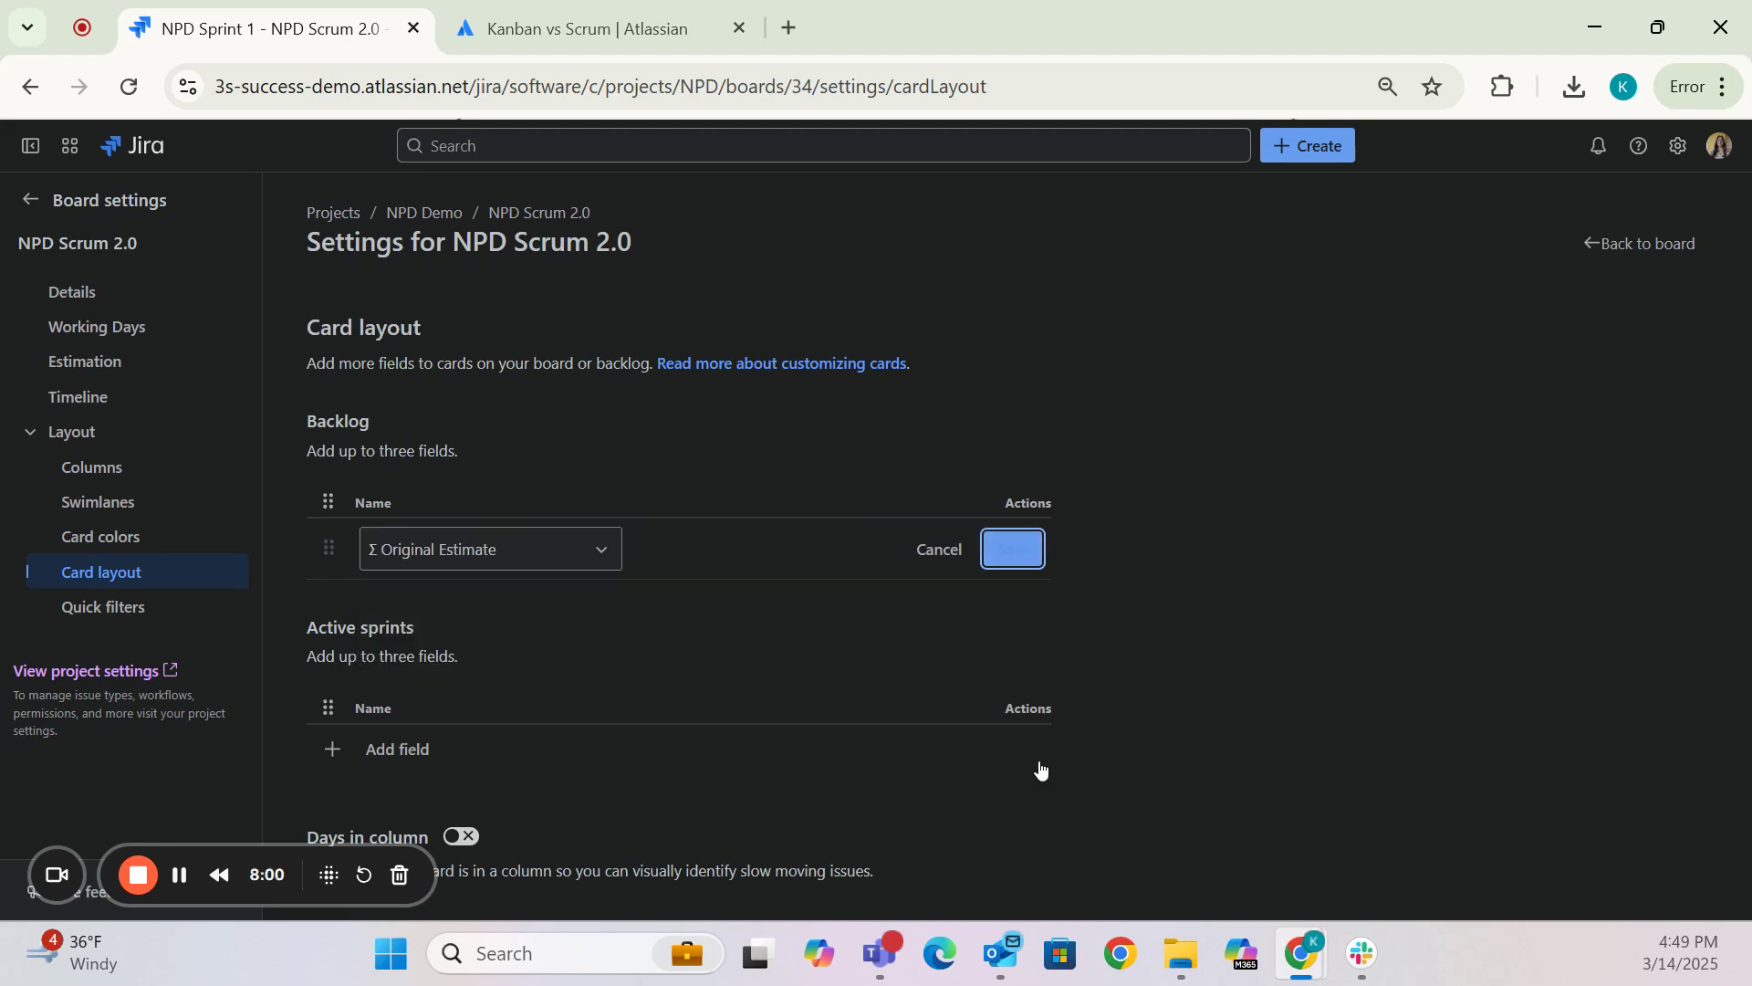
{"action": "left_click", "coordinate": [1014, 549]}
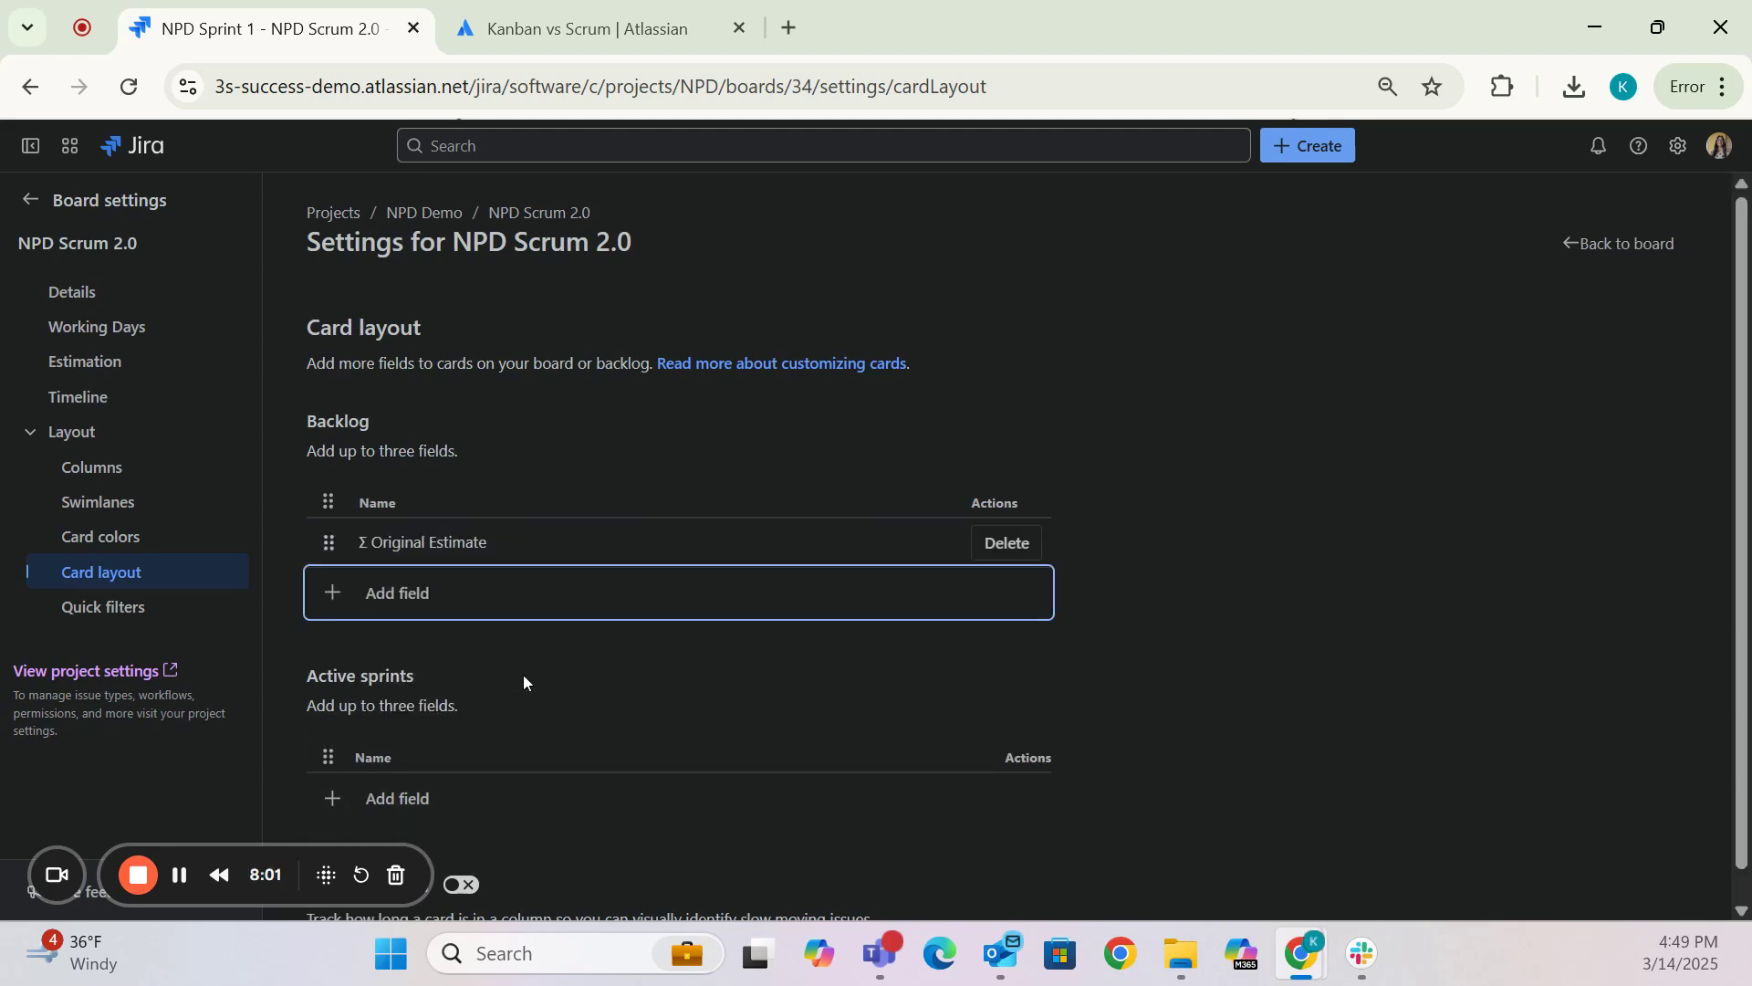
- Add the Priority and Due date fields to the backlog cards in the card layout settings
{"action": "left_click", "coordinate": [416, 600]}
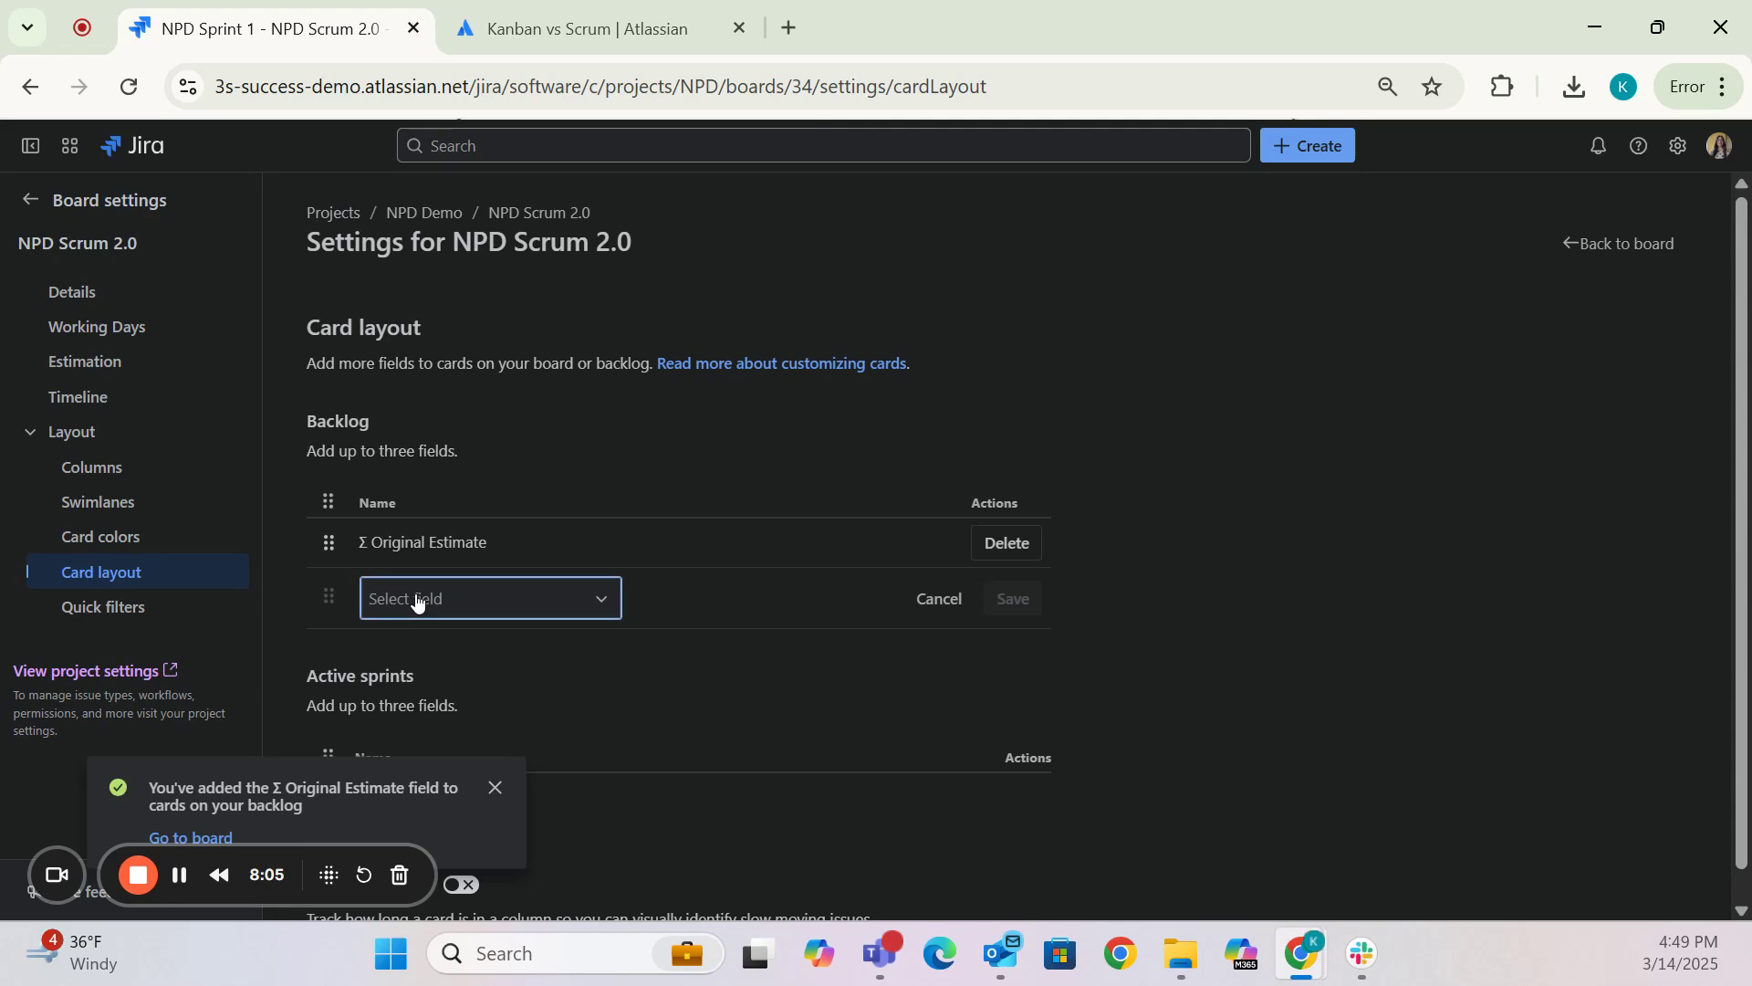
{"action": "type", "text": "Prio"}
{"action": "left_click", "coordinate": [418, 613]}
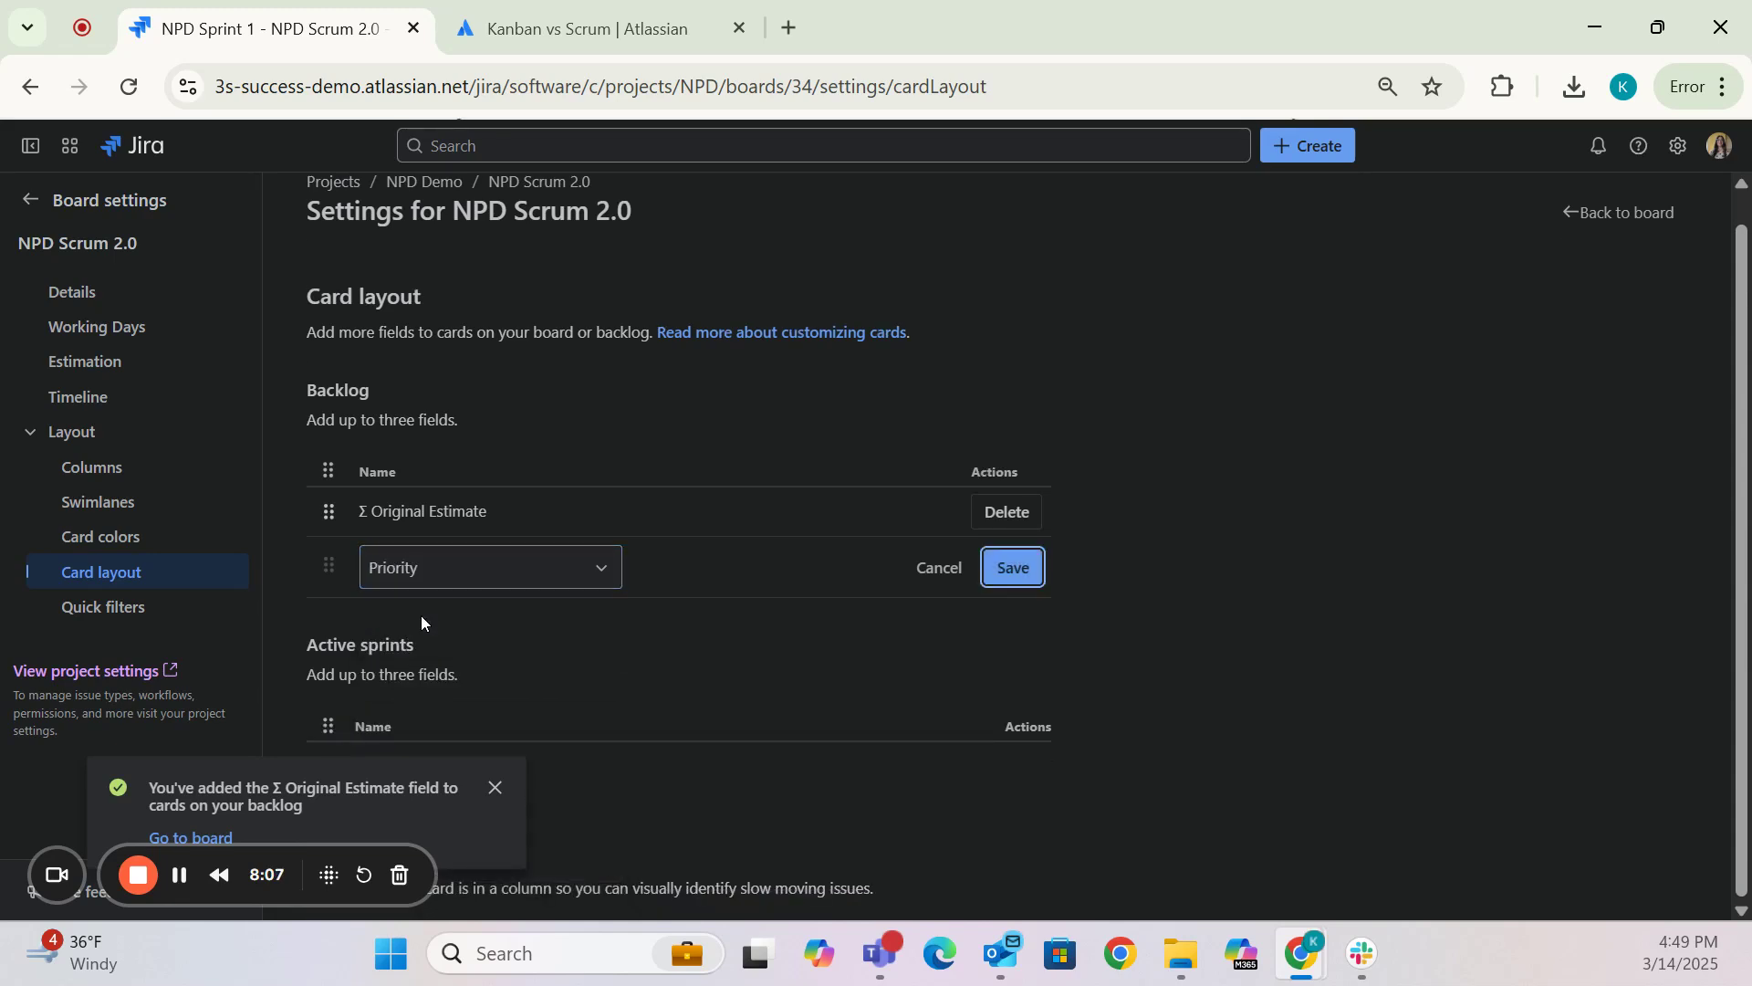
{"action": "left_click", "coordinate": [1007, 567]}
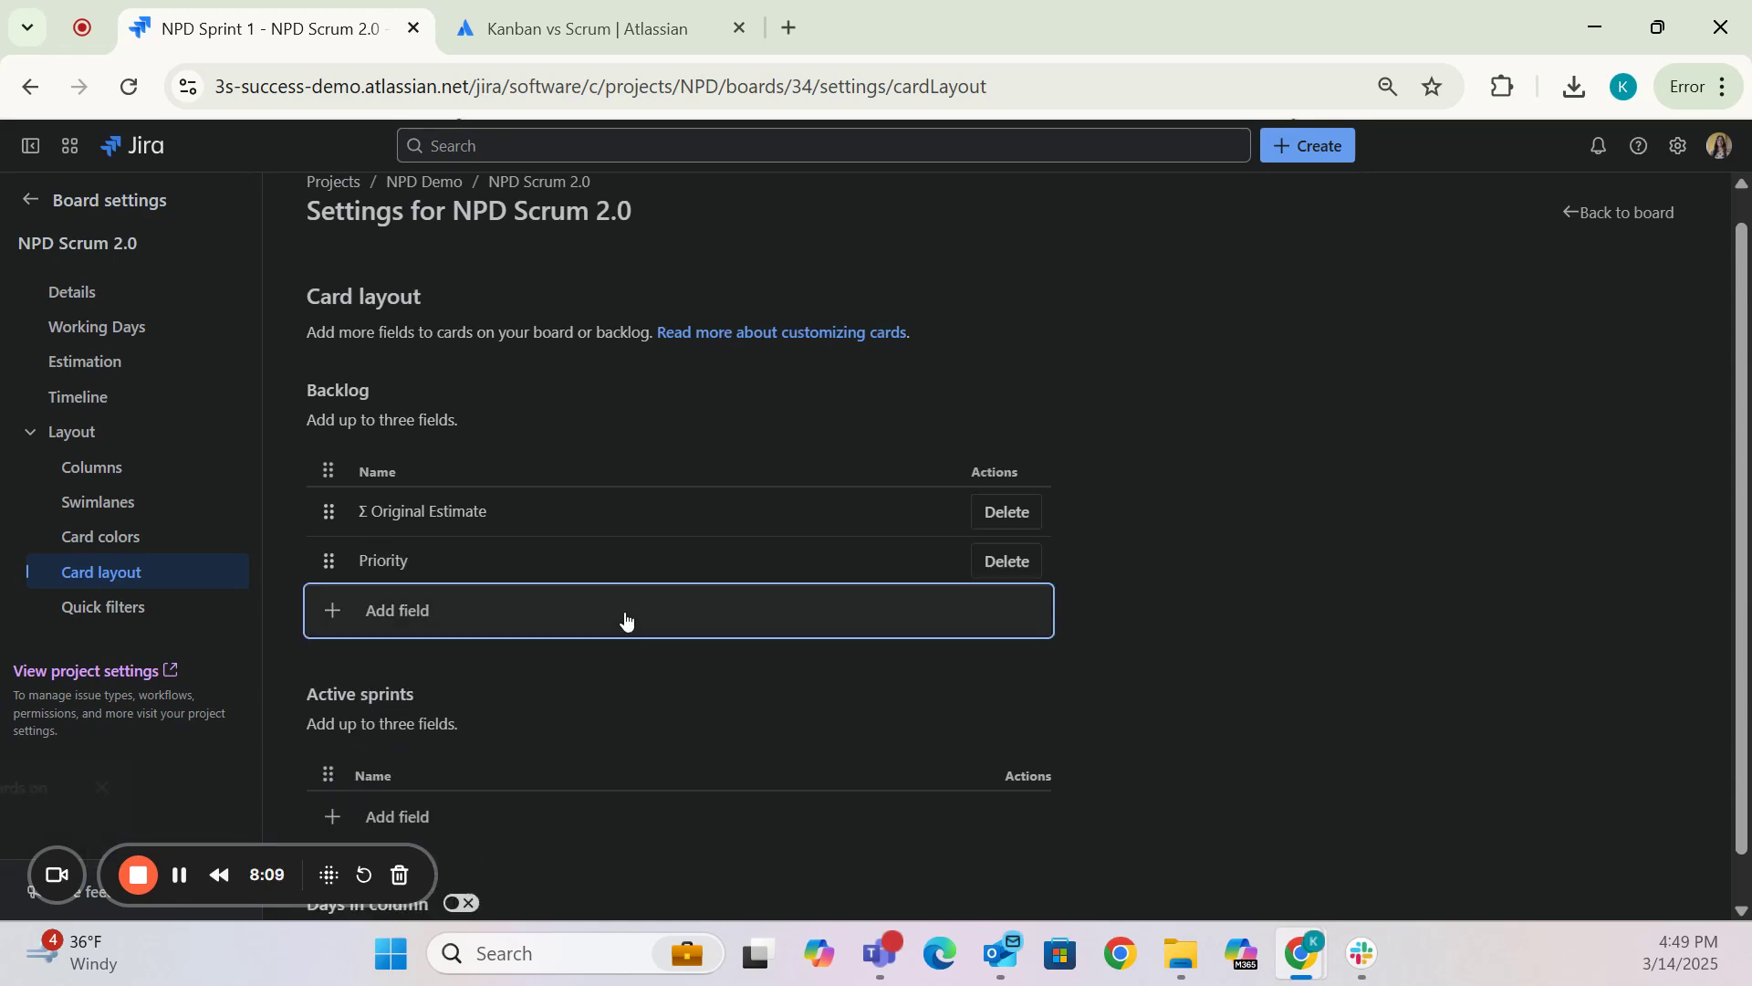
{"action": "left_click", "coordinate": [553, 619]}
{"action": "left_click", "coordinate": [554, 621]}
{"action": "left_click", "coordinate": [1037, 566]}
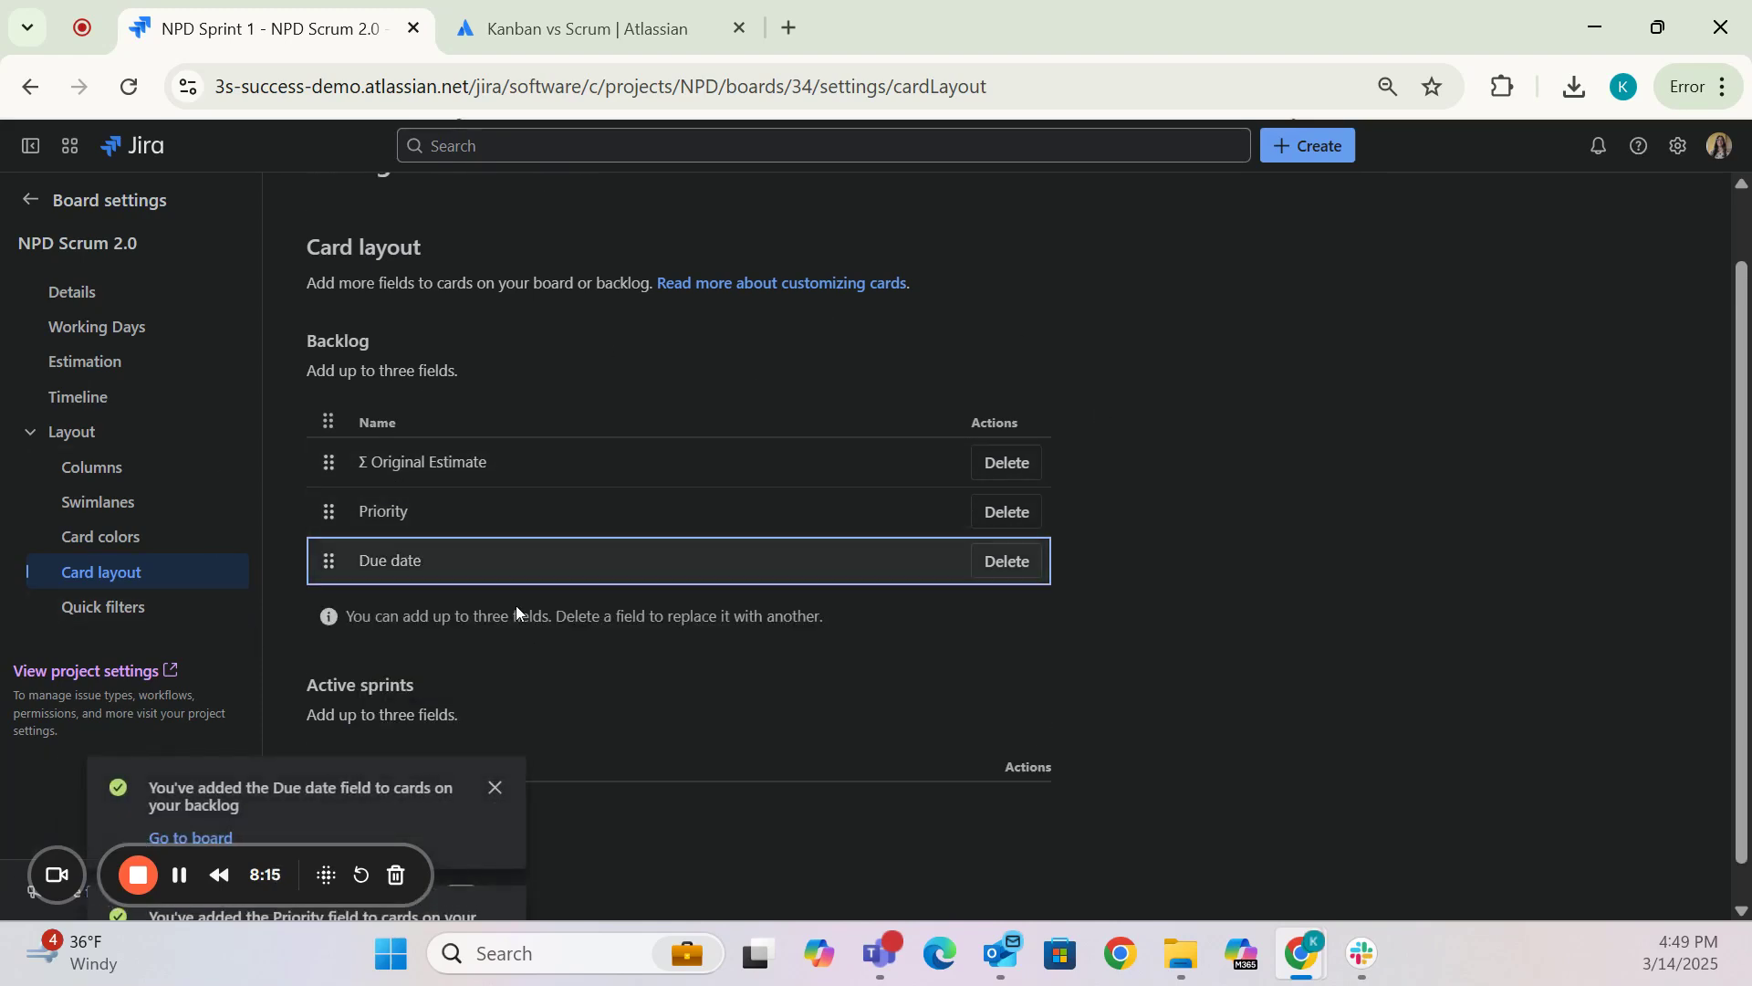
- Add the Σ Original Estimate field to the active sprints cards in the card layout settings
{"action": "scroll", "coordinate": [1712, 658], "scroll_direction": "down", "scroll_amount": 1}
{"action": "left_click", "coordinate": [490, 790]}
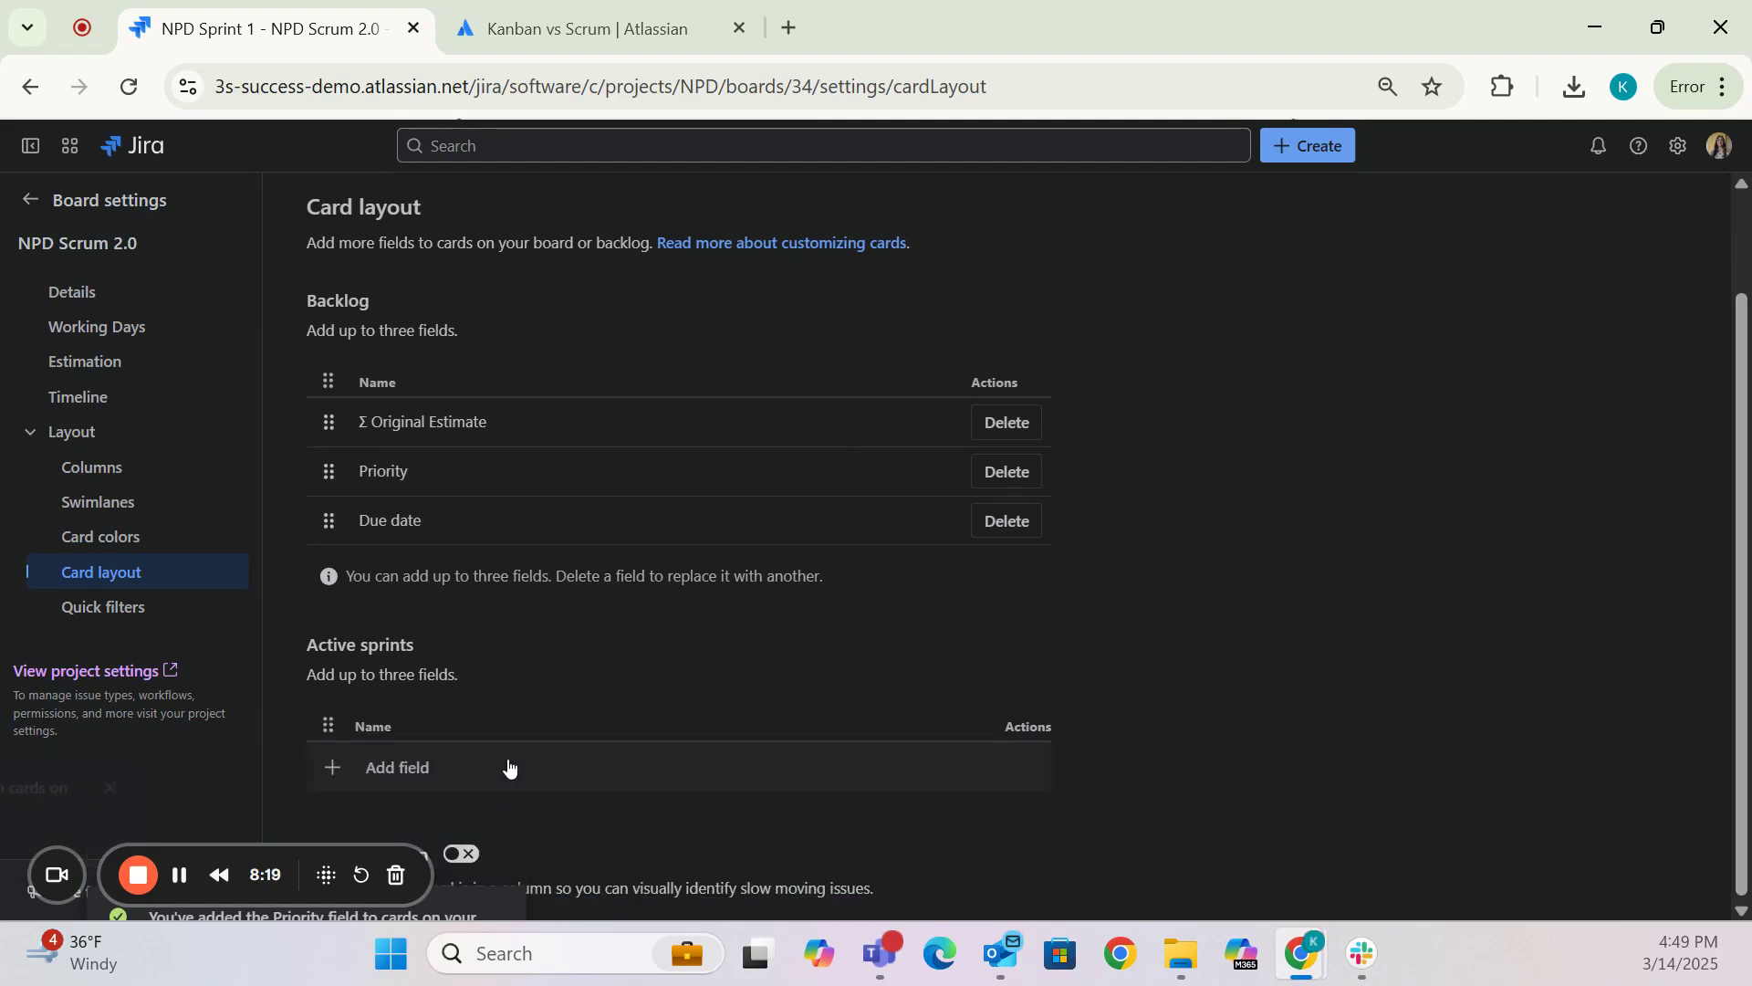
{"action": "left_click", "coordinate": [495, 791]}
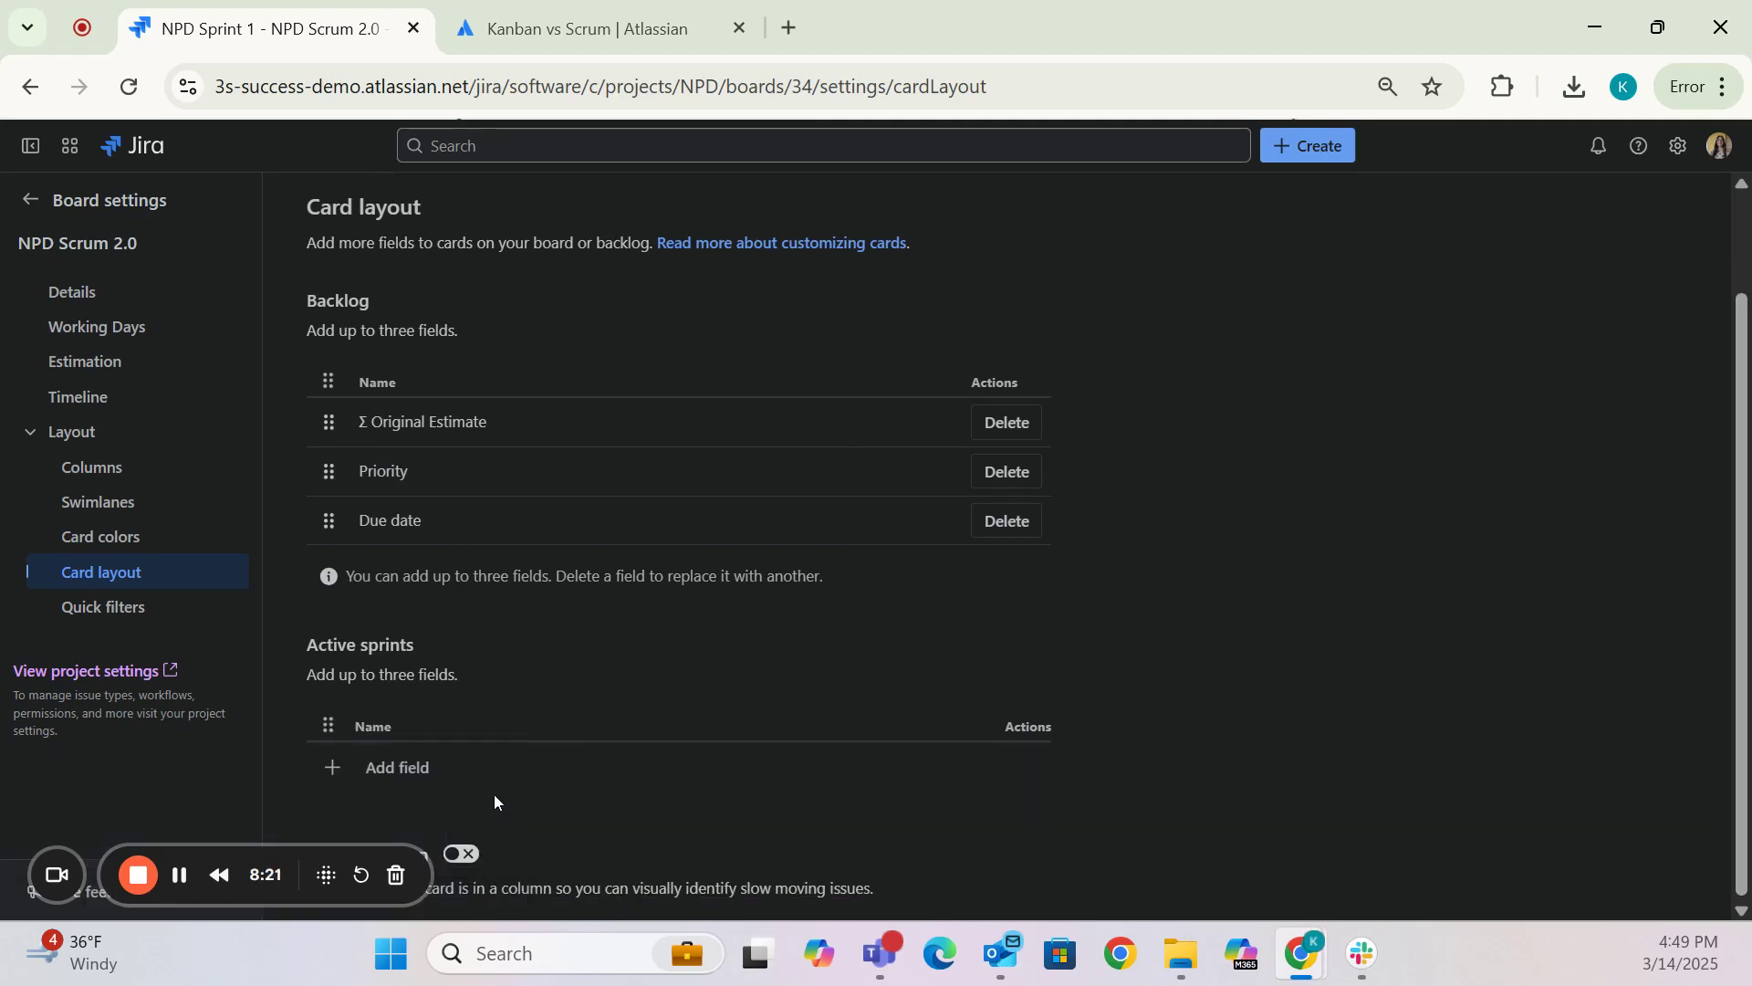
{"action": "left_click", "coordinate": [407, 769]}
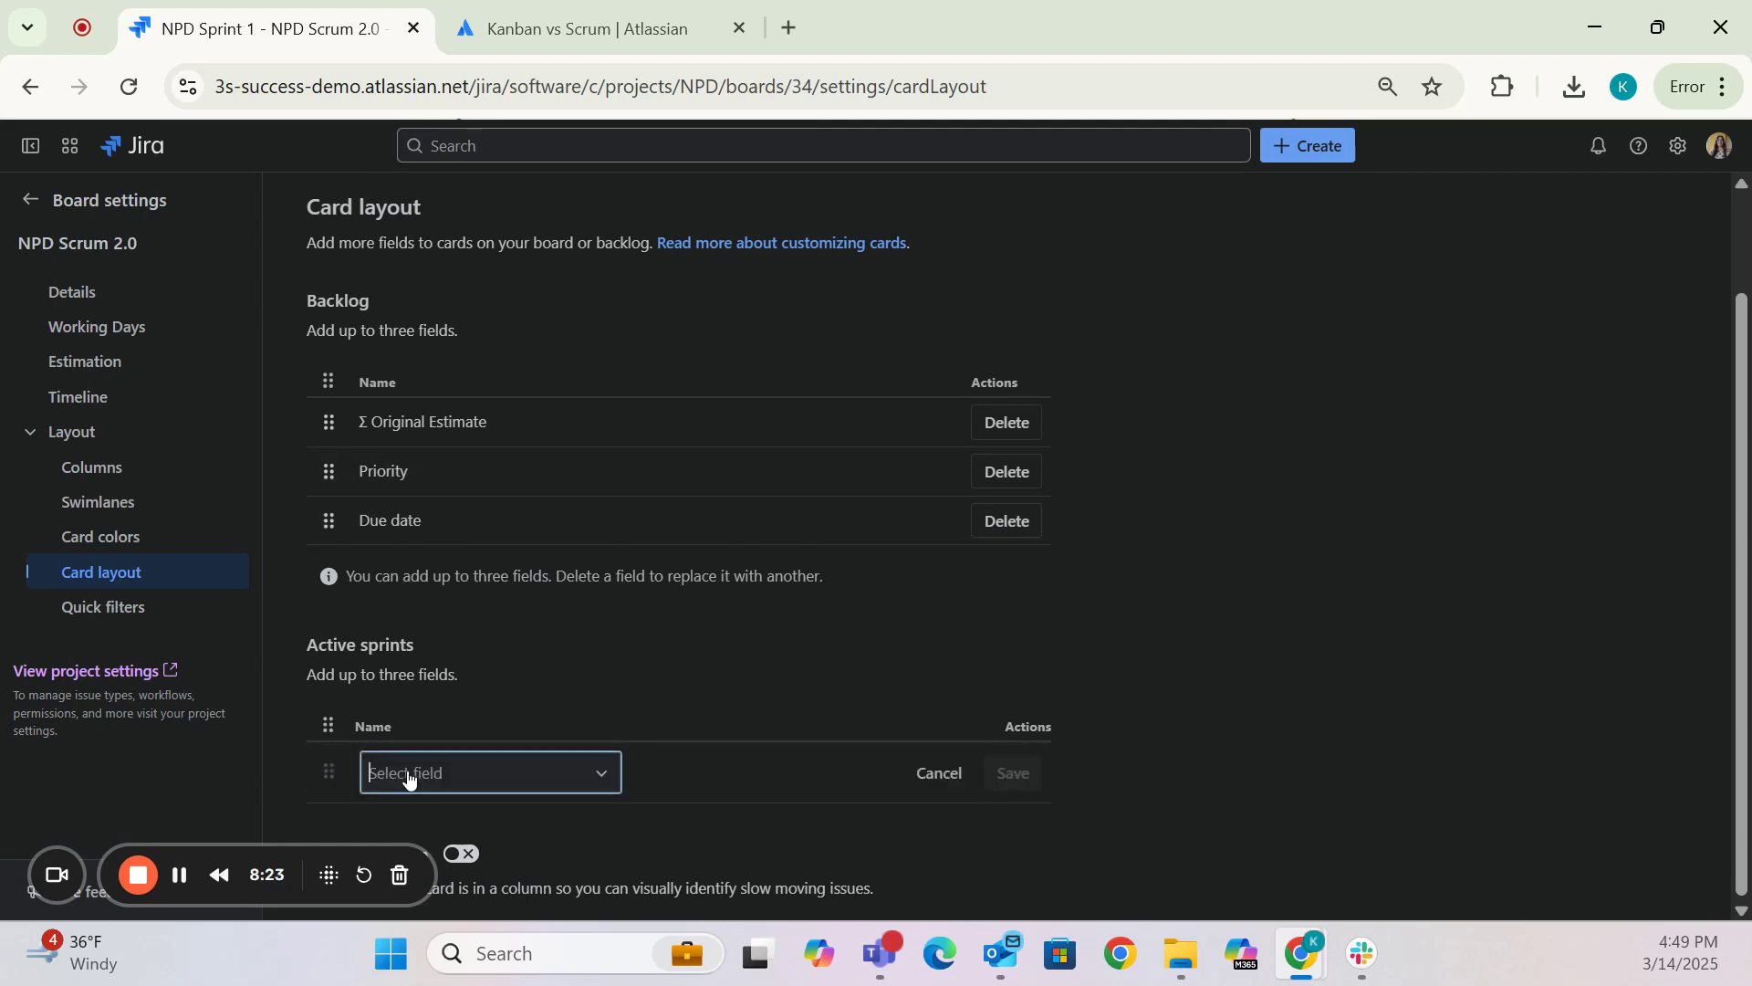
{"action": "type", "text": "orig"}
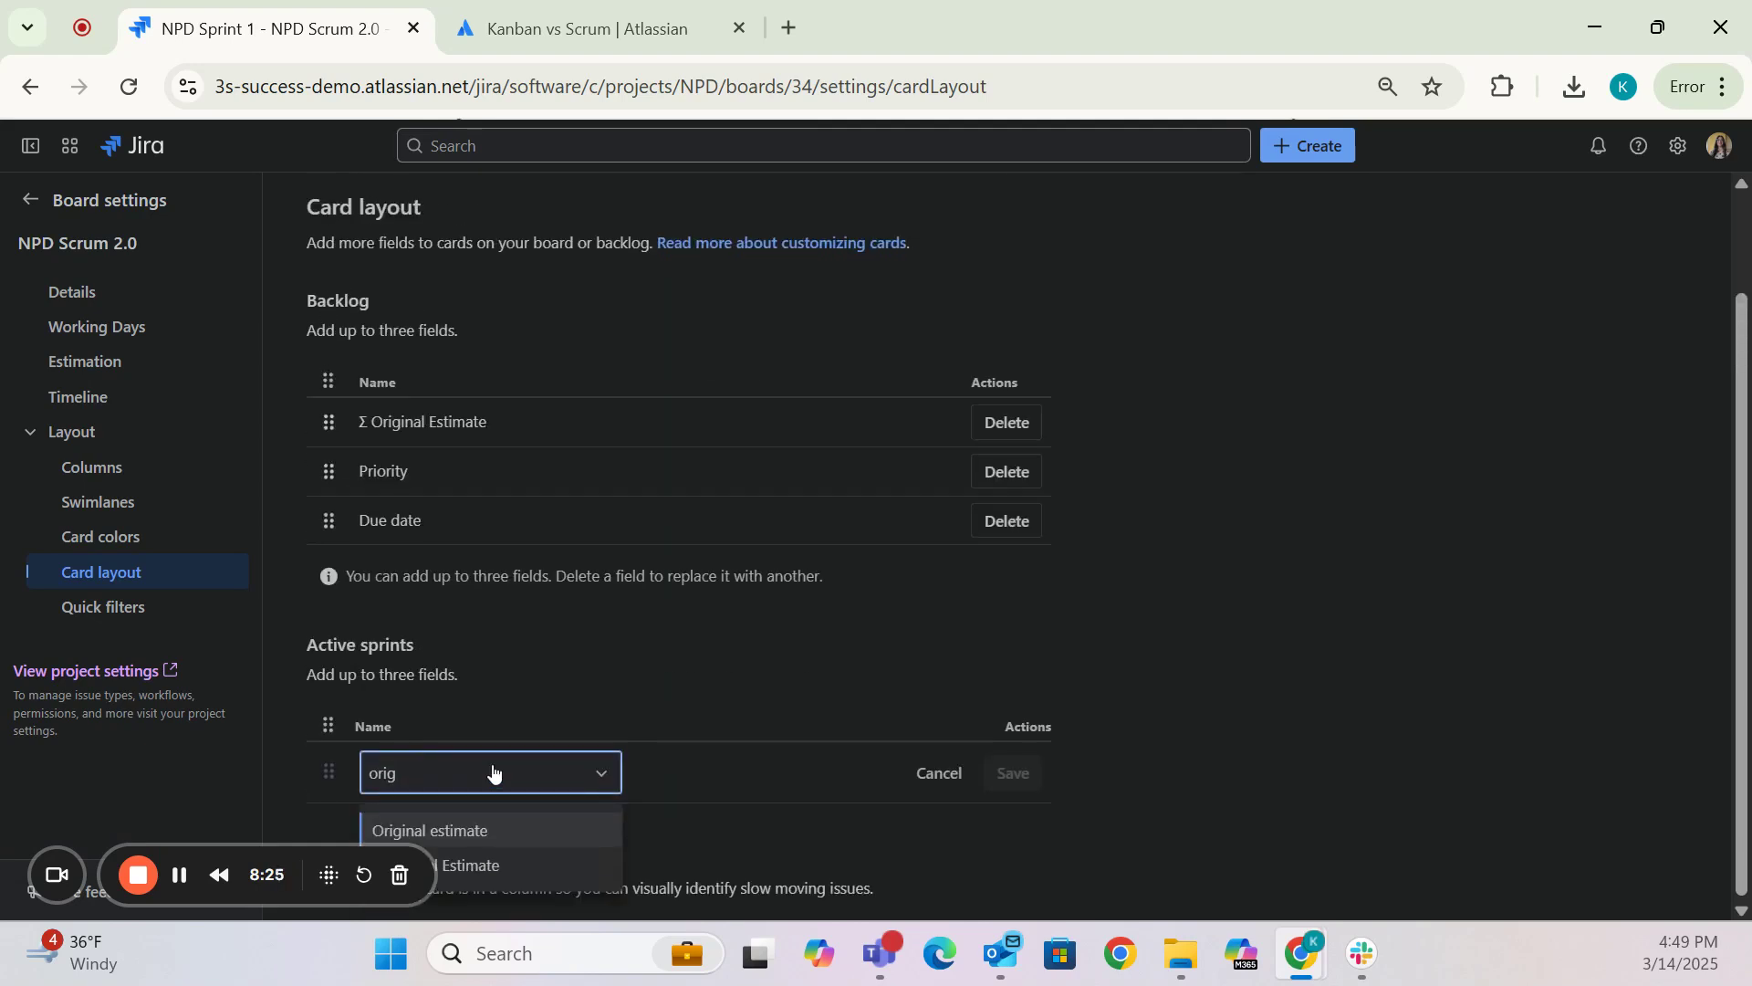
{"action": "left_click", "coordinate": [524, 860]}
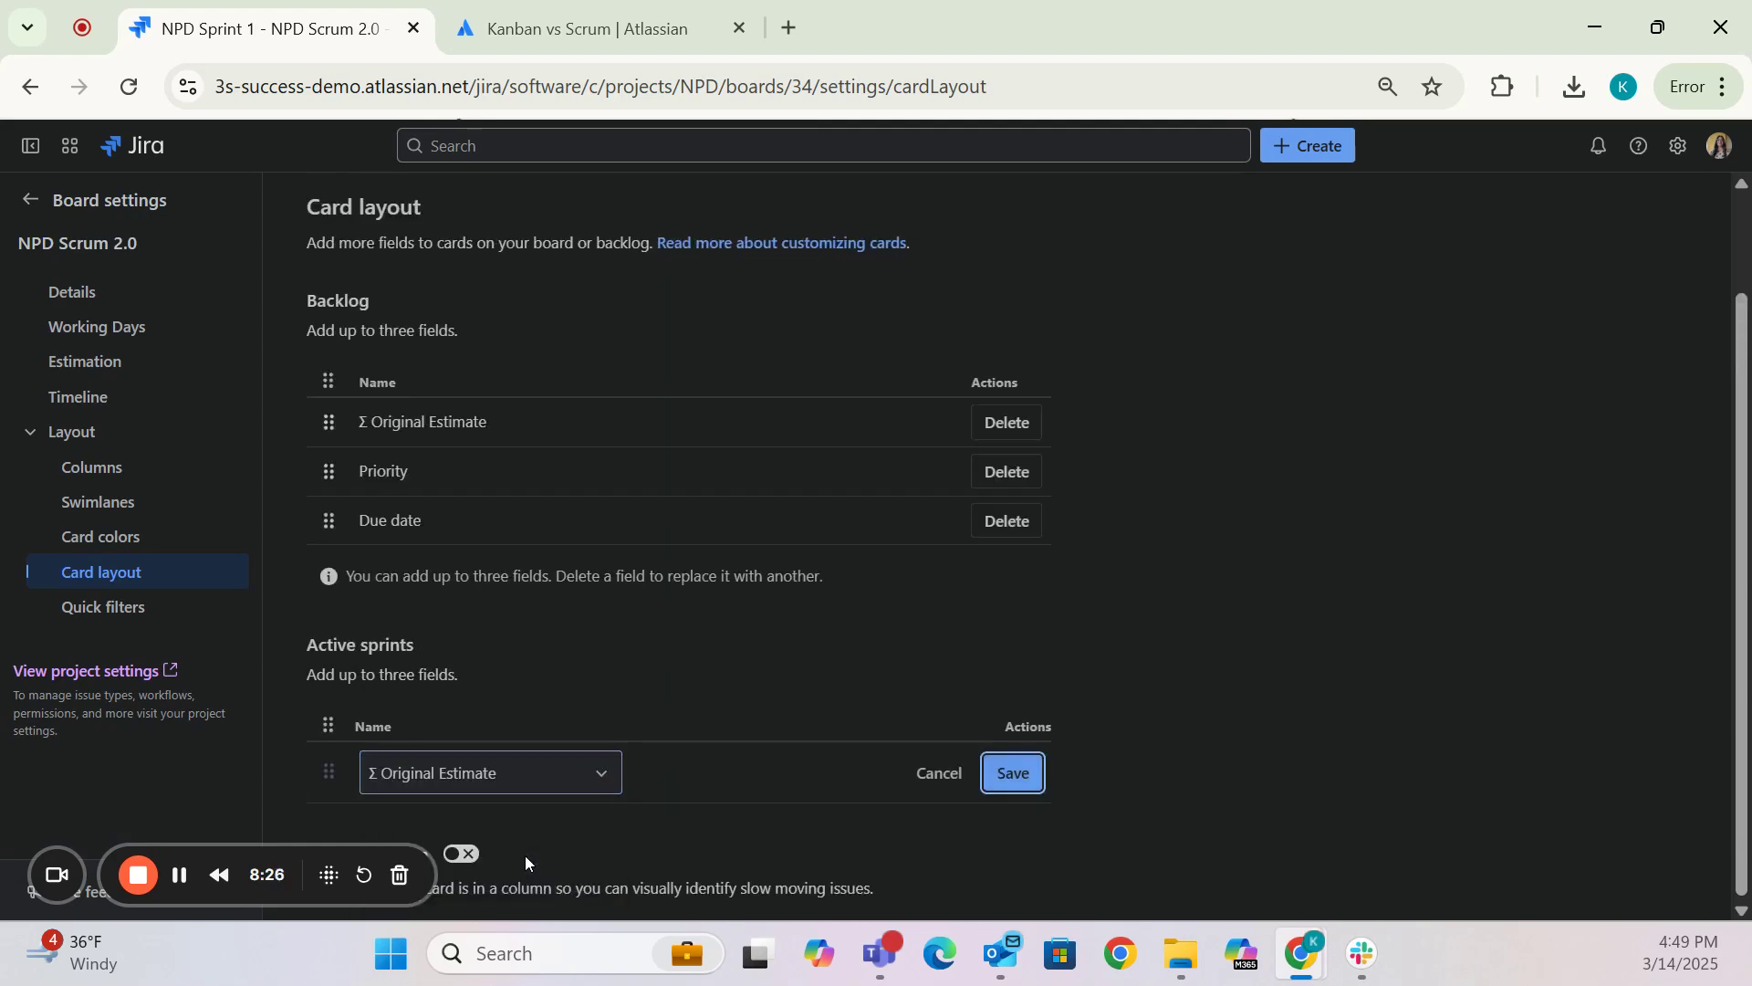
{"action": "left_click", "coordinate": [1013, 773]}
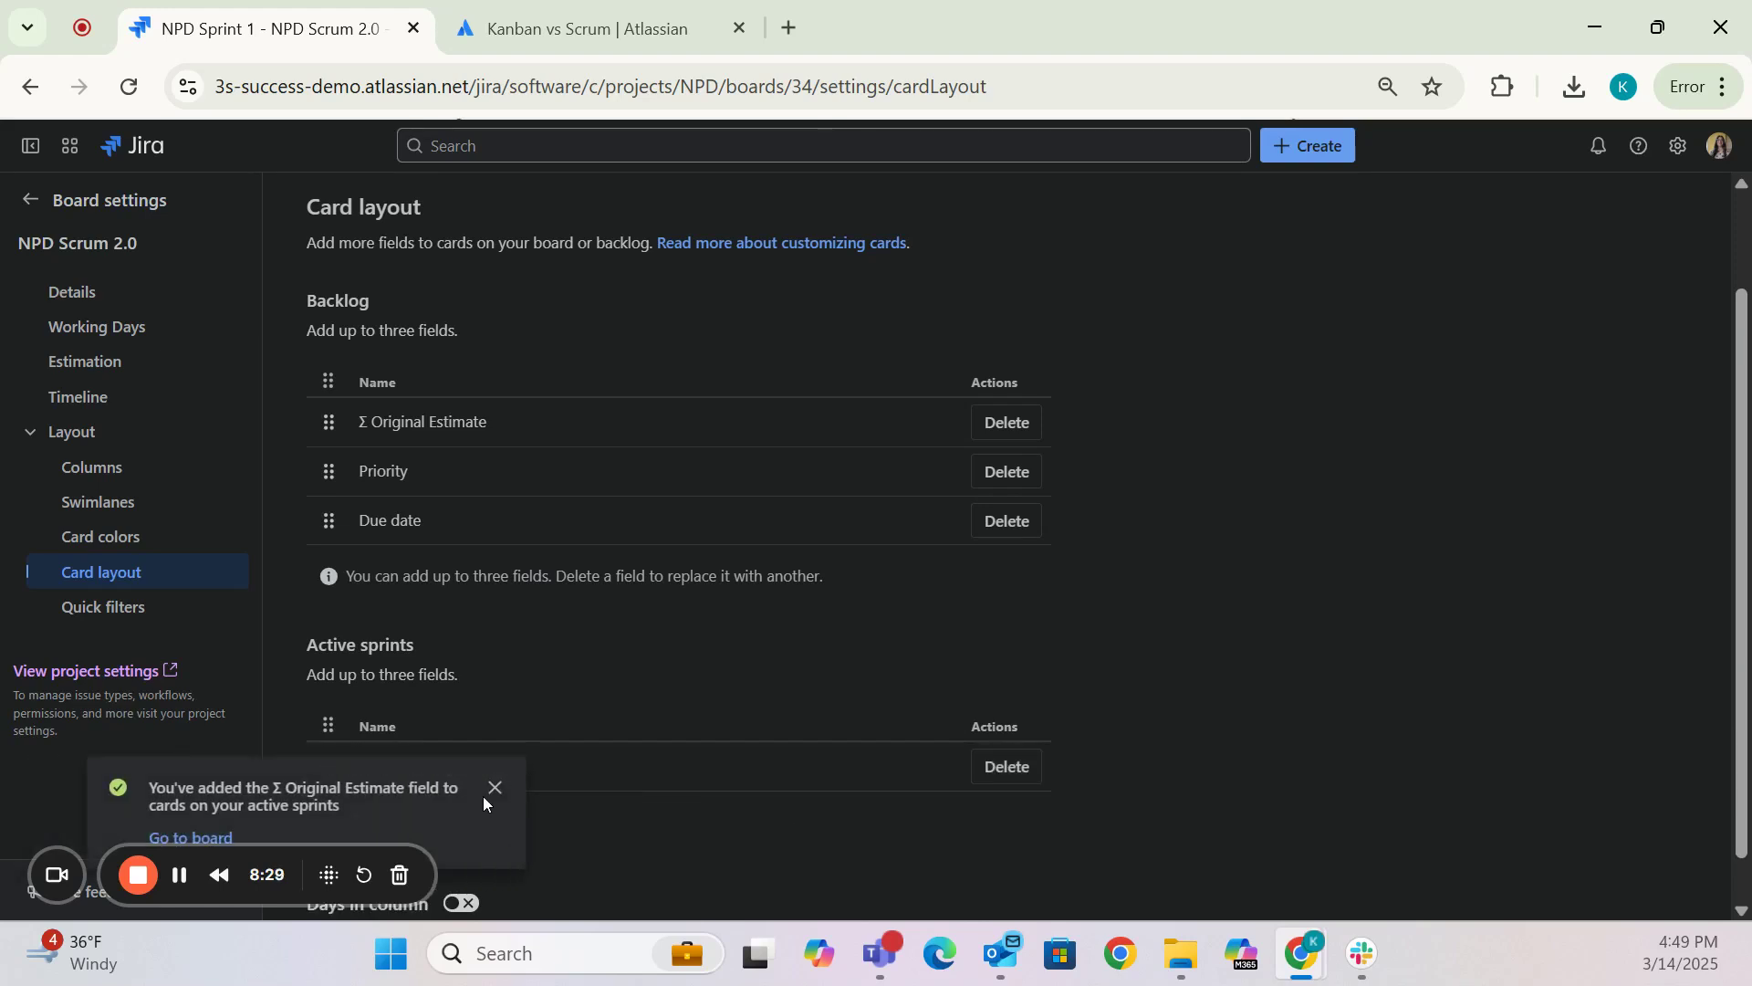
- Add the Priority field to the active sprints cards
{"action": "left_click", "coordinate": [493, 788]}
{"action": "left_click", "coordinate": [422, 830]}
{"action": "type", "text": "o"}
{"action": "key", "text": "BackSpace"}
{"action": "type", "text": "pri"}
{"action": "left_click", "coordinate": [414, 819]}
{"action": "left_click", "coordinate": [1013, 770]}
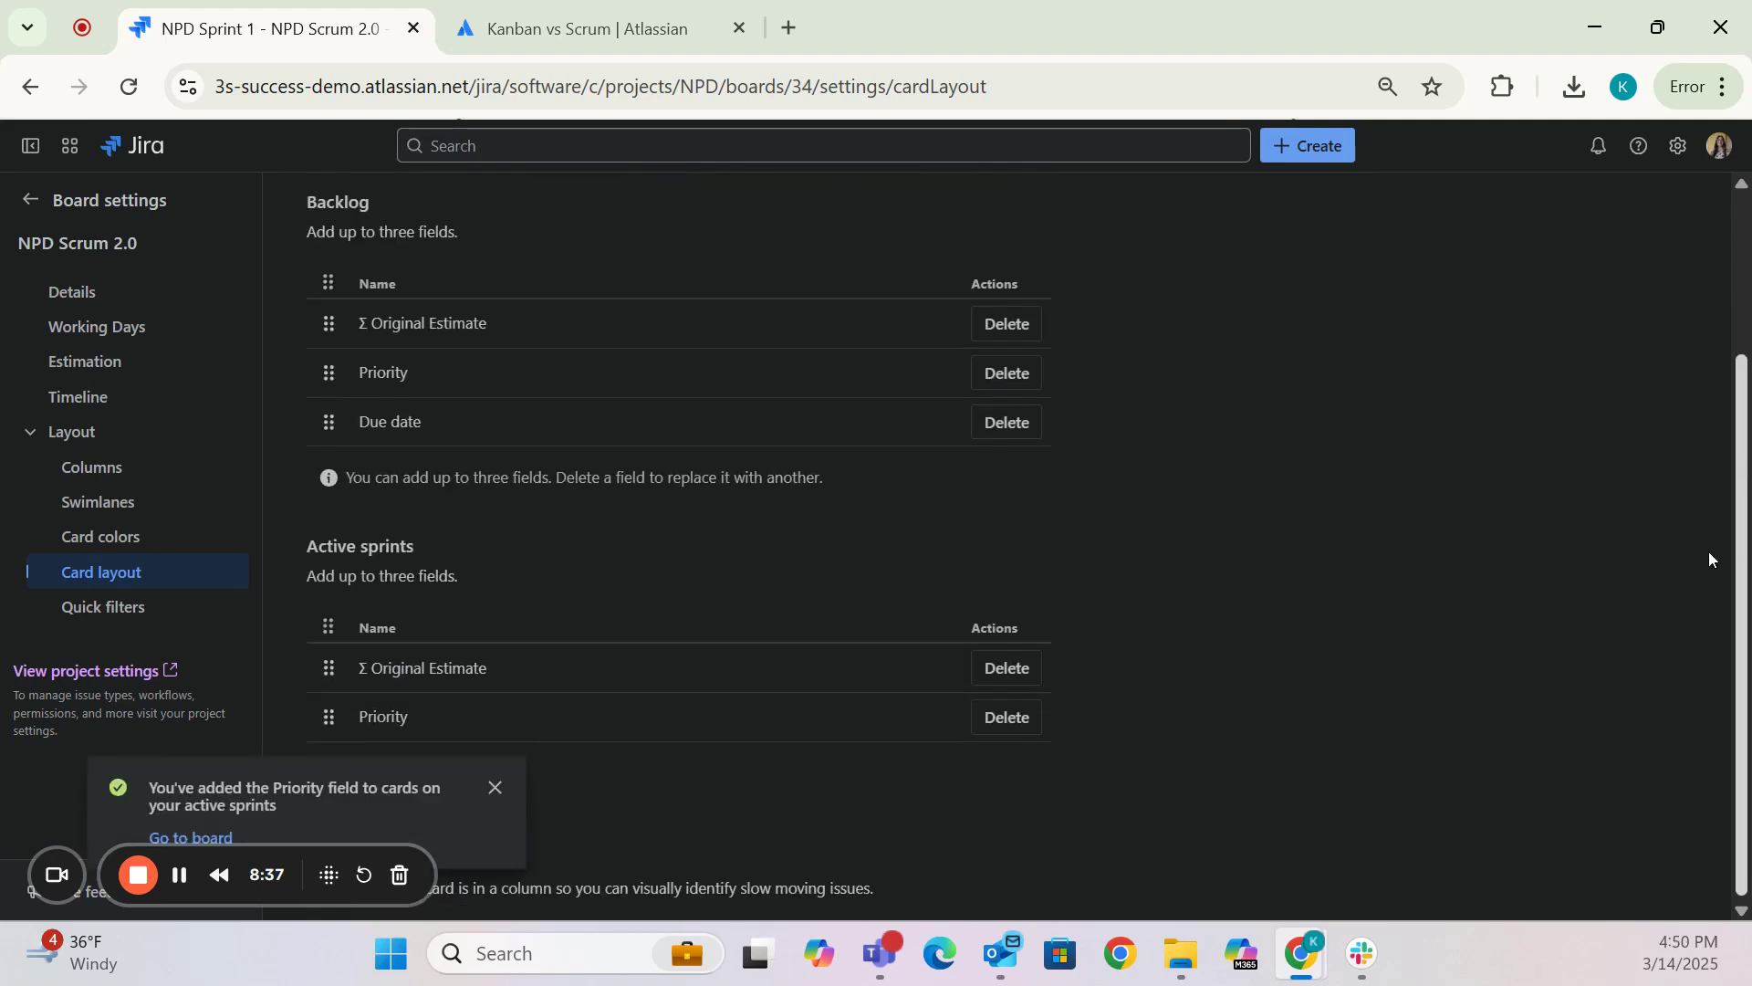
- Add the Due date field to the active sprints cards
{"action": "left_click", "coordinate": [496, 787]}
{"action": "left_click", "coordinate": [438, 773]}
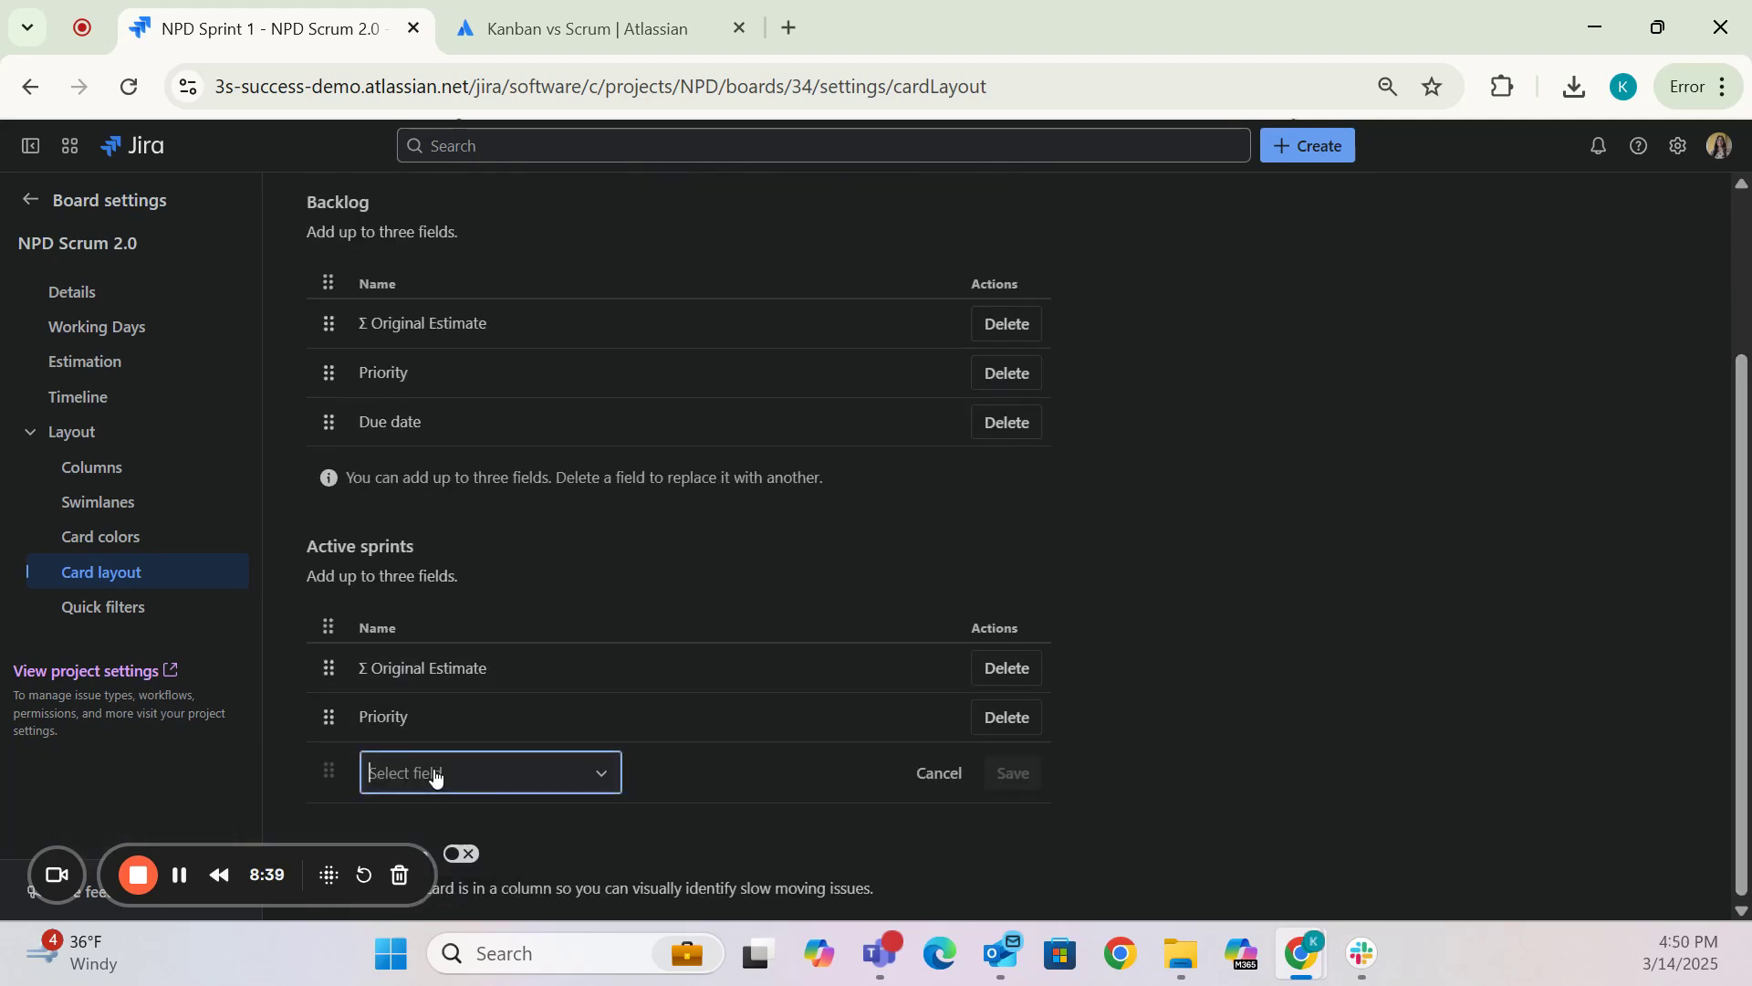
{"action": "type", "text": "Due date"}
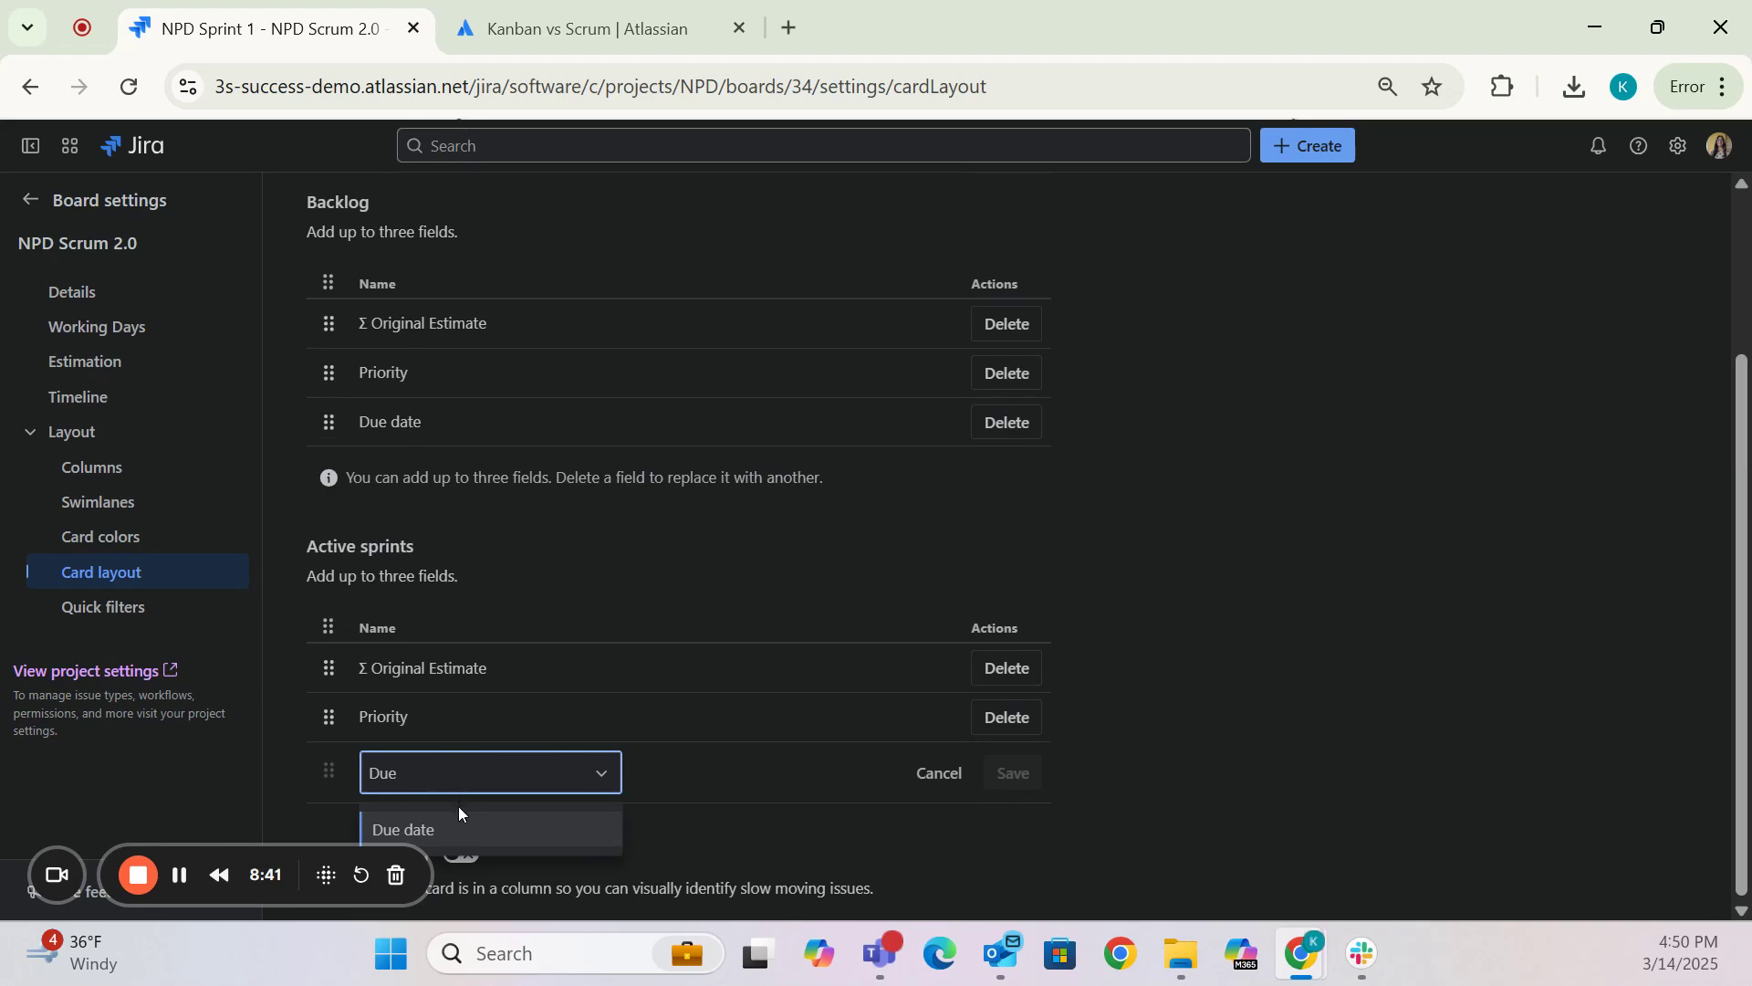
{"action": "left_click", "coordinate": [457, 826]}
{"action": "left_click", "coordinate": [999, 779]}
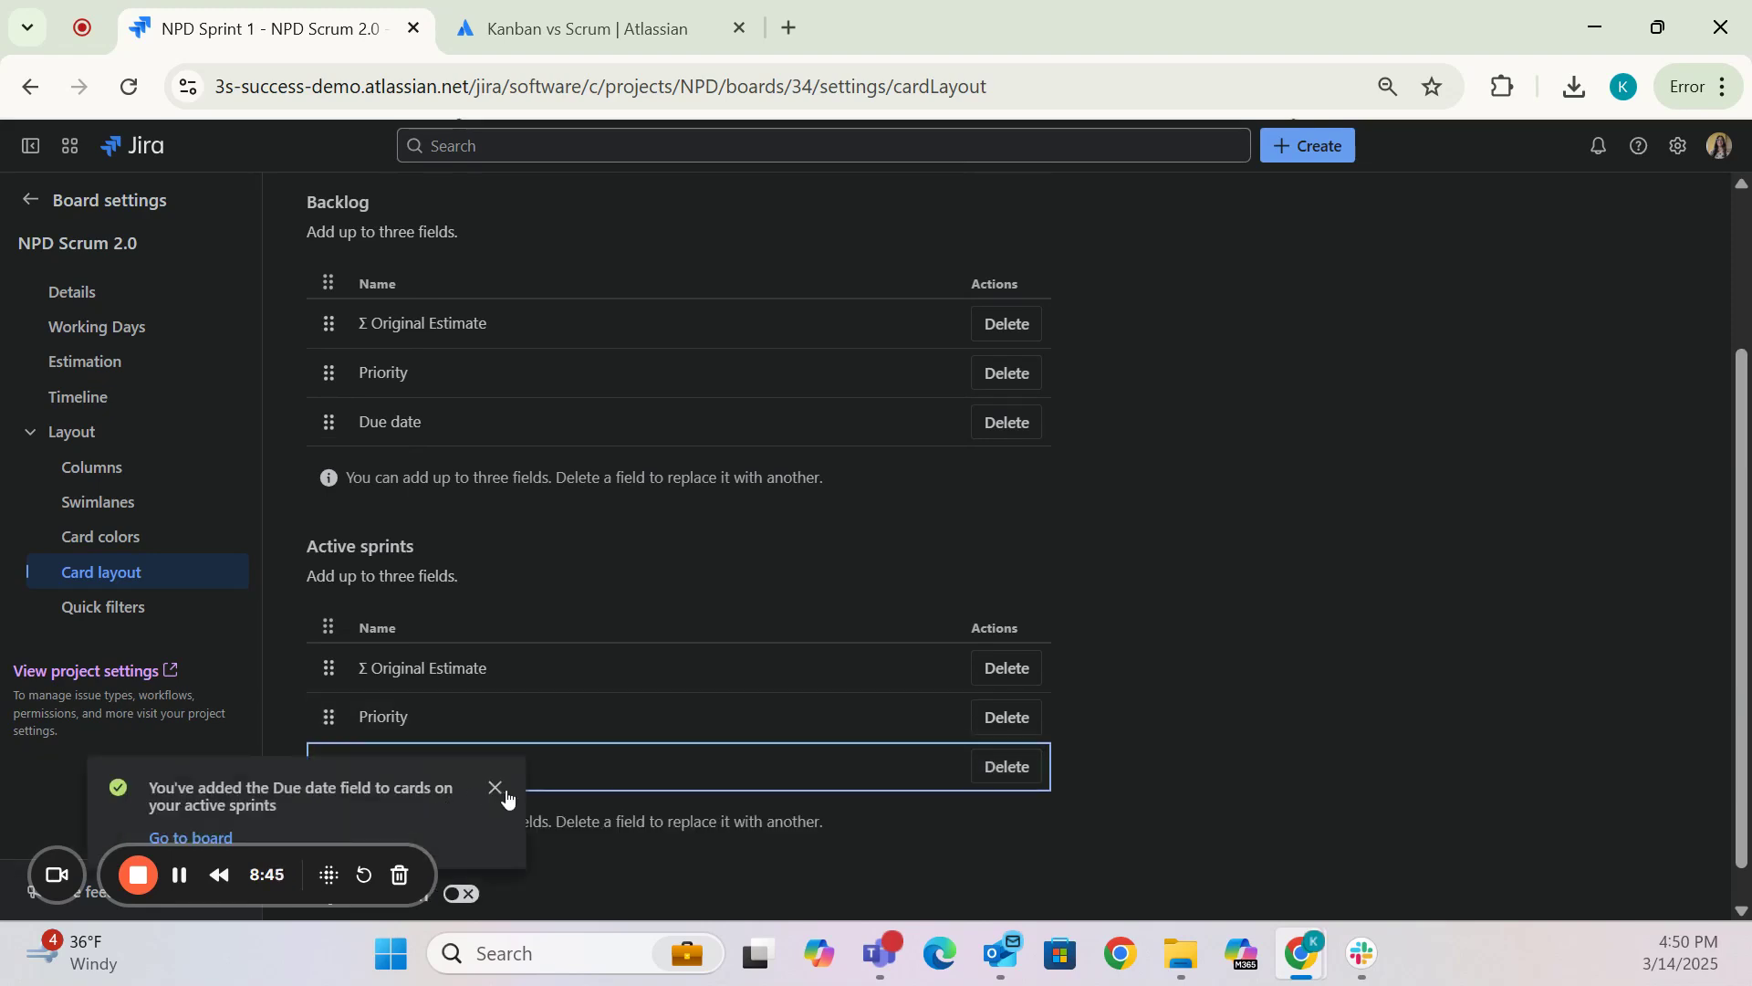
{"action": "left_click", "coordinate": [507, 792]}
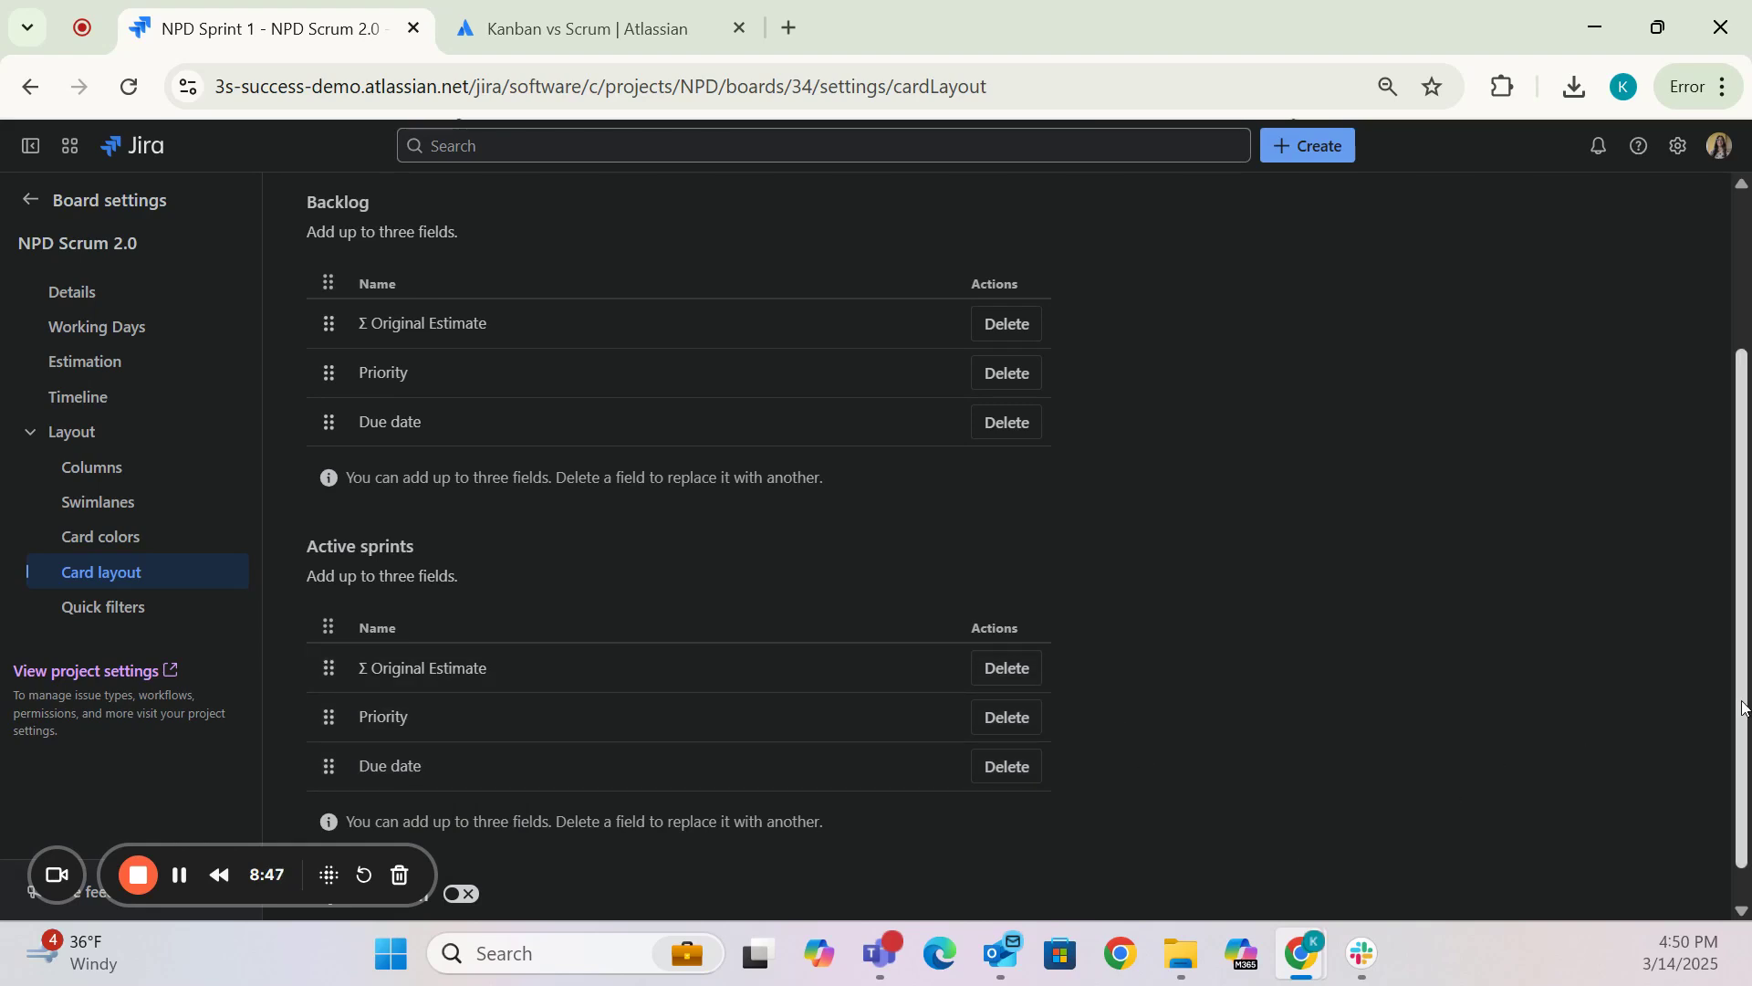
- Set the board's estimation method to Original time estimate
{"action": "left_click_drag", "start_coordinate": [1741, 735], "coordinate": [1742, 566]}
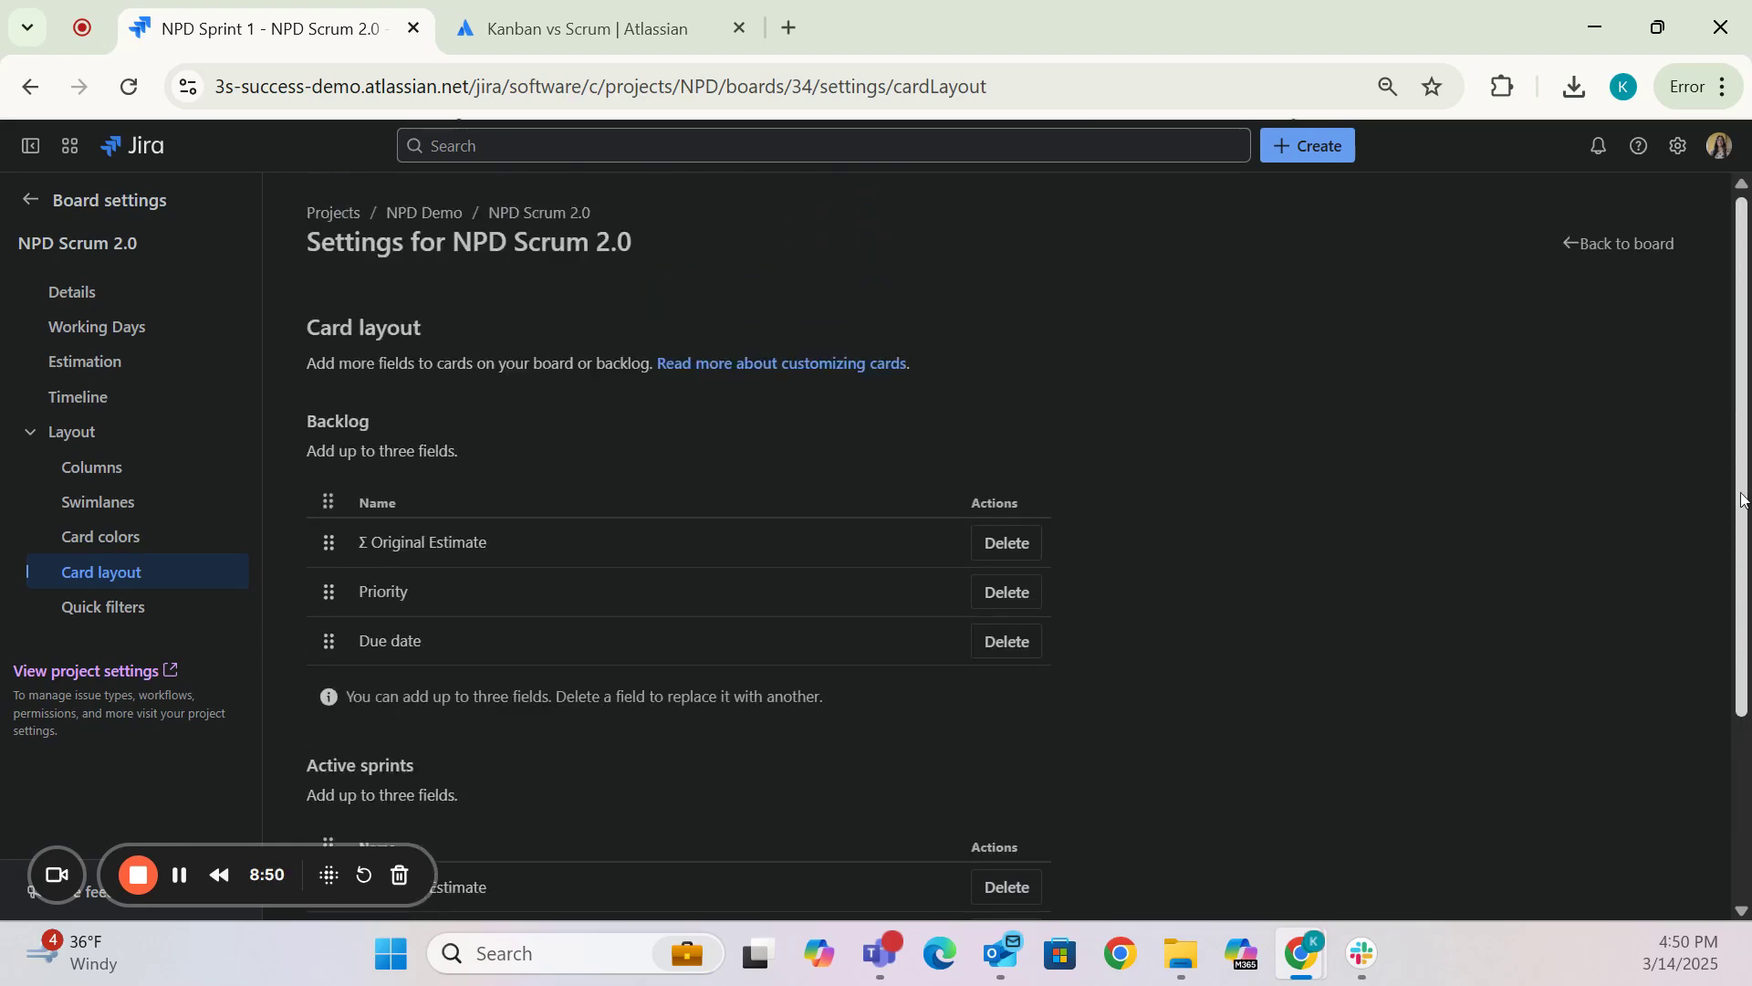
{"action": "left_click", "coordinate": [102, 369]}
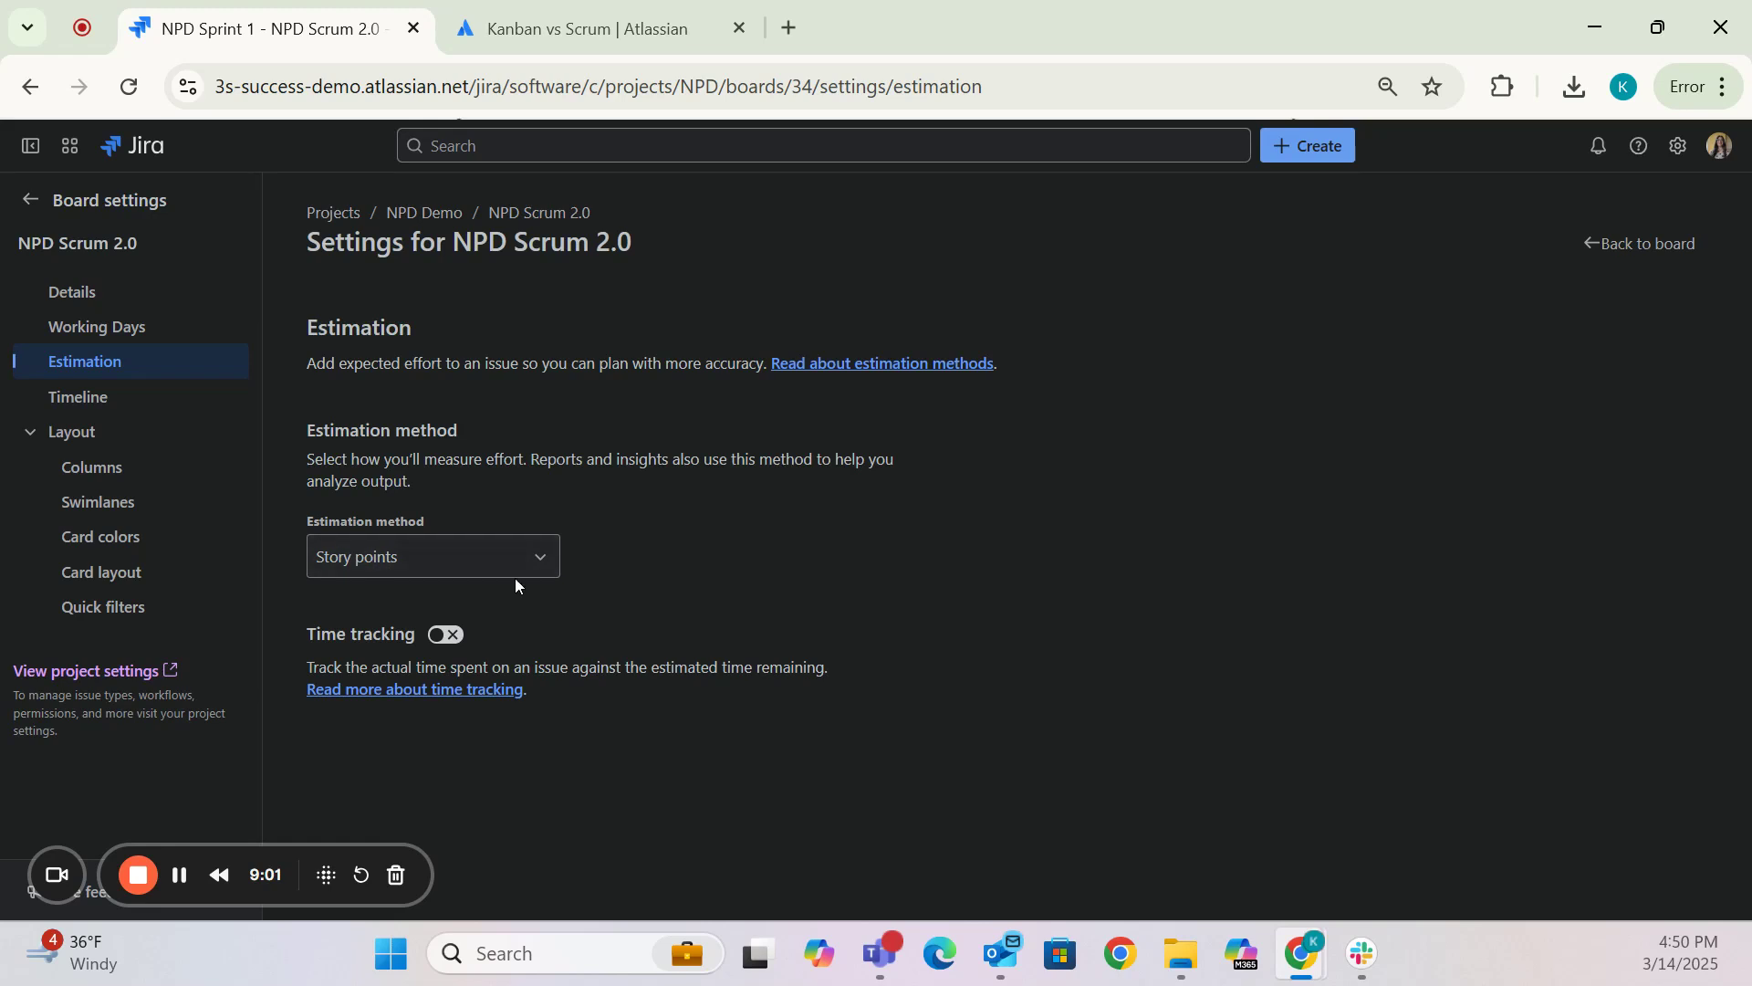
{"action": "left_click", "coordinate": [538, 577]}
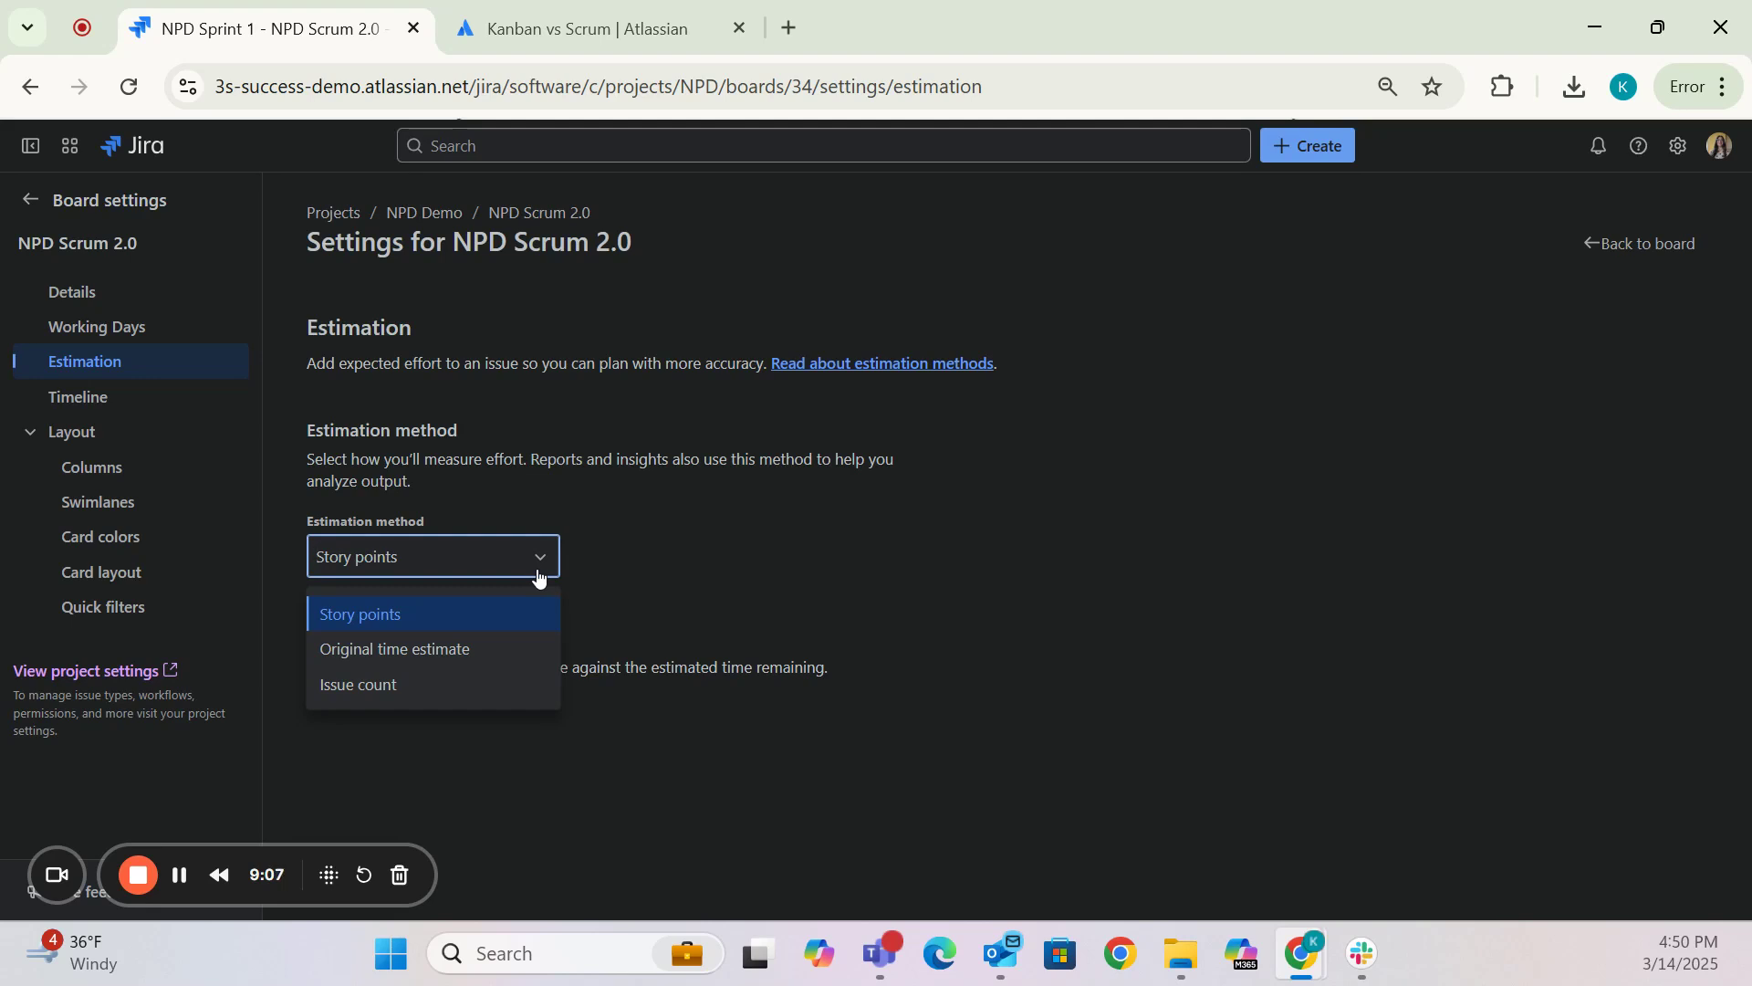
{"action": "left_click", "coordinate": [479, 656]}
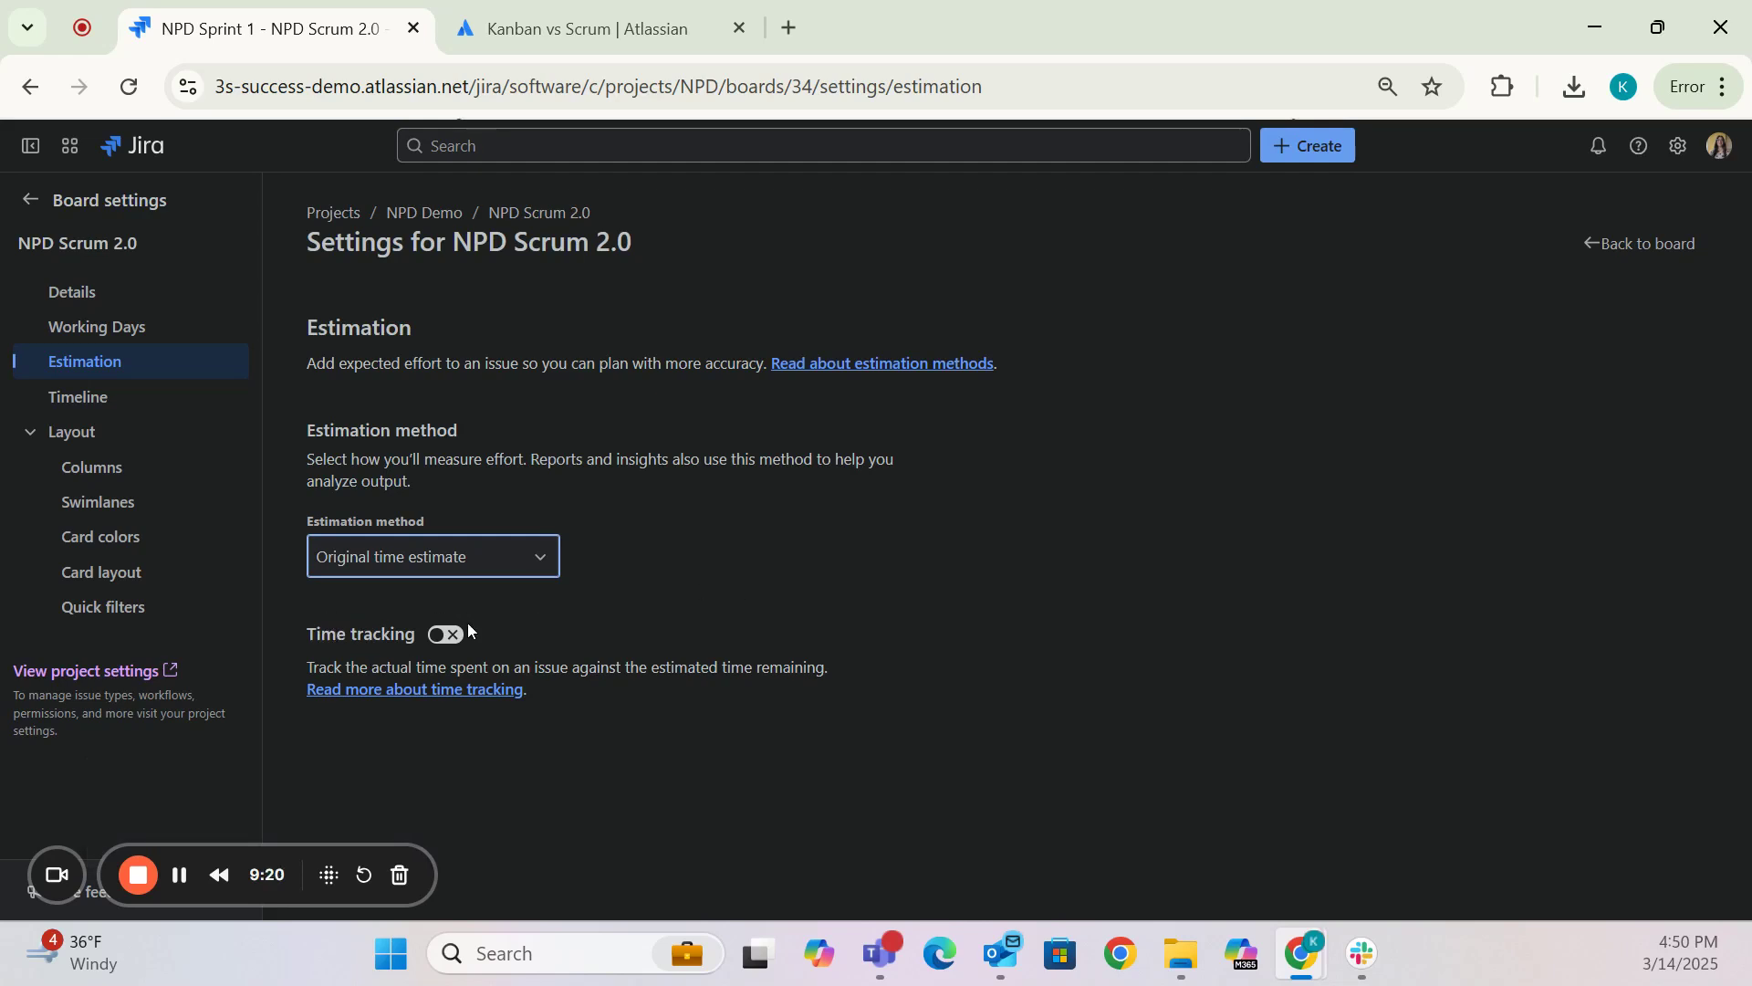
{"action": "left_click", "coordinate": [459, 646]}
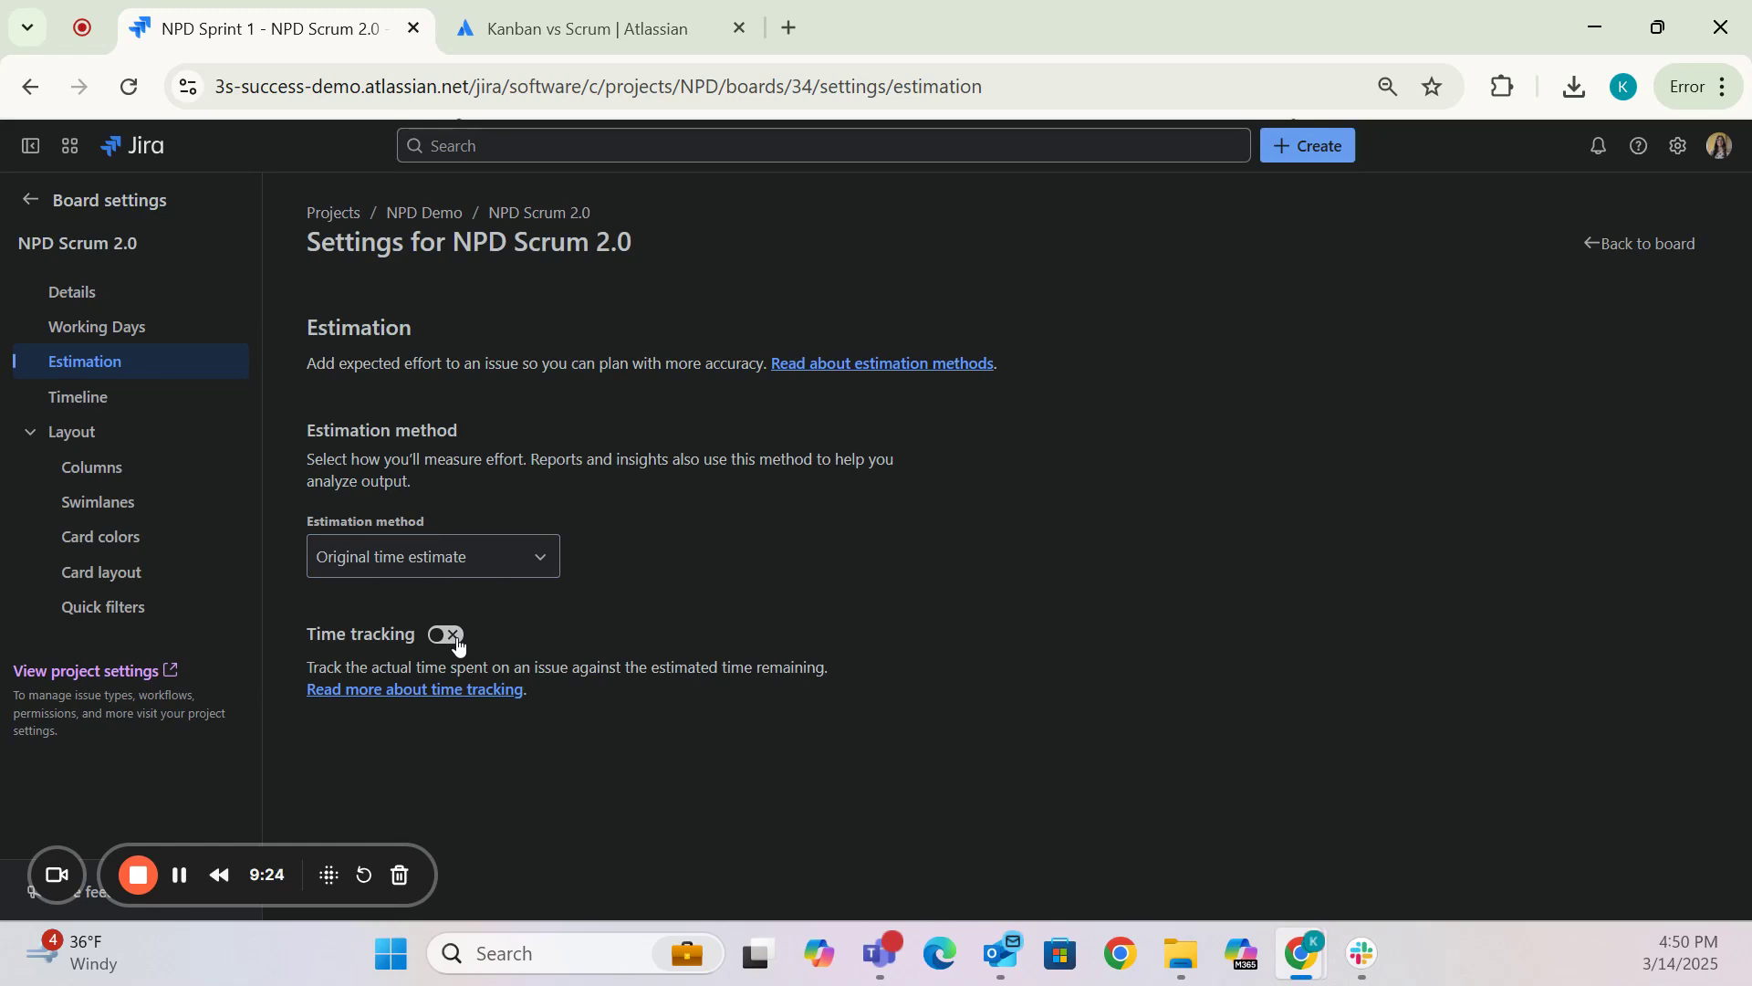
{"action": "left_click", "coordinate": [457, 645]}
- Set the board's timeline to schedule by start and due dates, and return to the board
{"action": "left_click", "coordinate": [125, 408]}
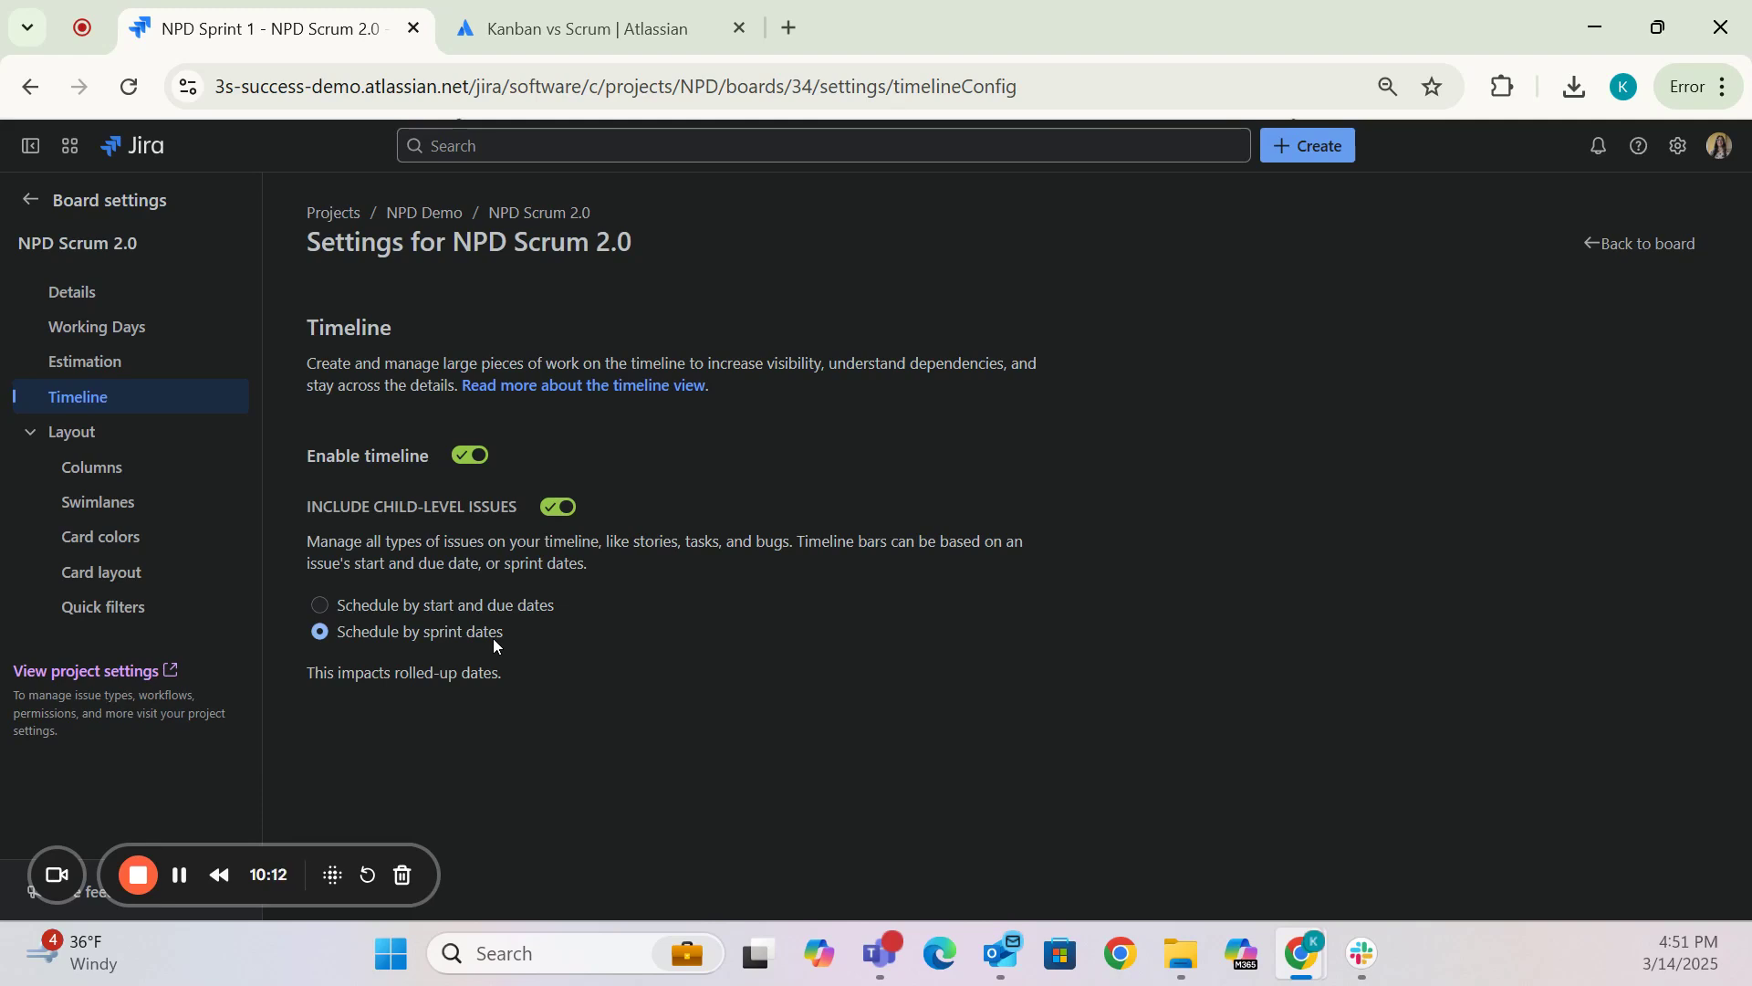
{"action": "key", "text": "Up"}
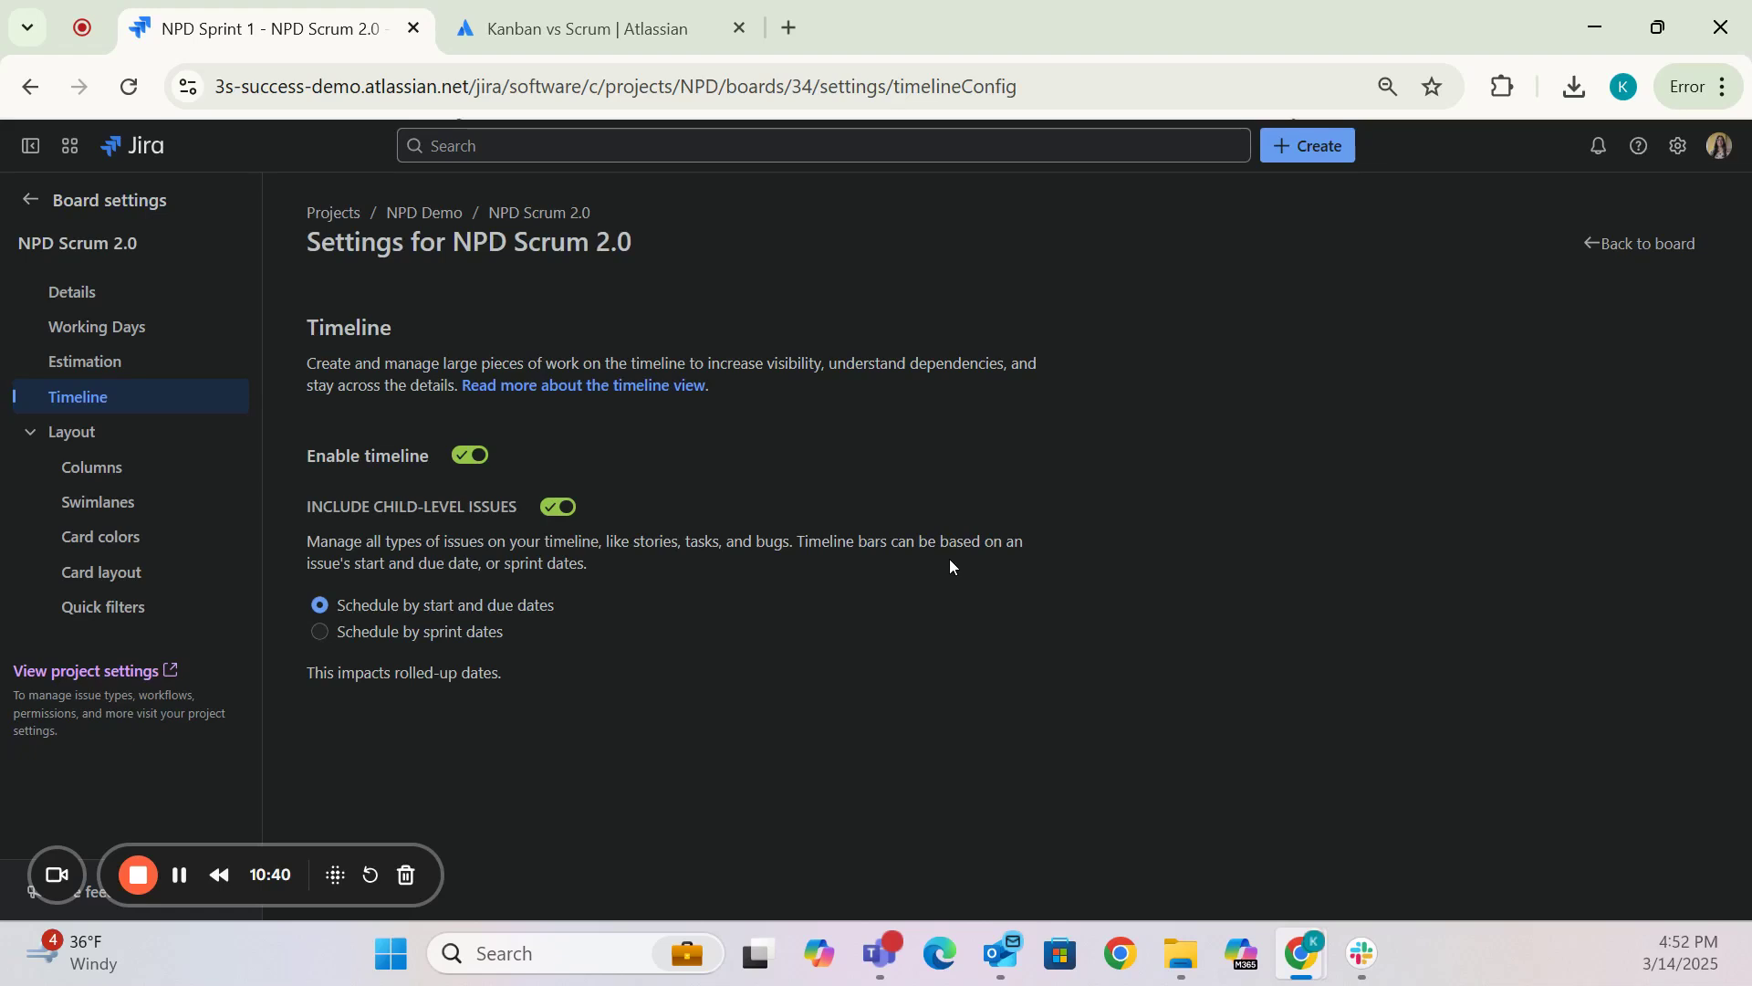
{"action": "left_click", "coordinate": [1600, 256]}
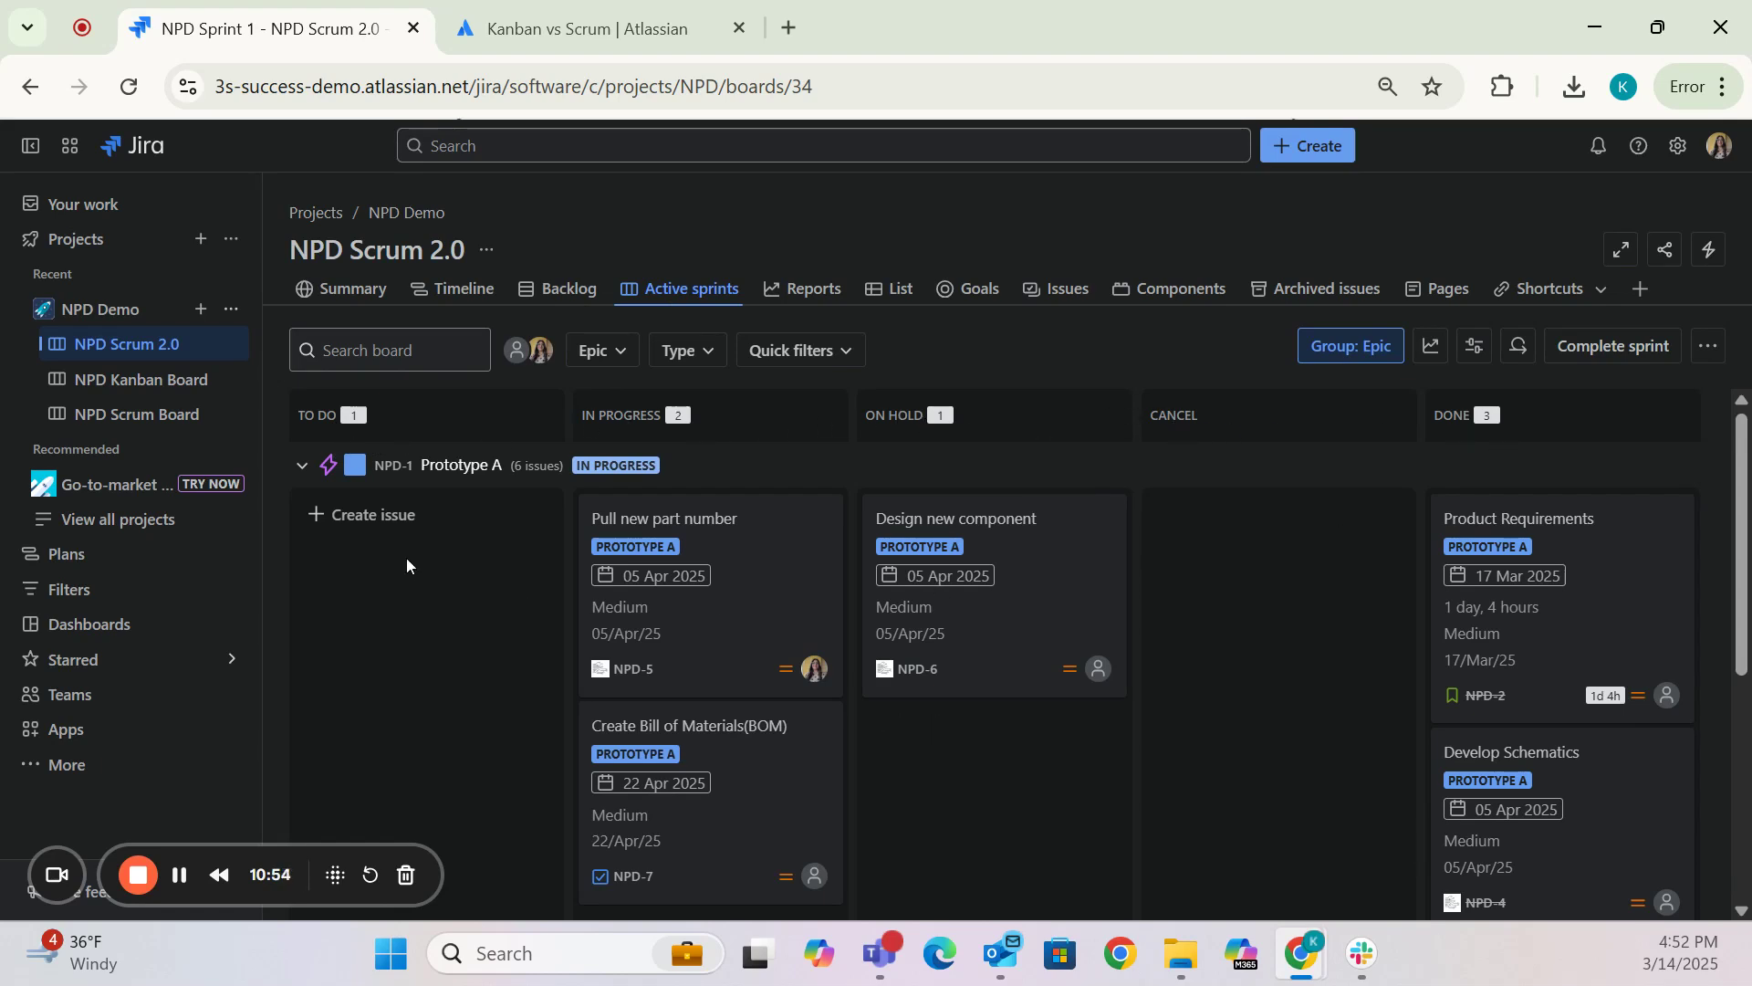
- Examine the Prototype A swimlane, the backlog's card fields and the active sprints view of the NPD Scrum 2.0 board
{"action": "left_click", "coordinate": [303, 467]}
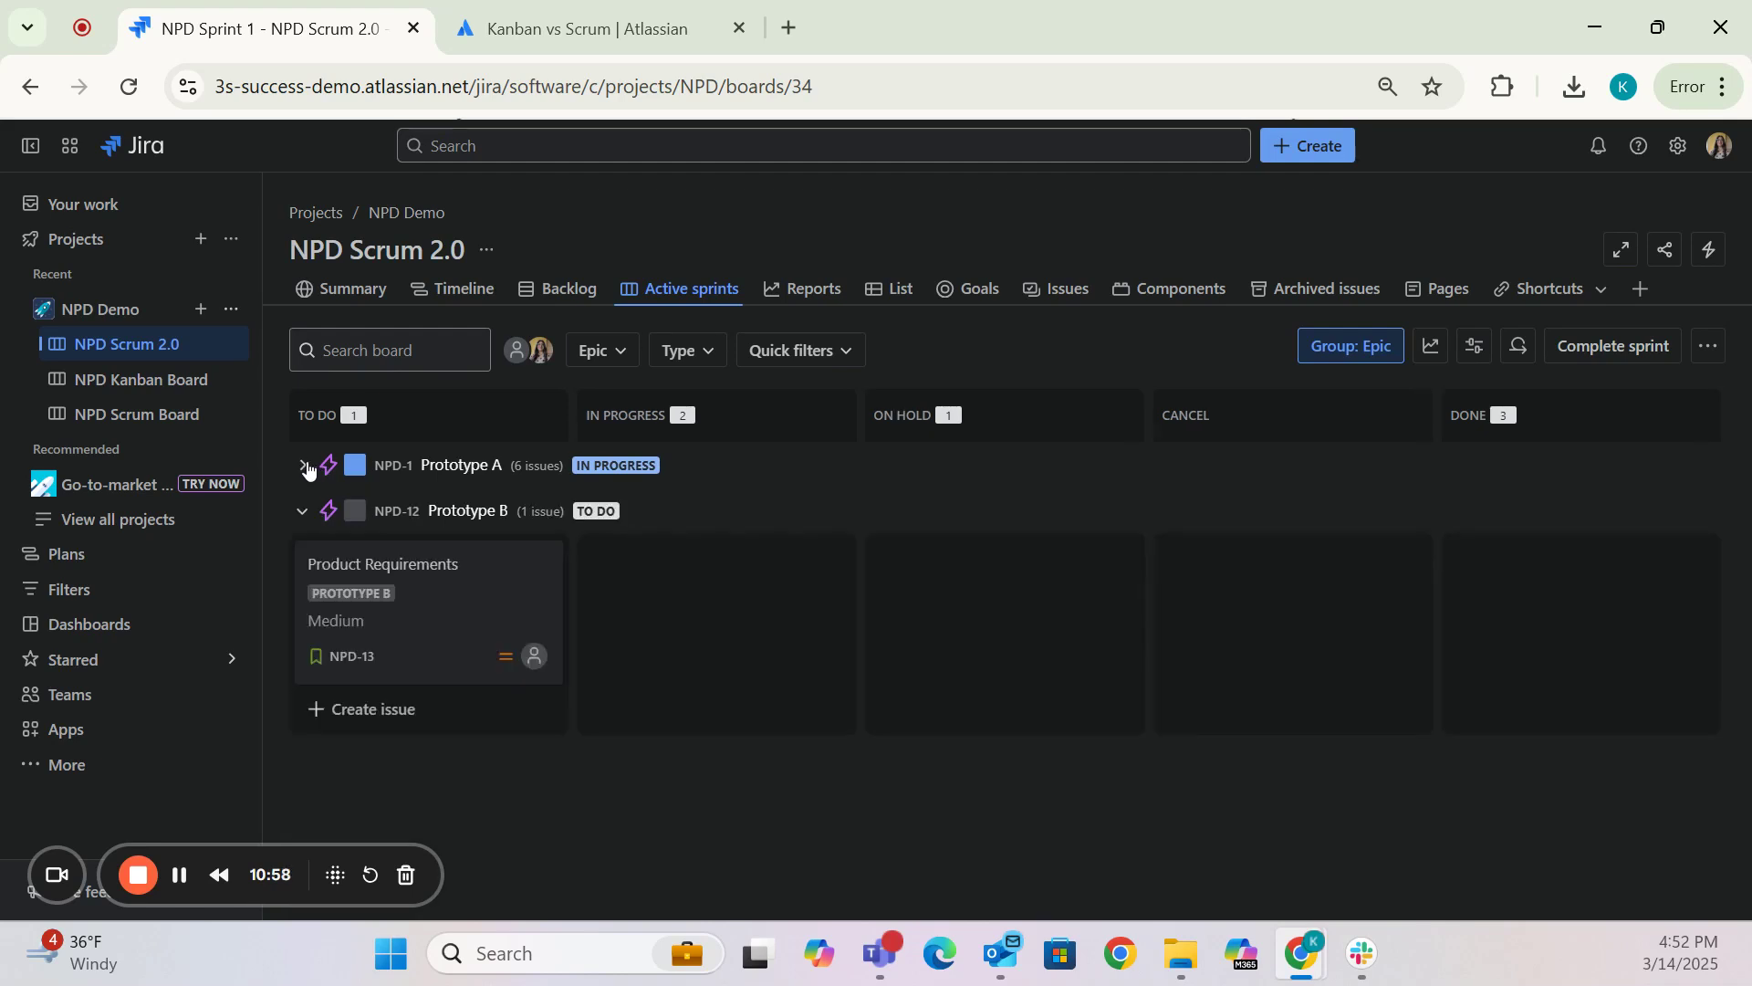
{"action": "left_click", "coordinate": [305, 467]}
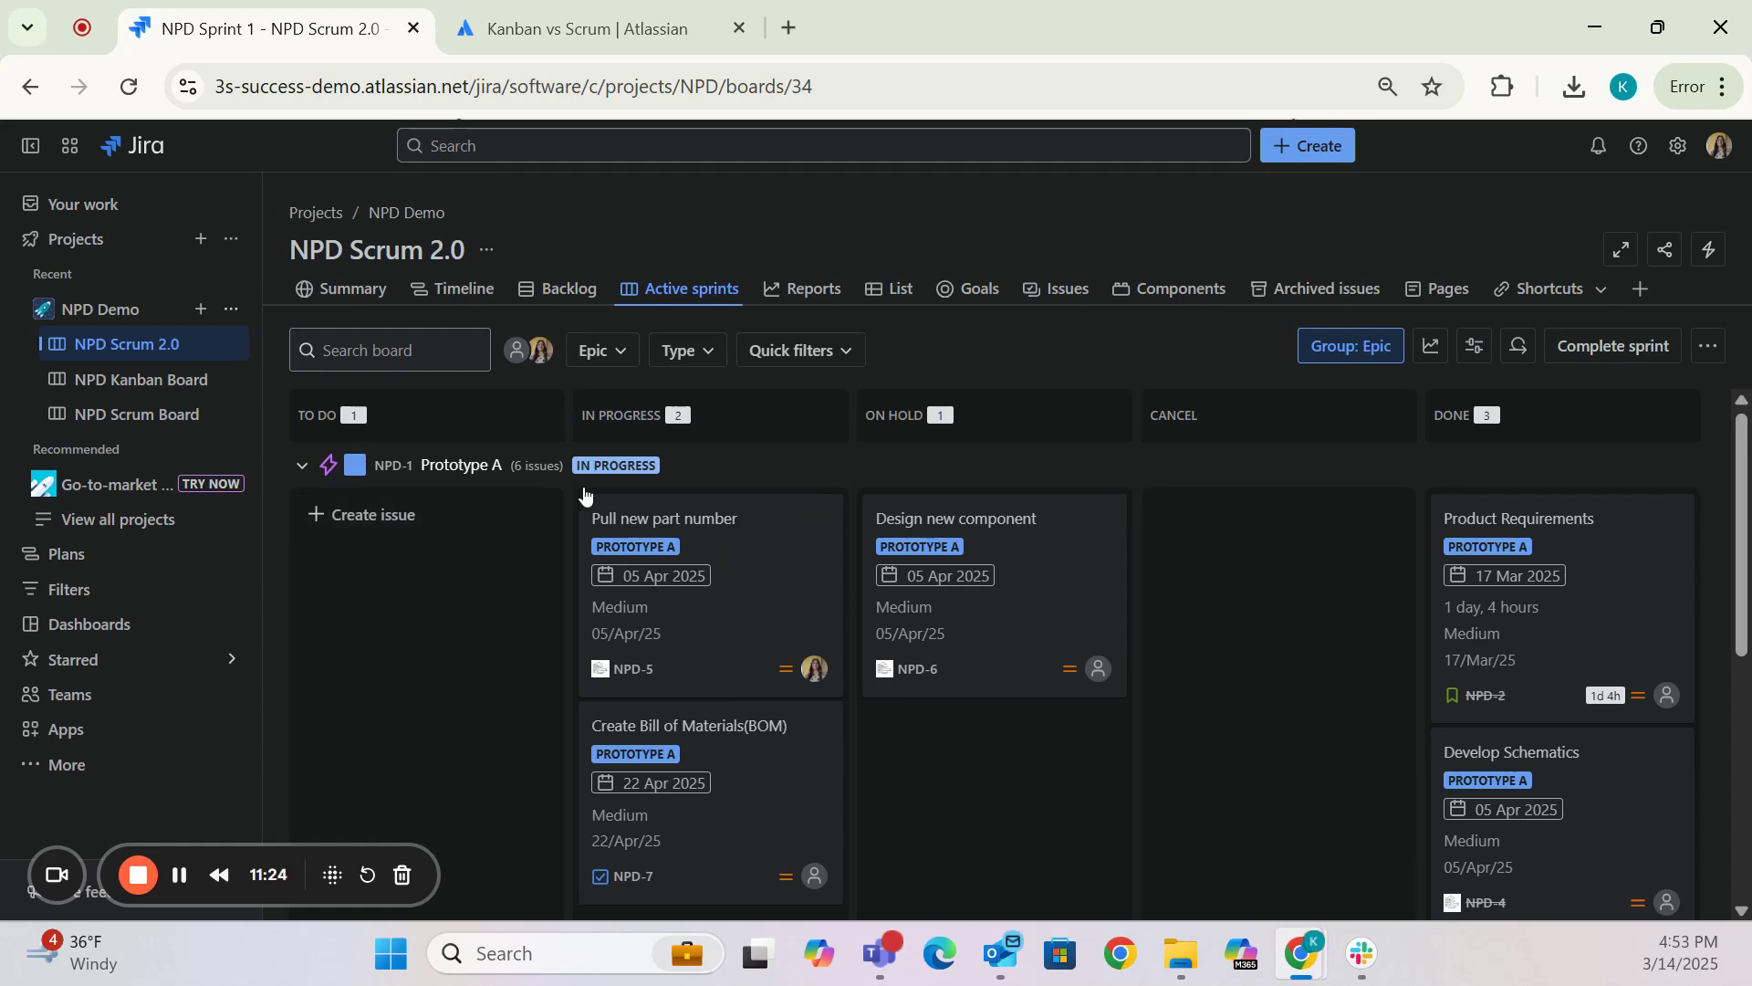
{"action": "left_click", "coordinate": [577, 290]}
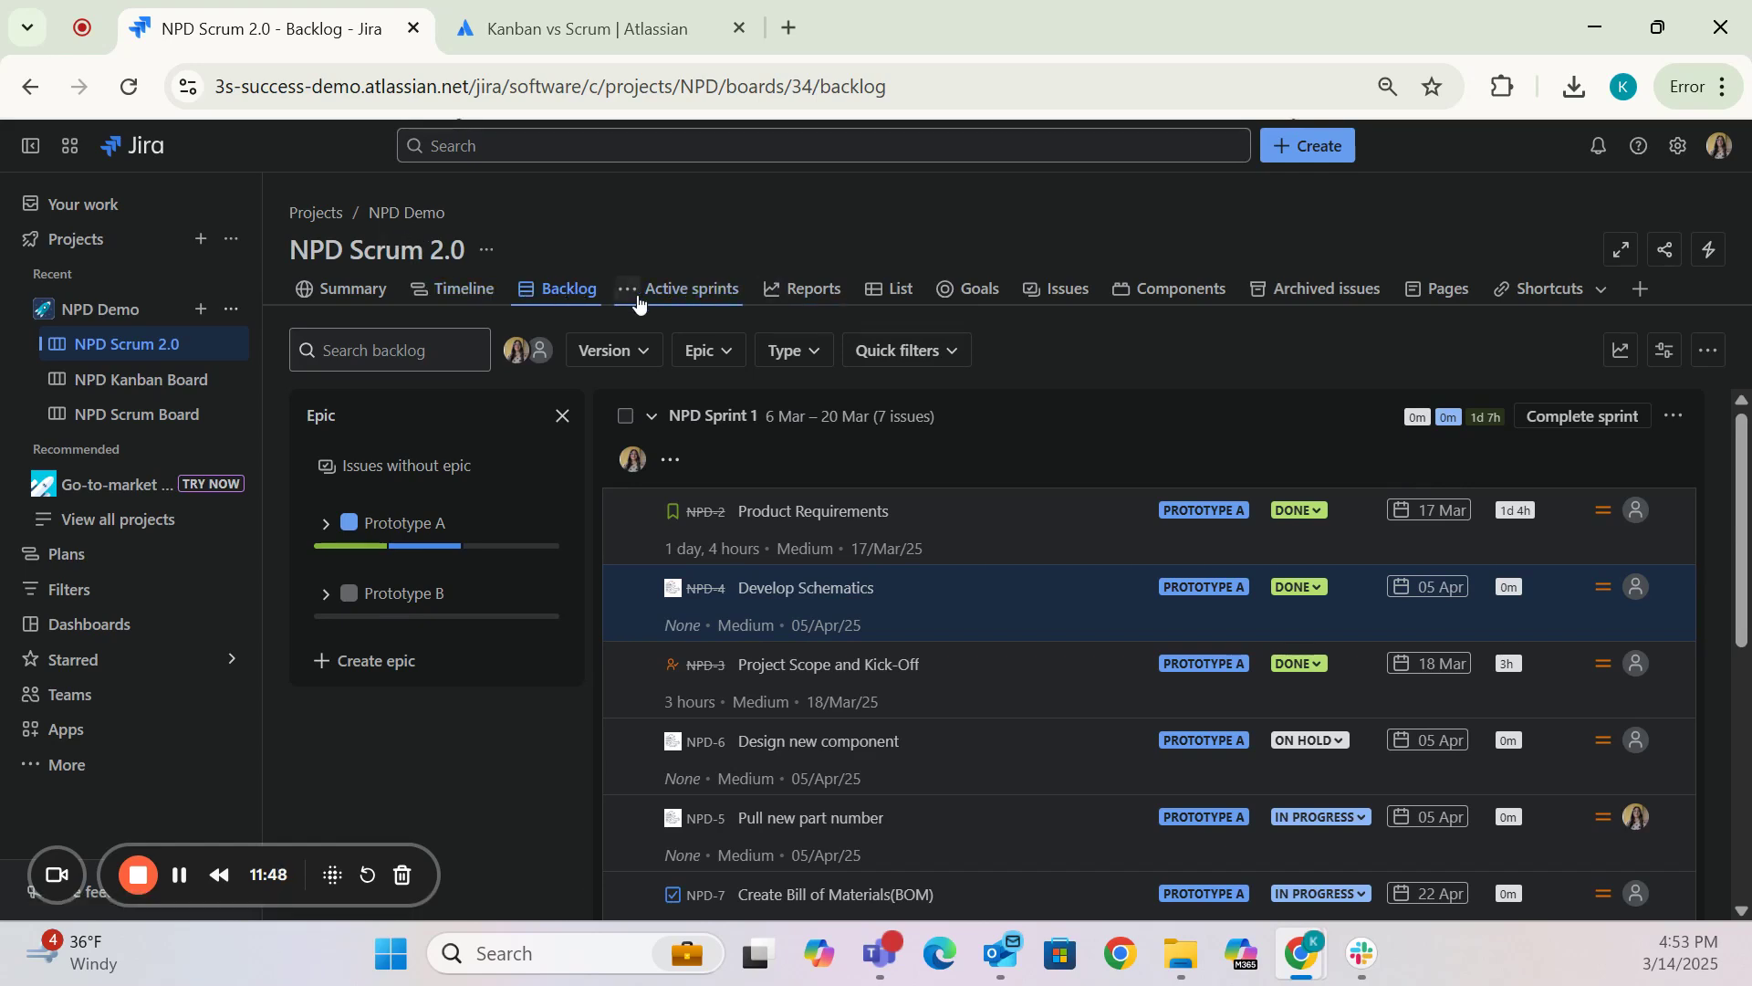
{"action": "left_click", "coordinate": [486, 251]}
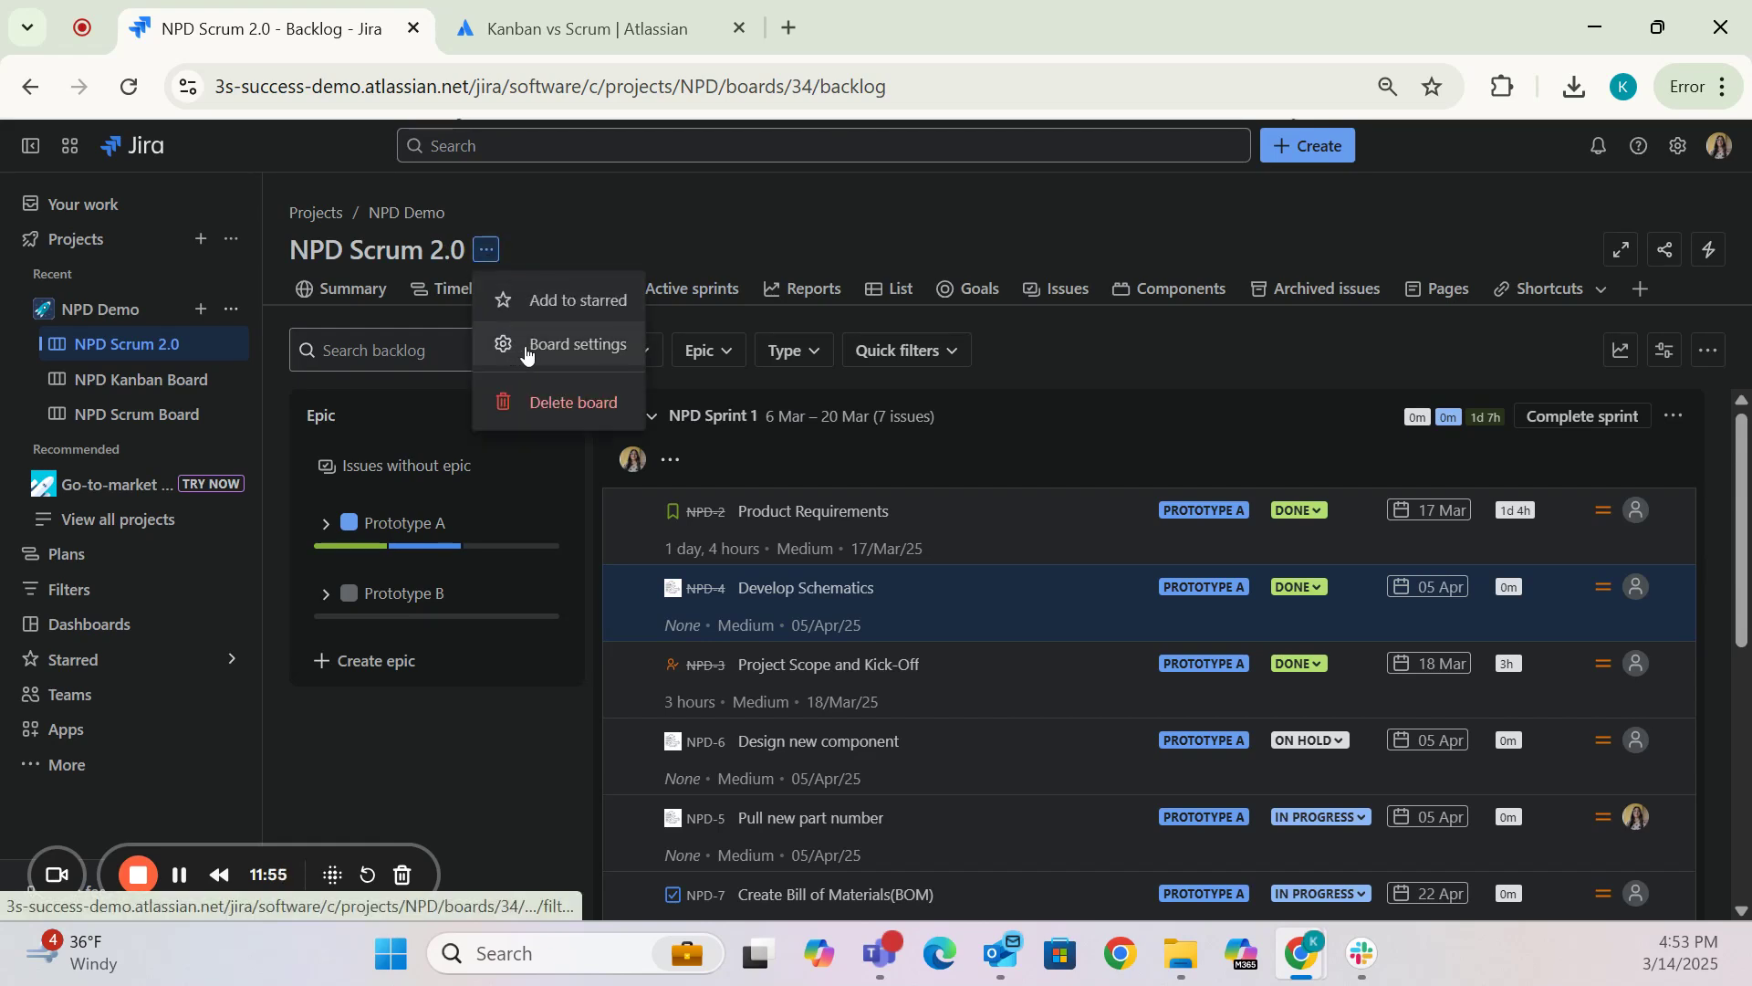
{"action": "left_click", "coordinate": [774, 233]}
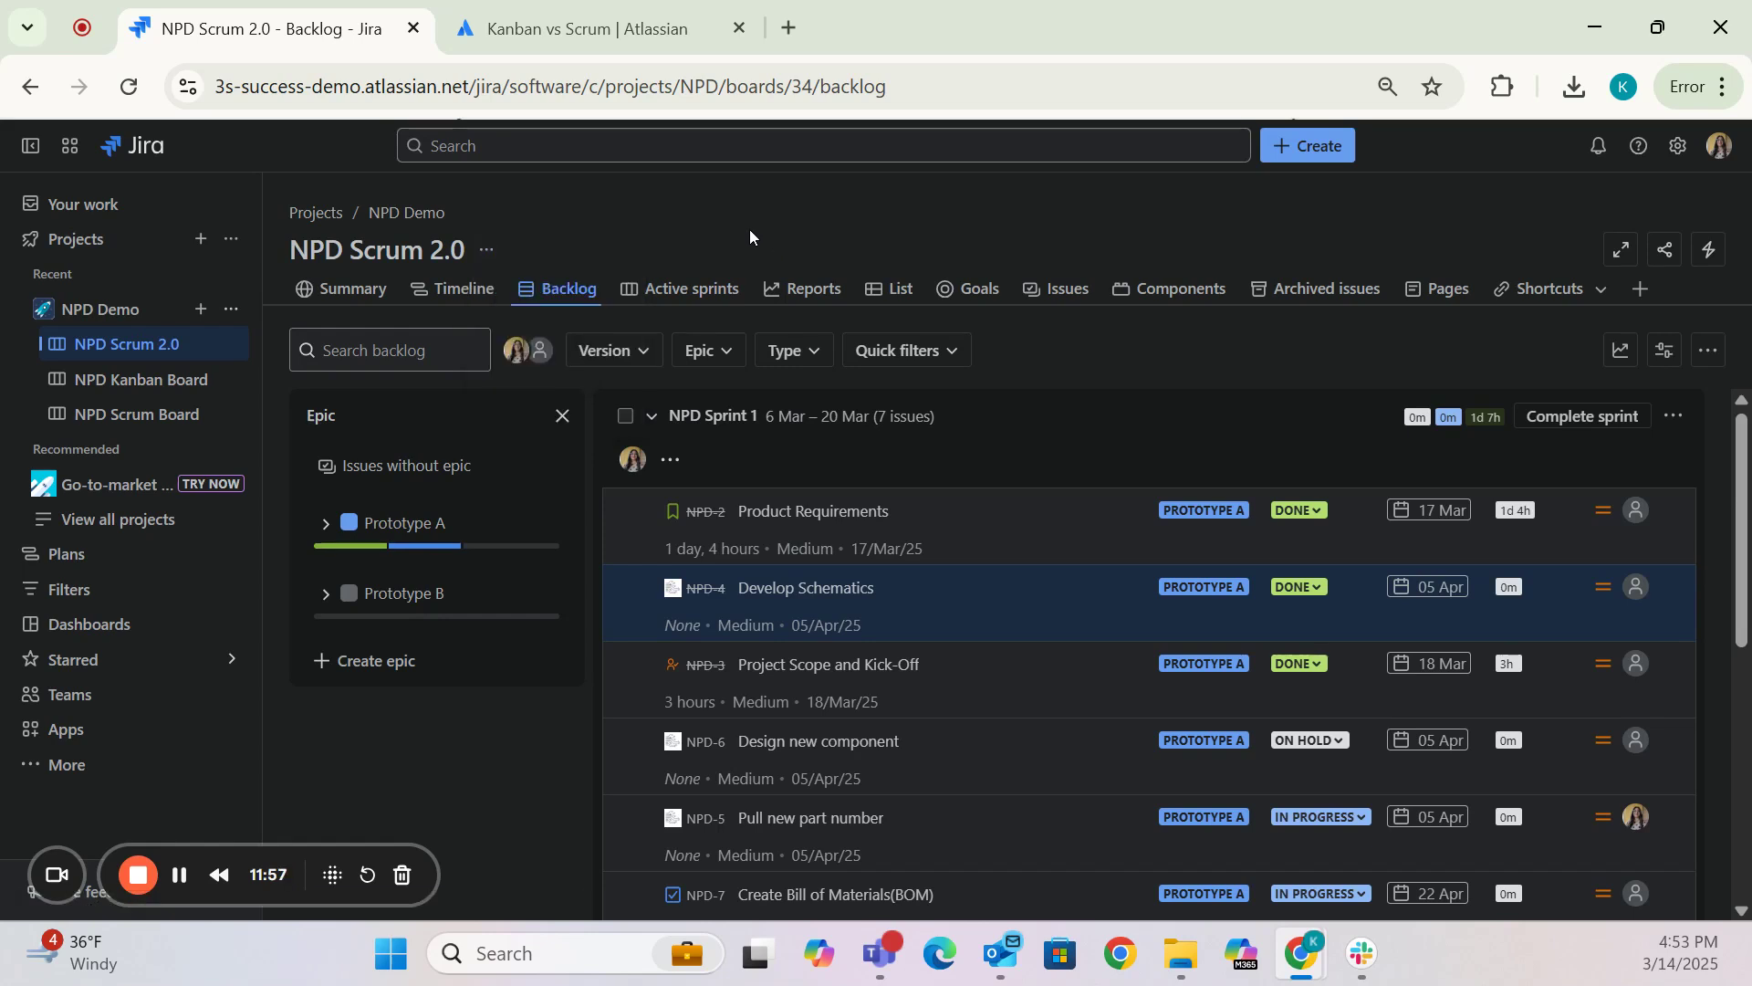
{"action": "left_click", "coordinate": [691, 288]}
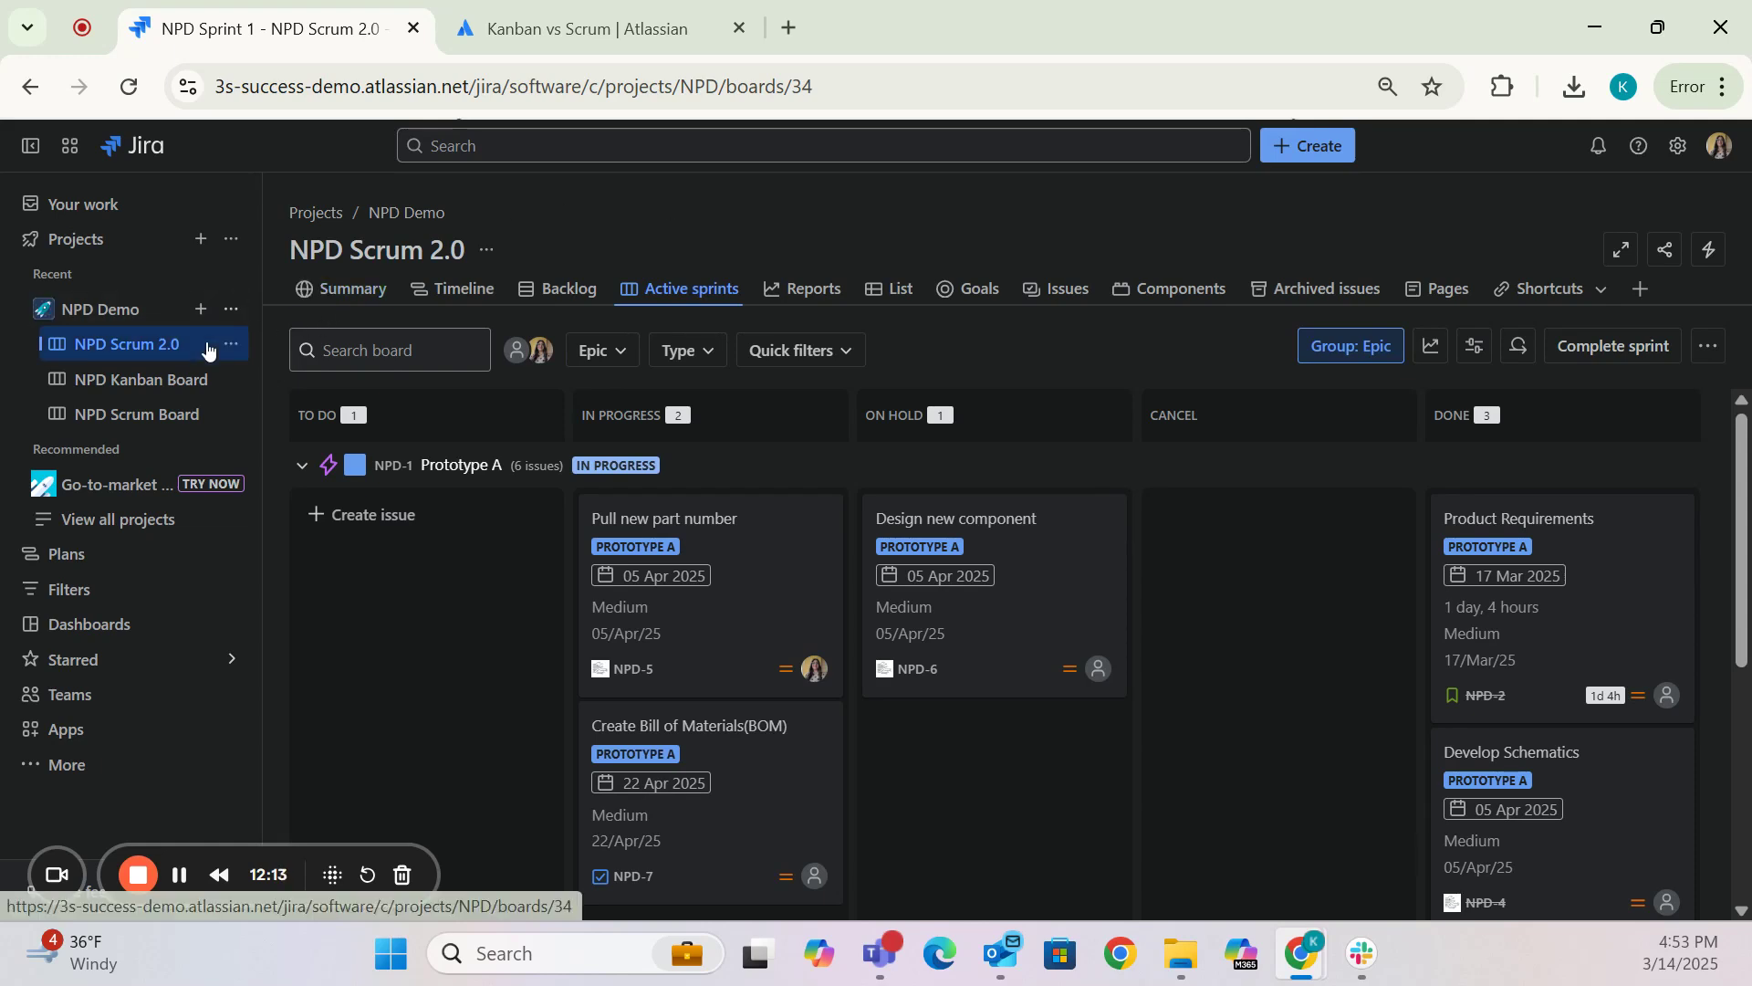
- Open the NPD Kanban Board and examine the project's board-type choices, the grouping options and the board's actions
{"action": "left_click", "coordinate": [168, 391]}
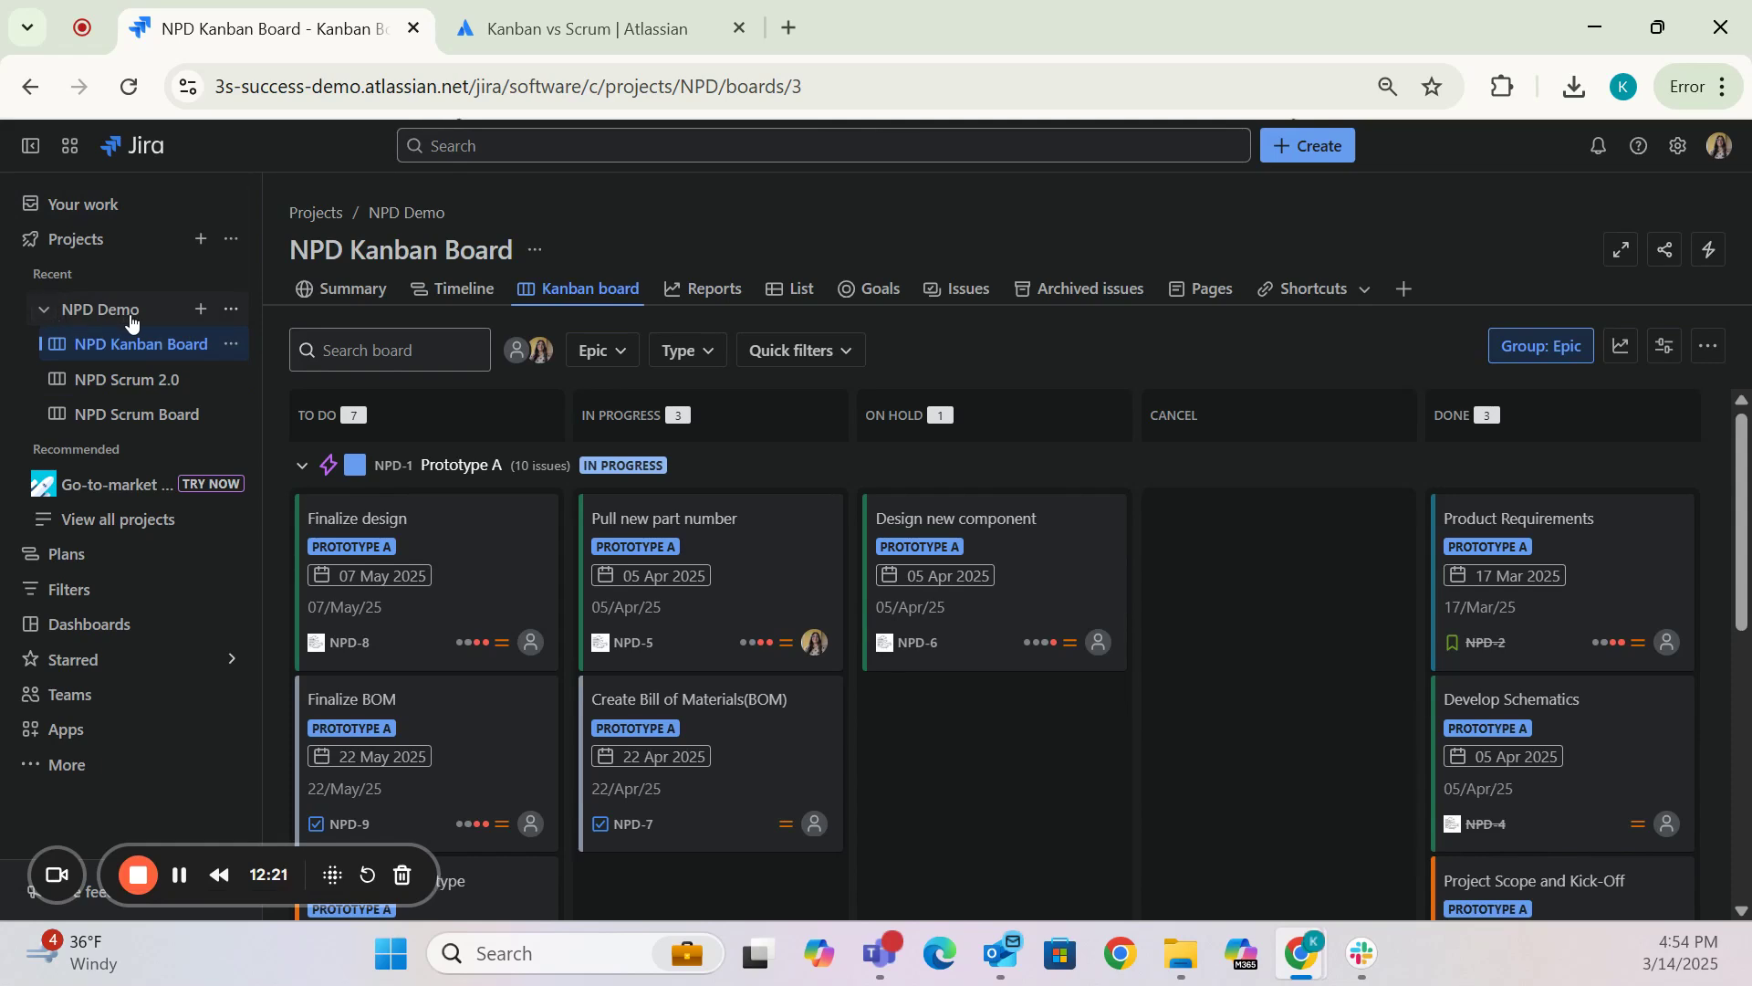
{"action": "left_click", "coordinate": [199, 313]}
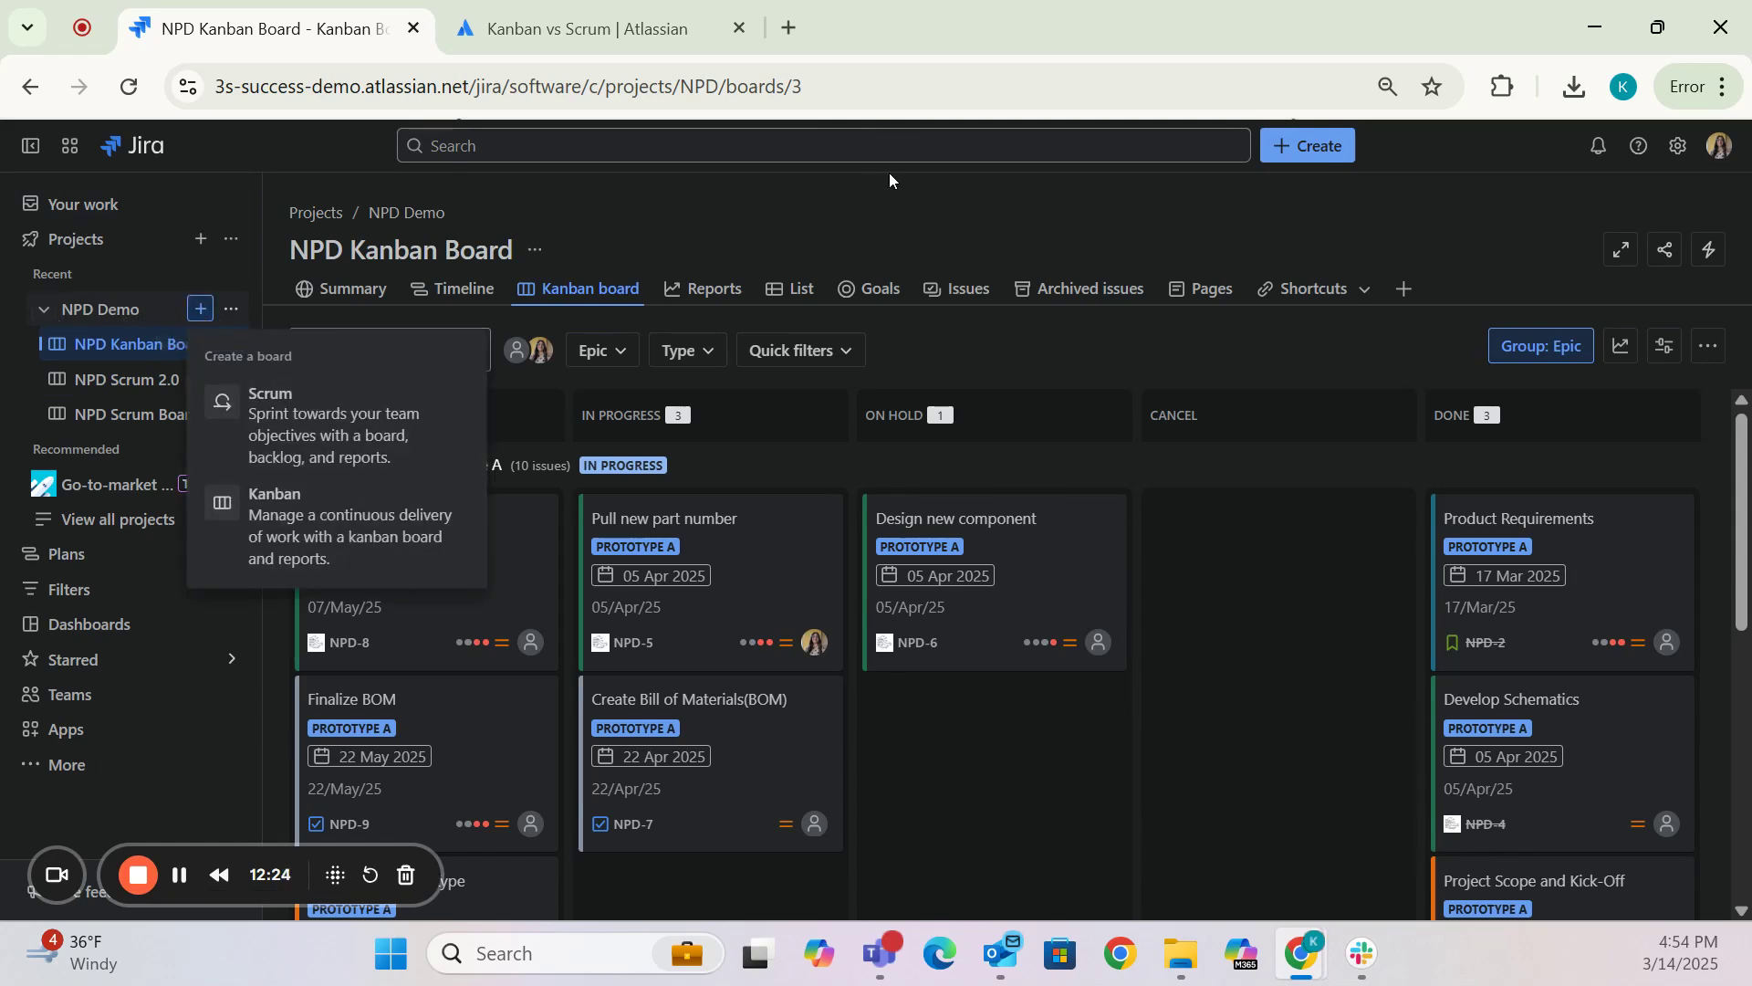
{"action": "left_click", "coordinate": [825, 238]}
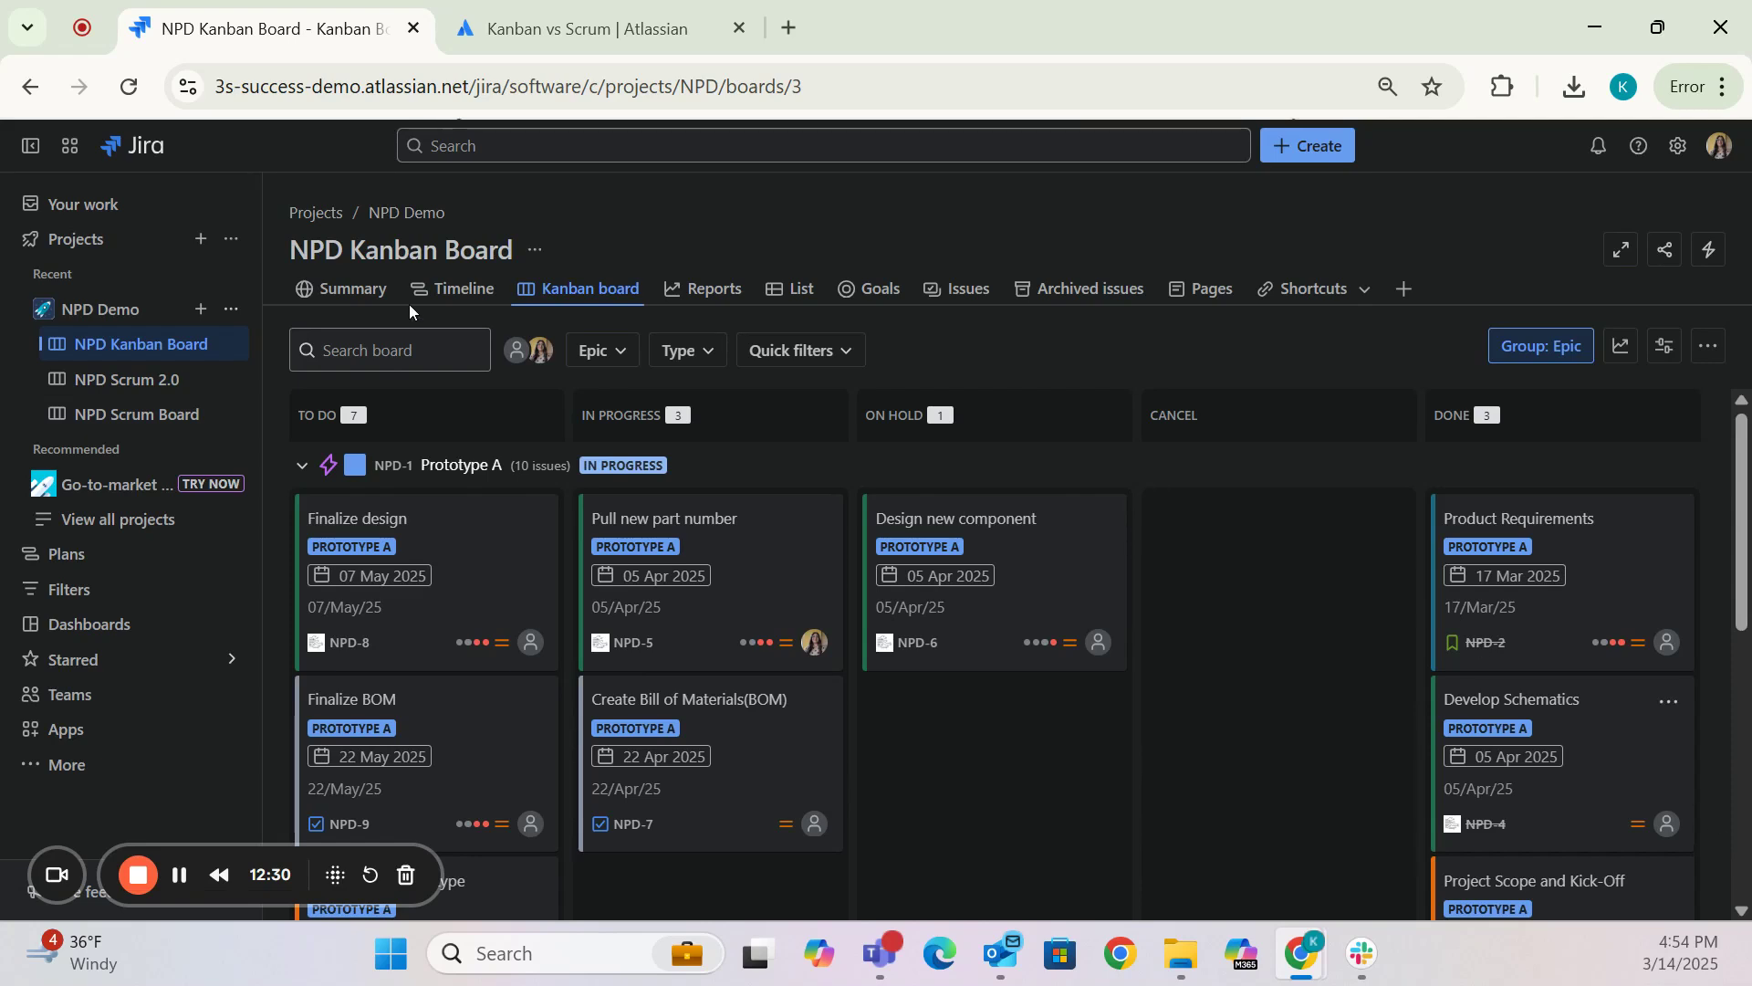
{"action": "left_click", "coordinate": [1564, 347]}
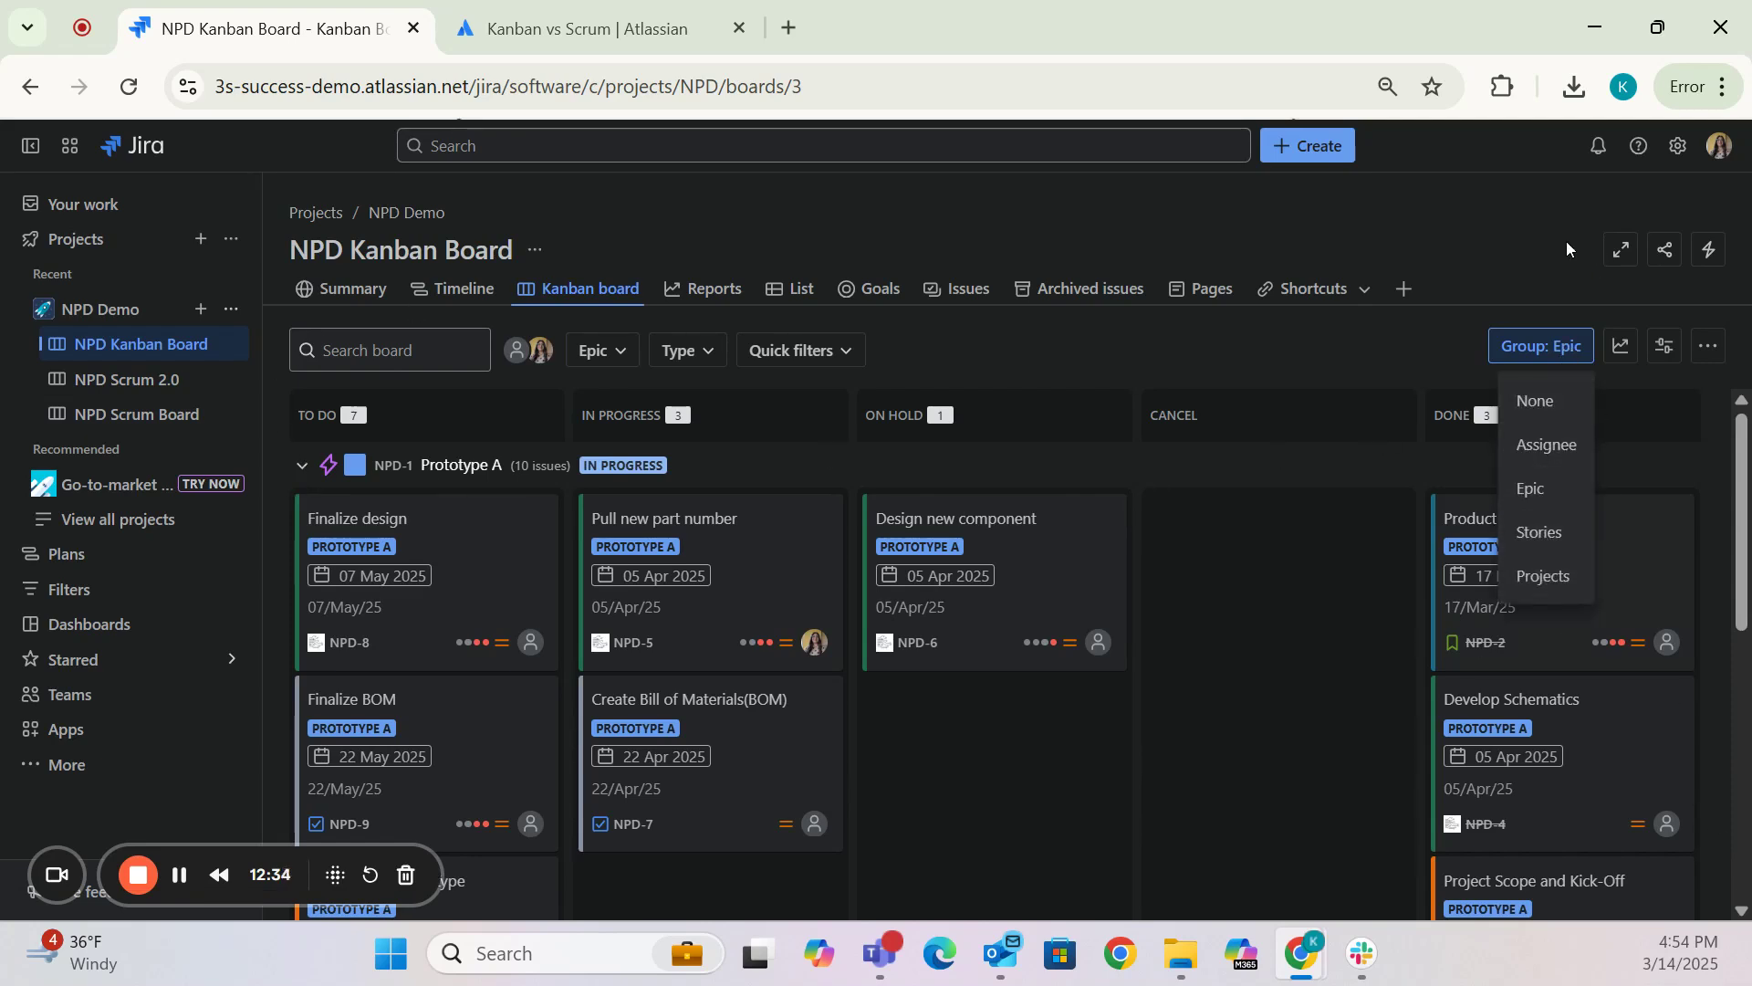
{"action": "left_click", "coordinate": [1518, 242]}
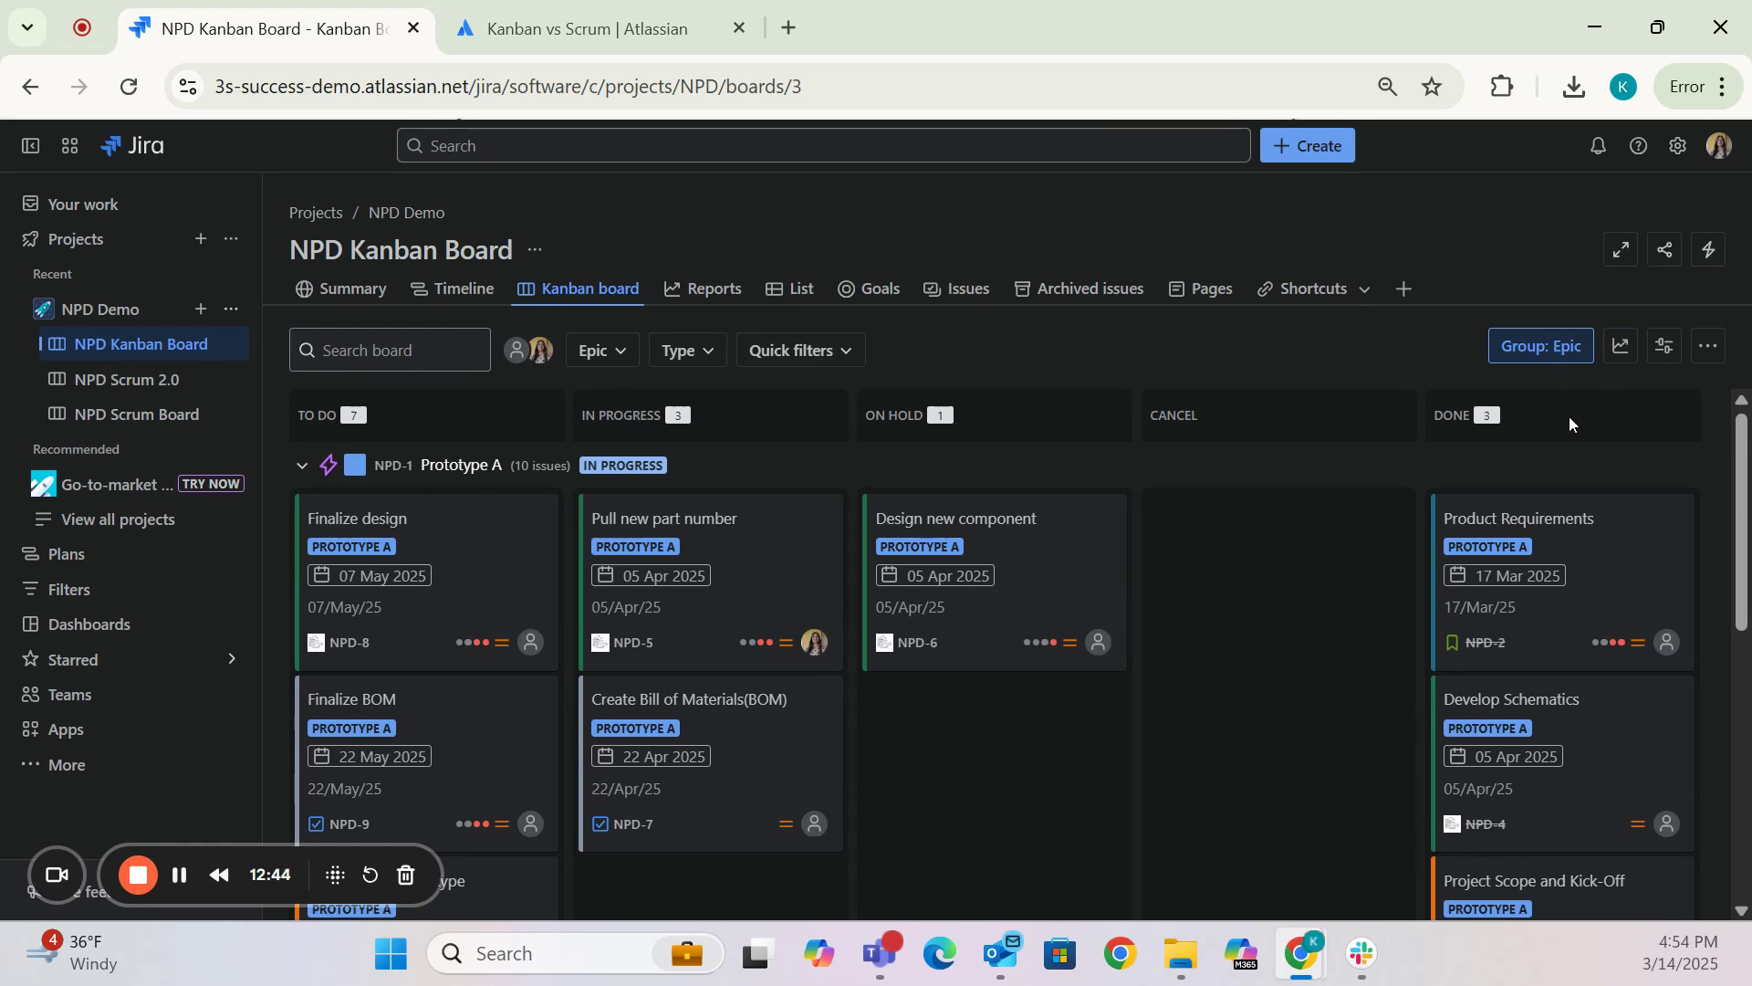
{"action": "mouse_move", "coordinate": [1233, 497]}
{"action": "left_click", "coordinate": [544, 252]}
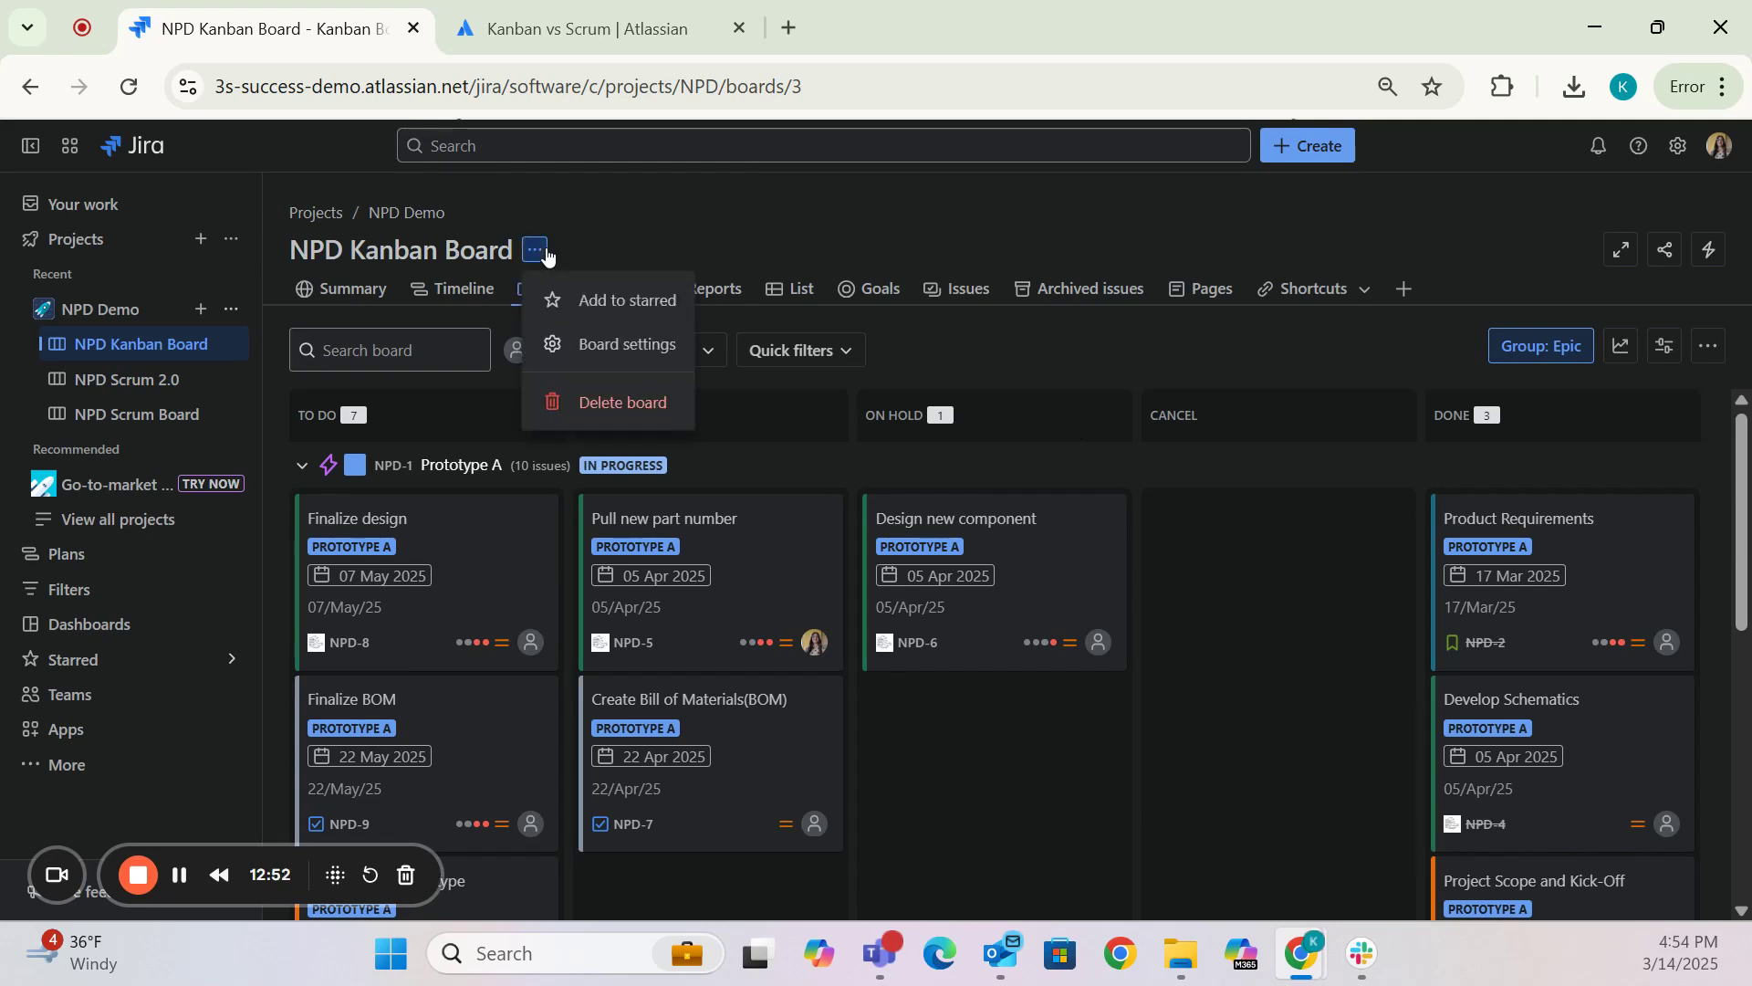
- Examine the NPD Kanban Board's general, swimlane and column settings, including the status mapping, and return to the board
{"action": "left_click", "coordinate": [630, 345]}
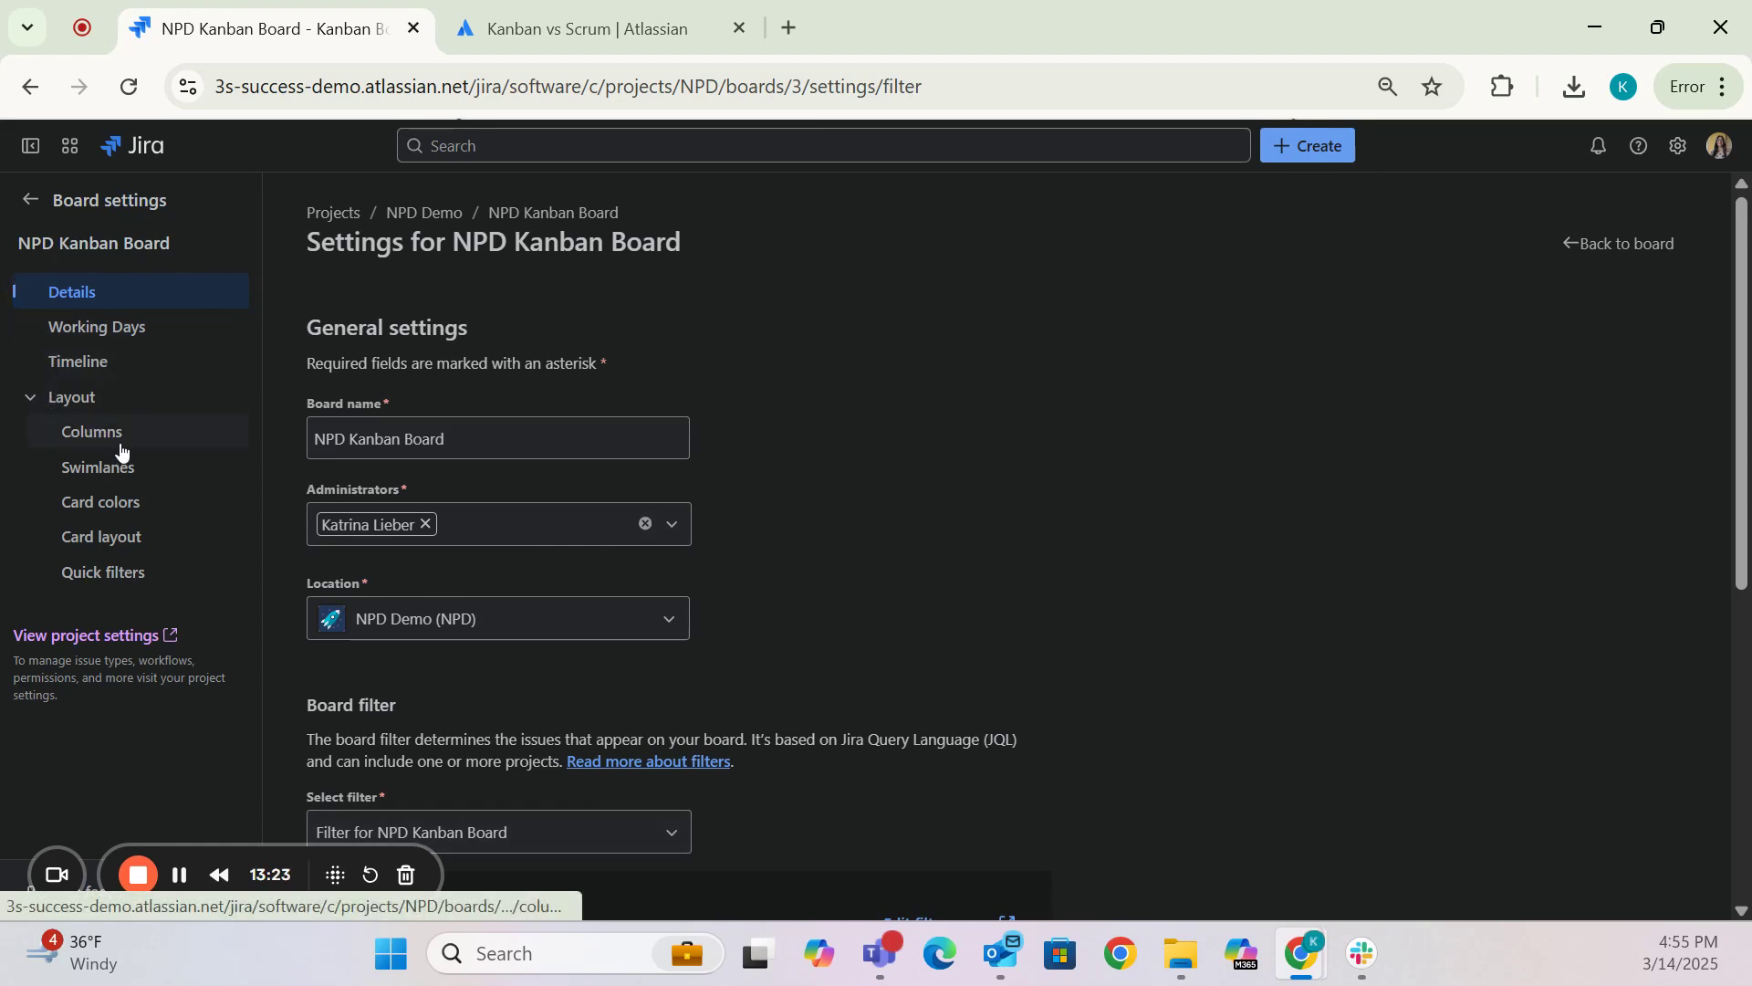
{"action": "left_click", "coordinate": [140, 477]}
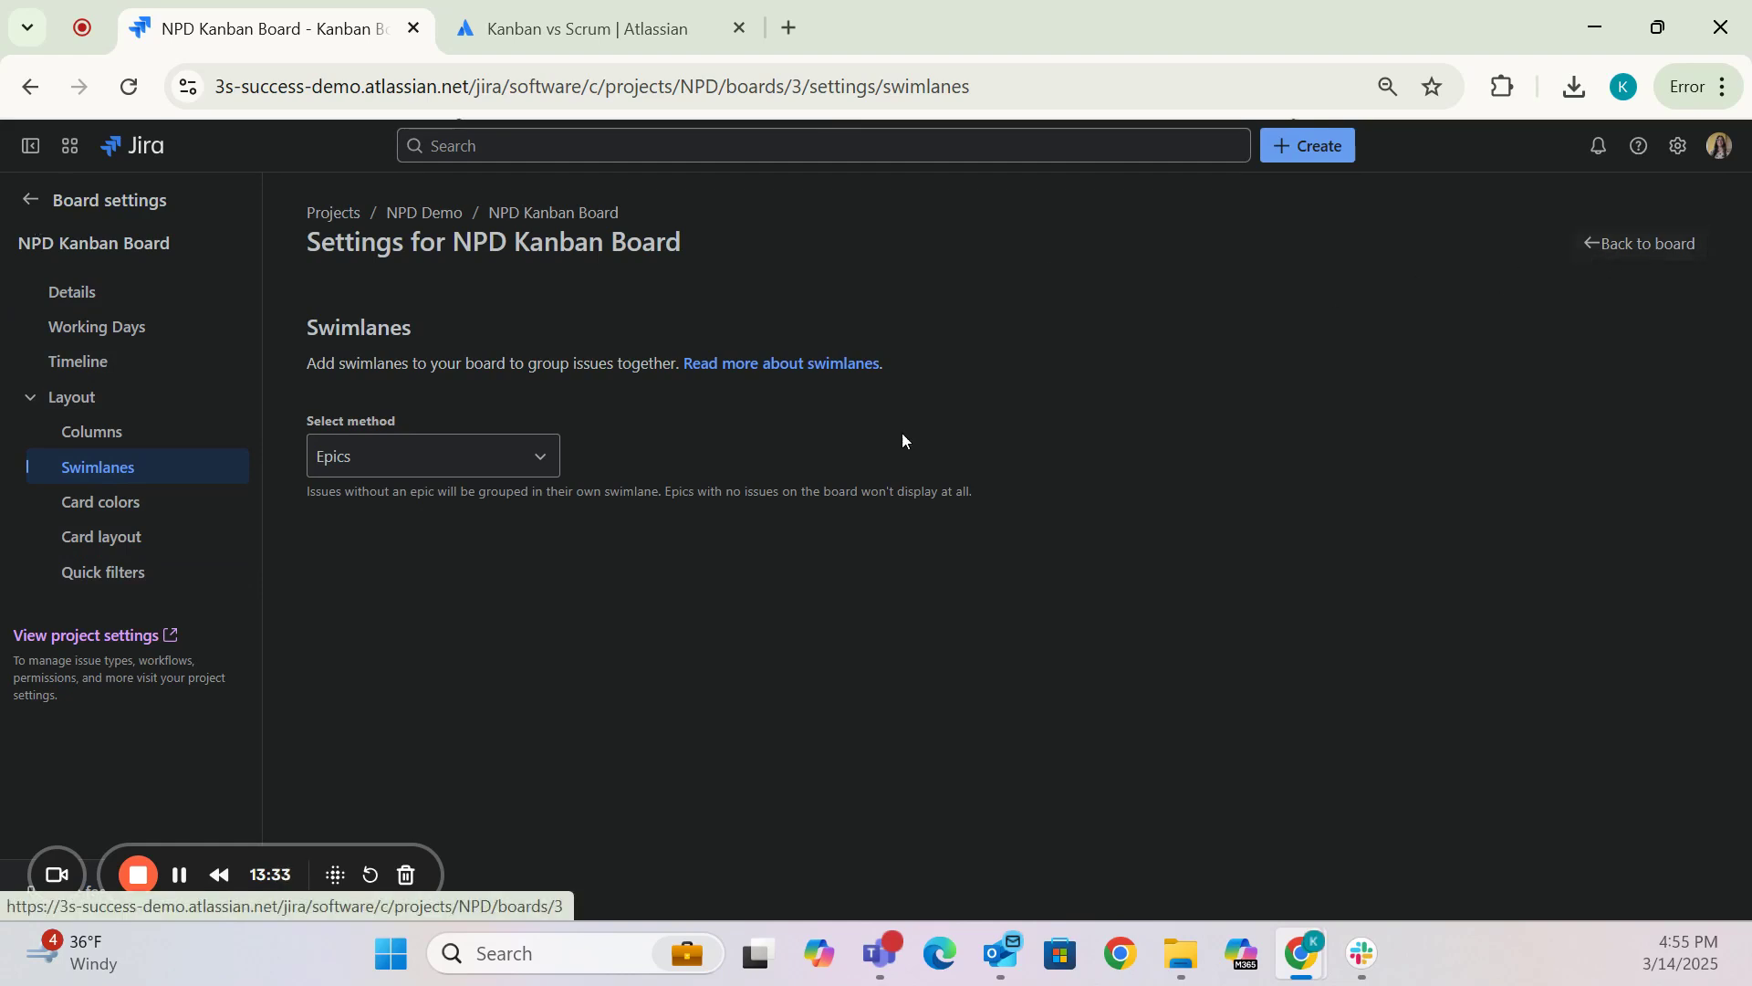
{"action": "left_click", "coordinate": [139, 437]}
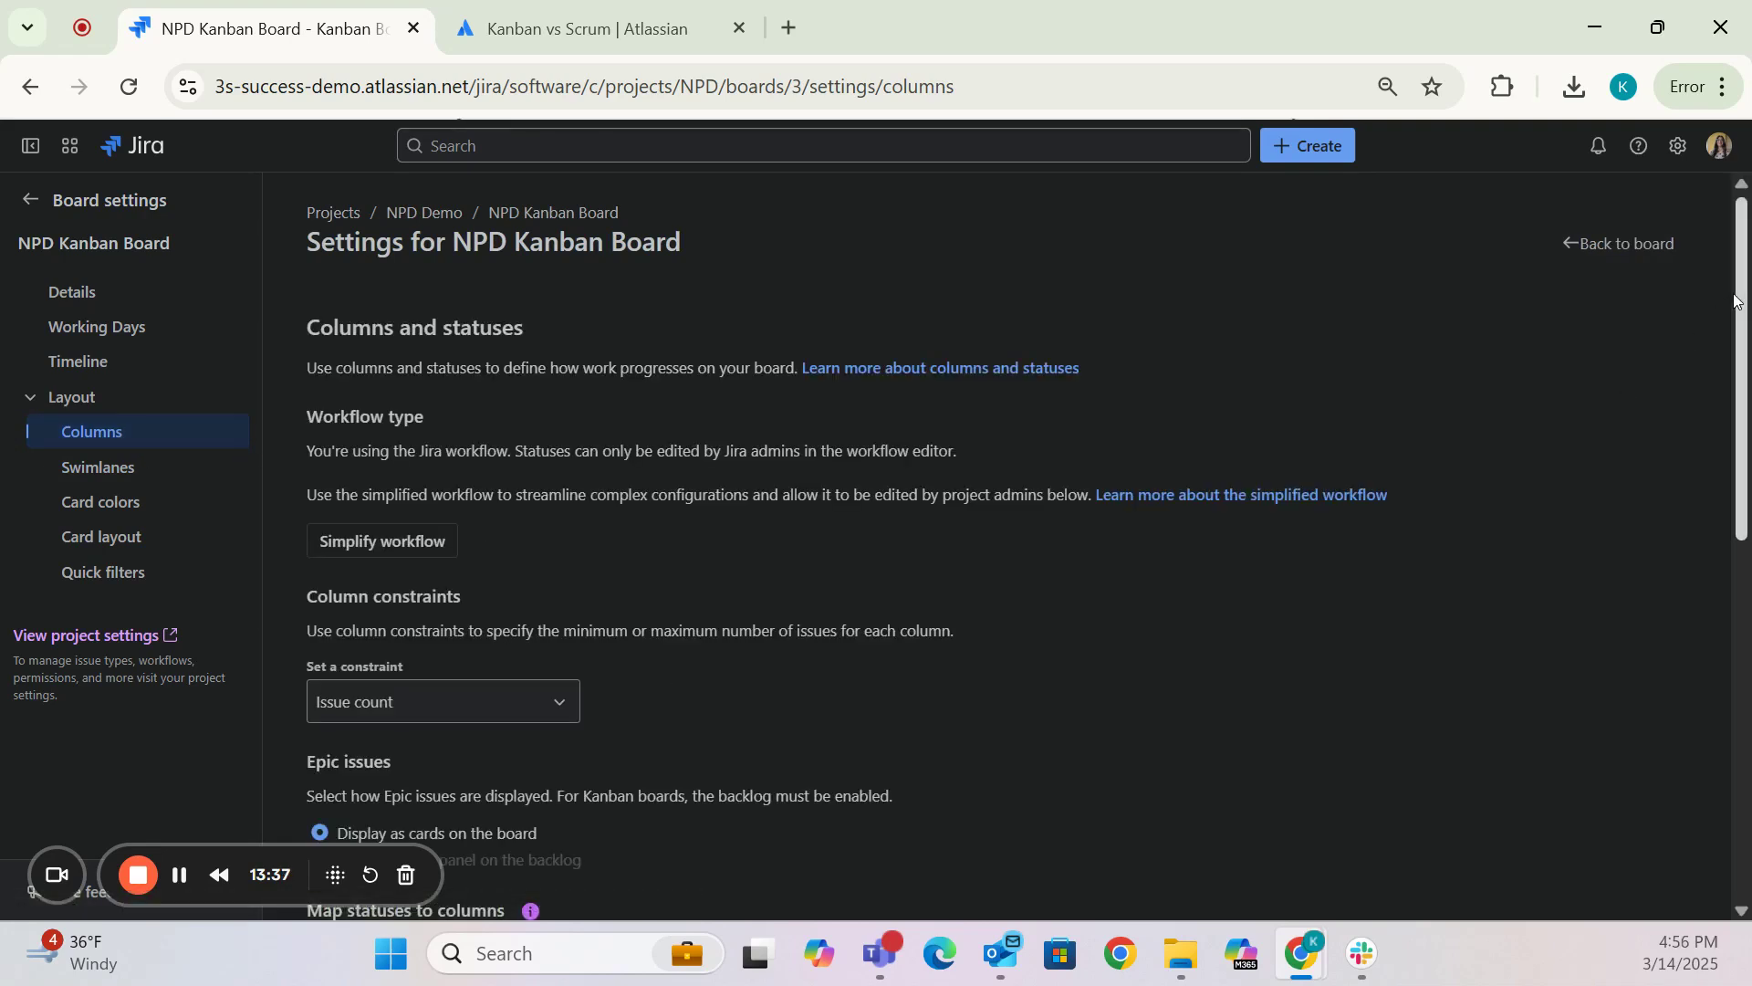
{"action": "scroll", "coordinate": [1729, 301], "scroll_direction": "down", "scroll_amount": 4}
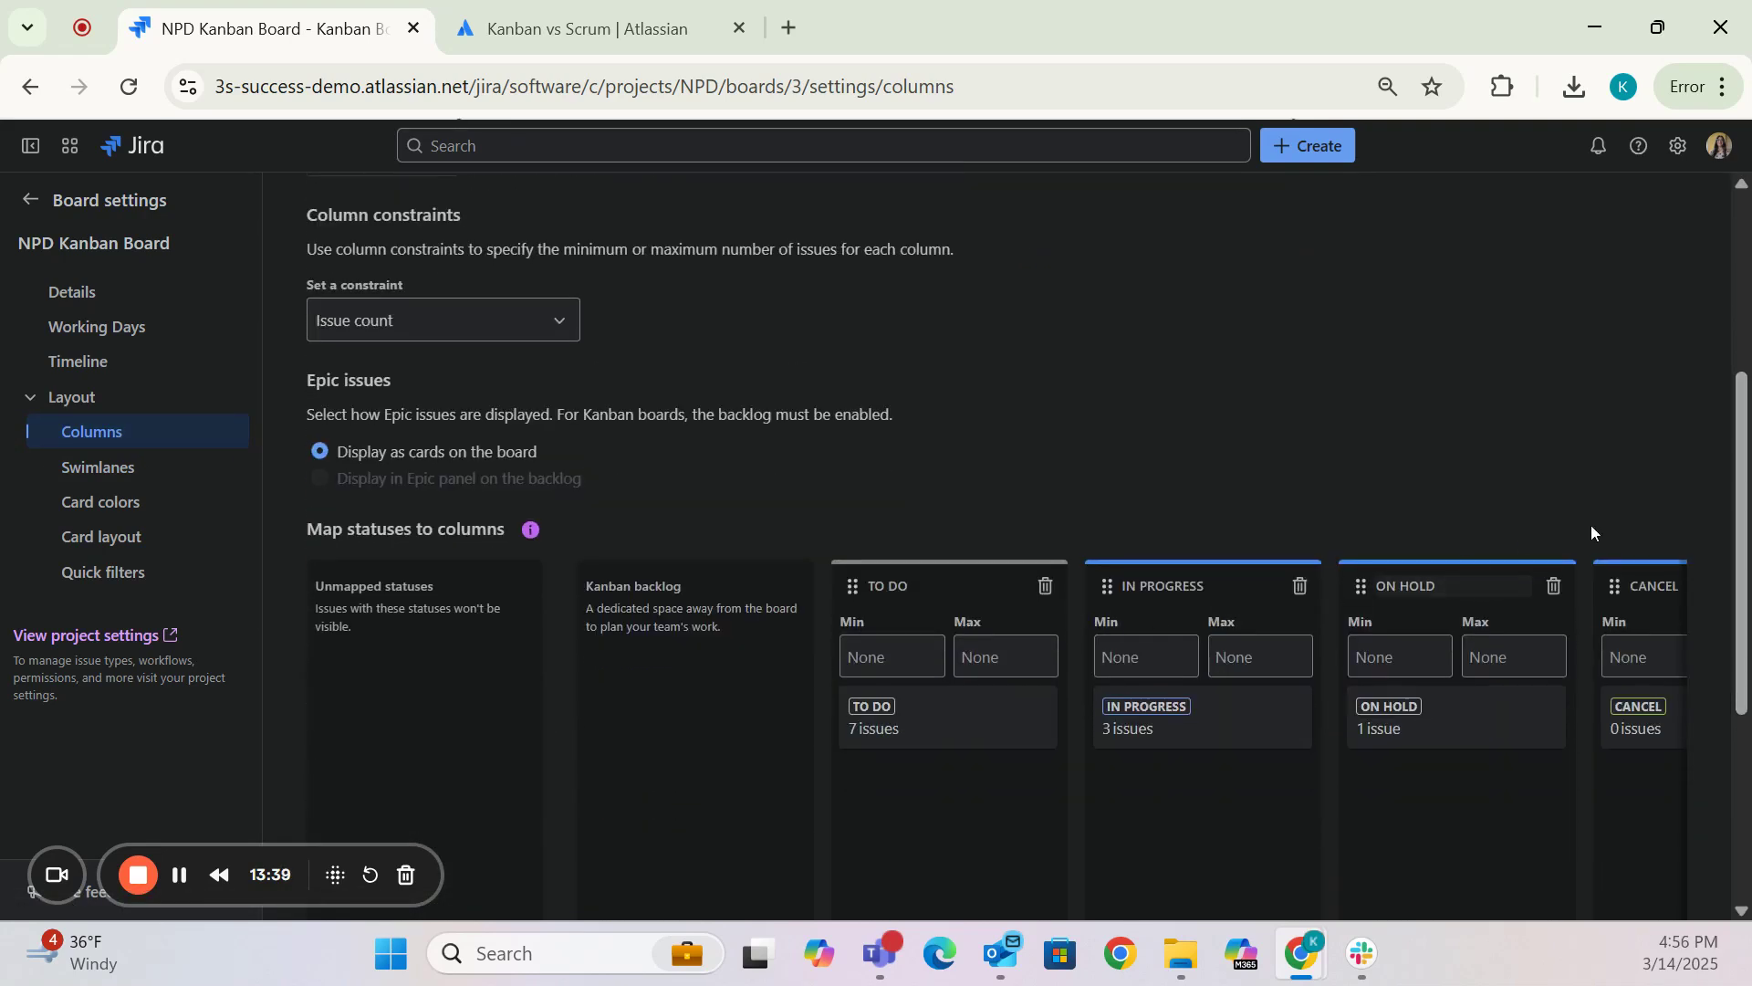
{"action": "scroll", "coordinate": [1703, 266], "scroll_direction": "up", "scroll_amount": 4}
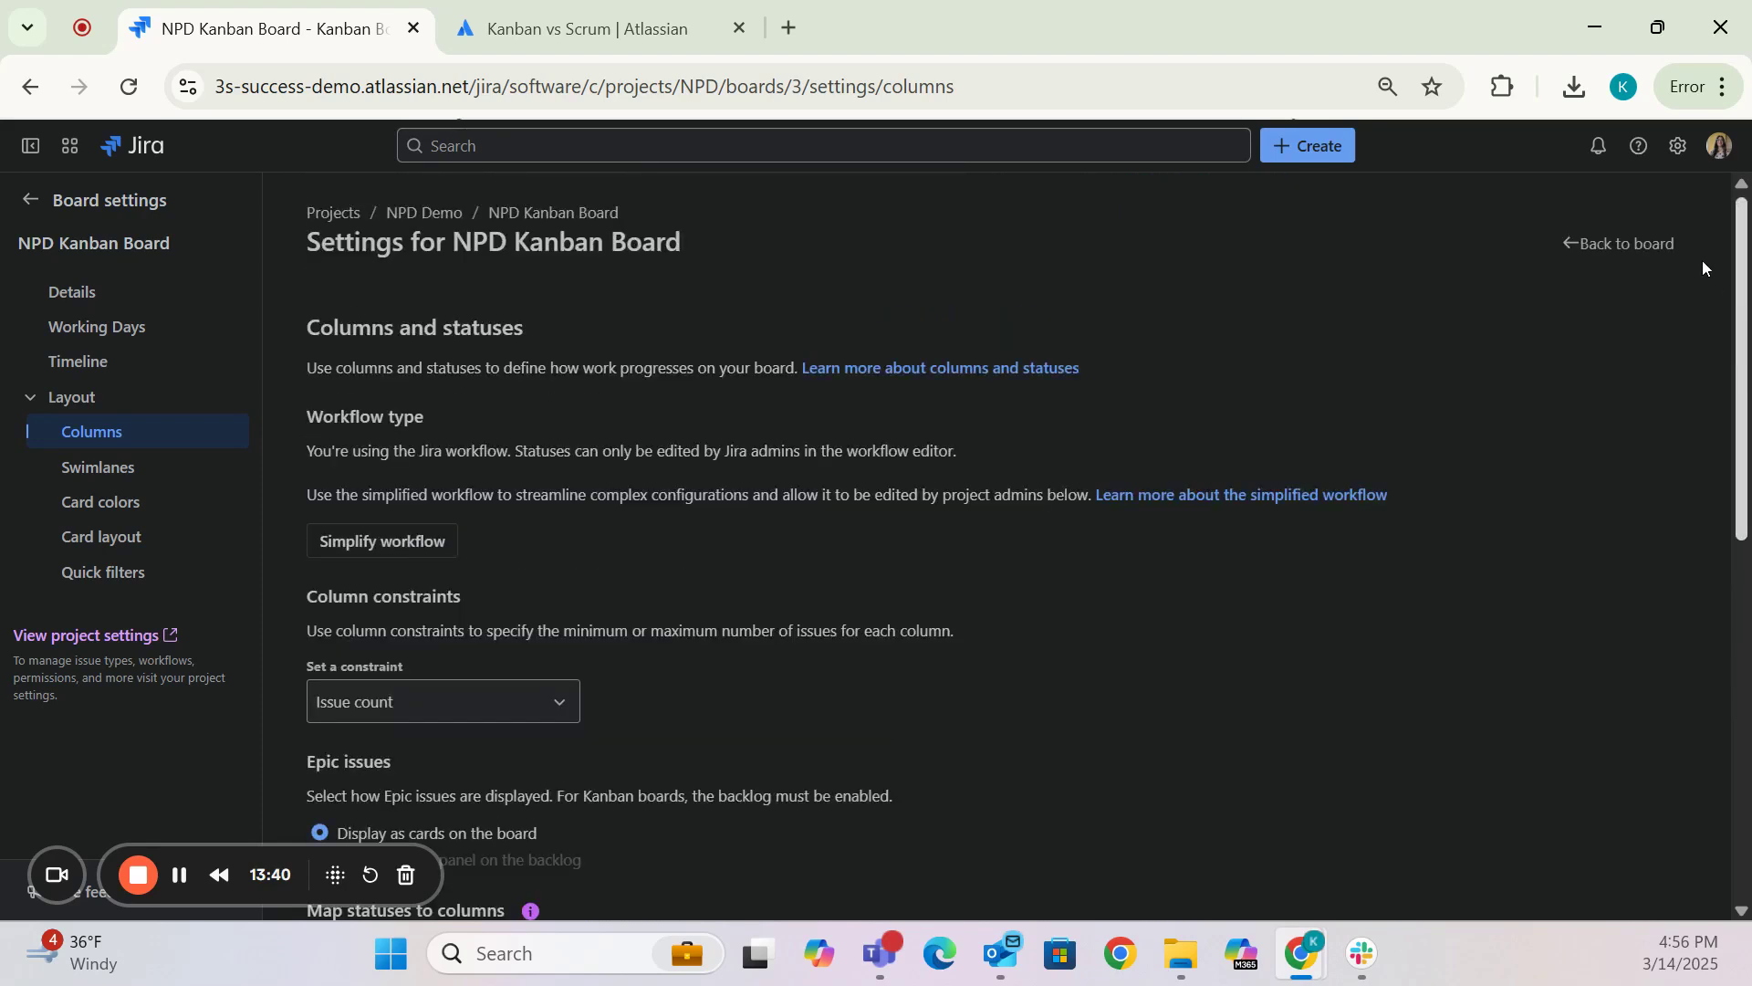
{"action": "left_click", "coordinate": [1572, 243]}
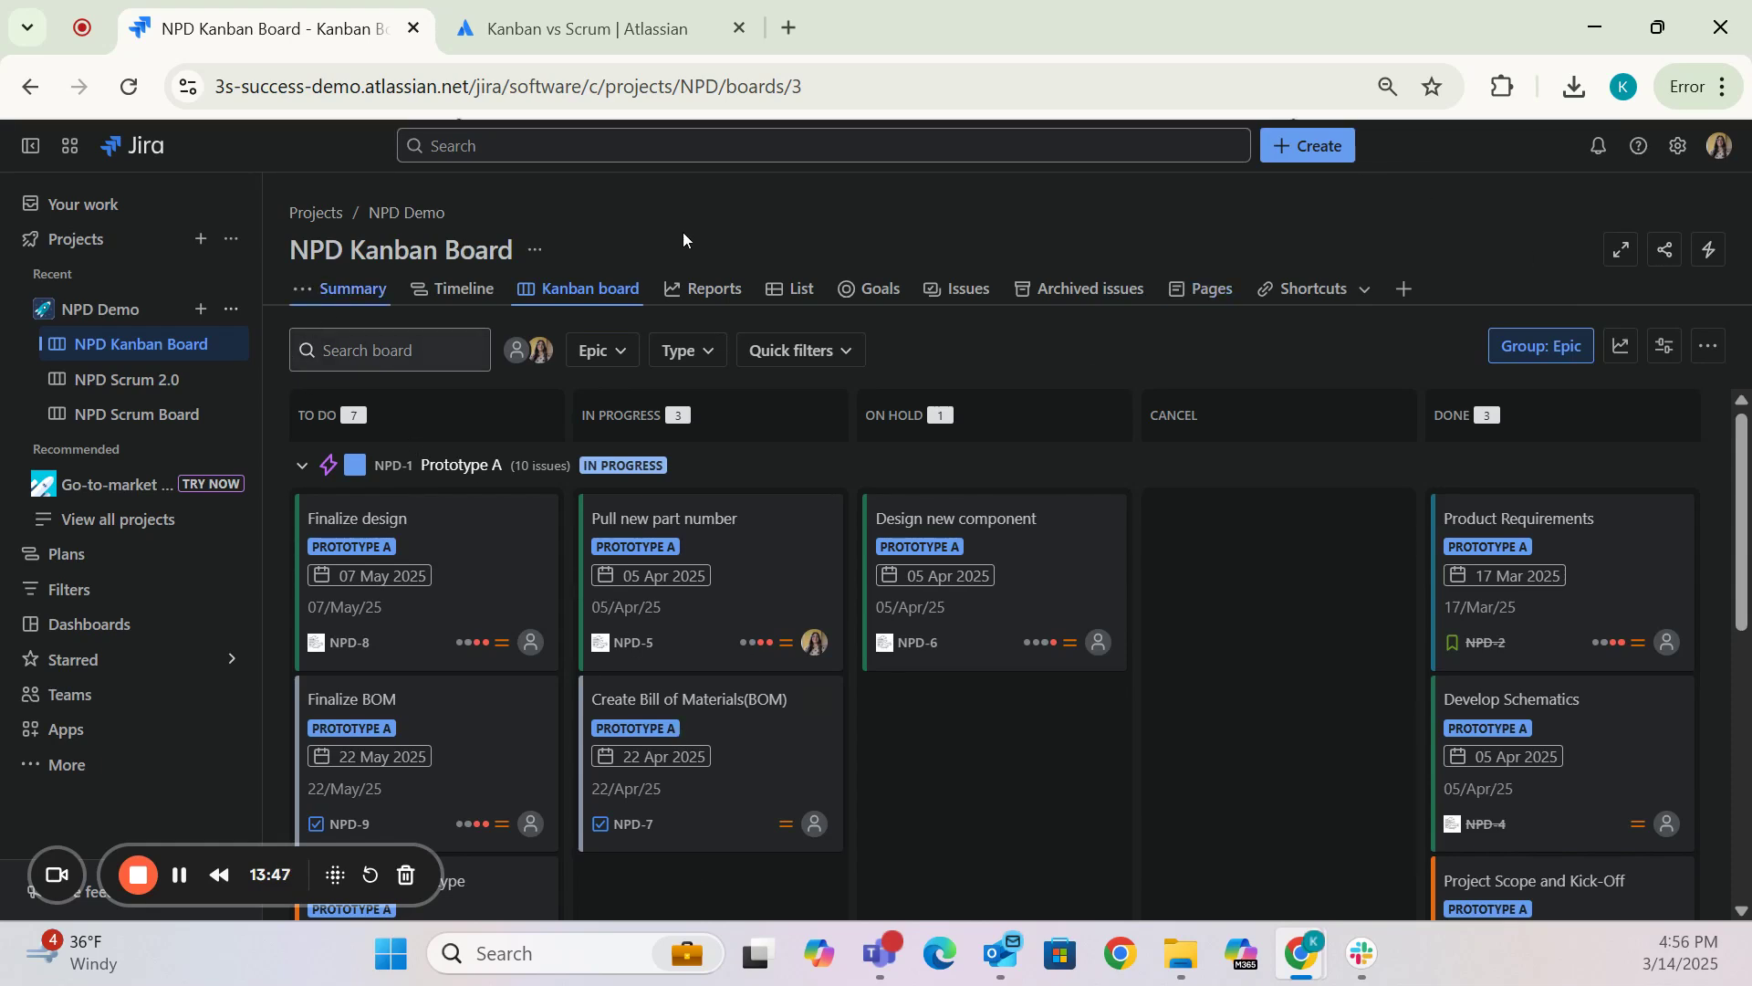
- Collapse and expand the Prototype A and Prototype B swimlanes to examine their cards, leaving only Prototype B expanded
{"action": "left_click", "coordinate": [303, 467]}
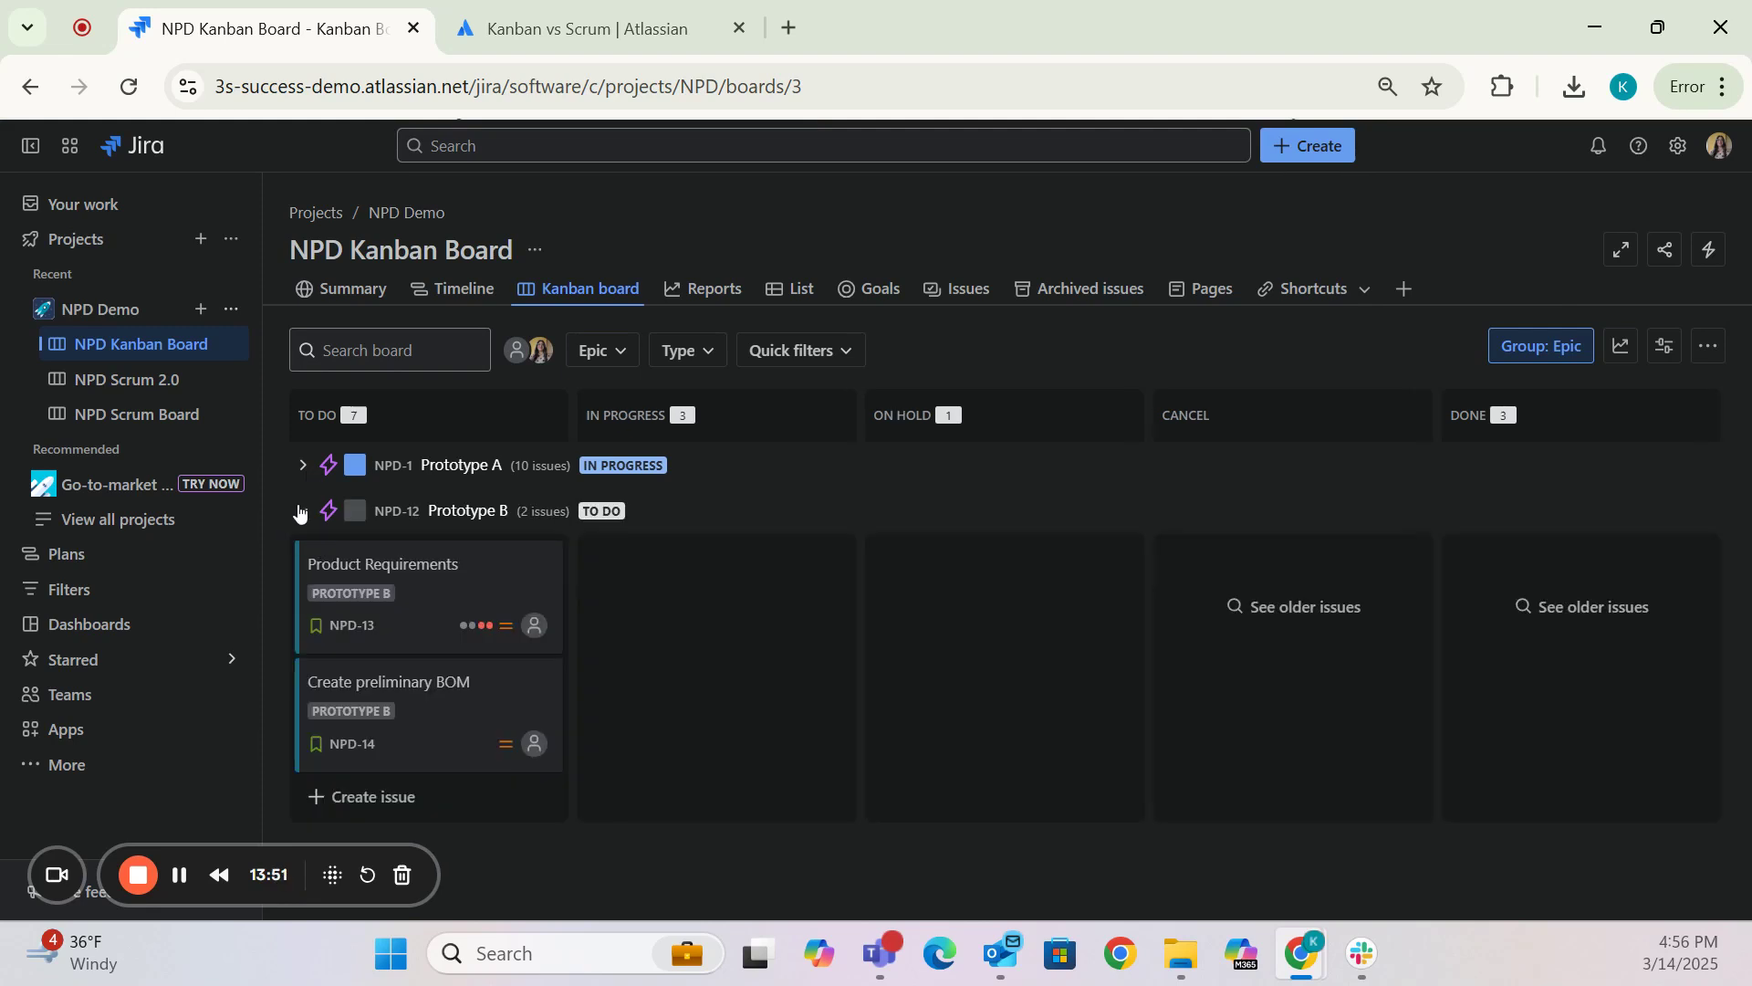
{"action": "left_click", "coordinate": [302, 513]}
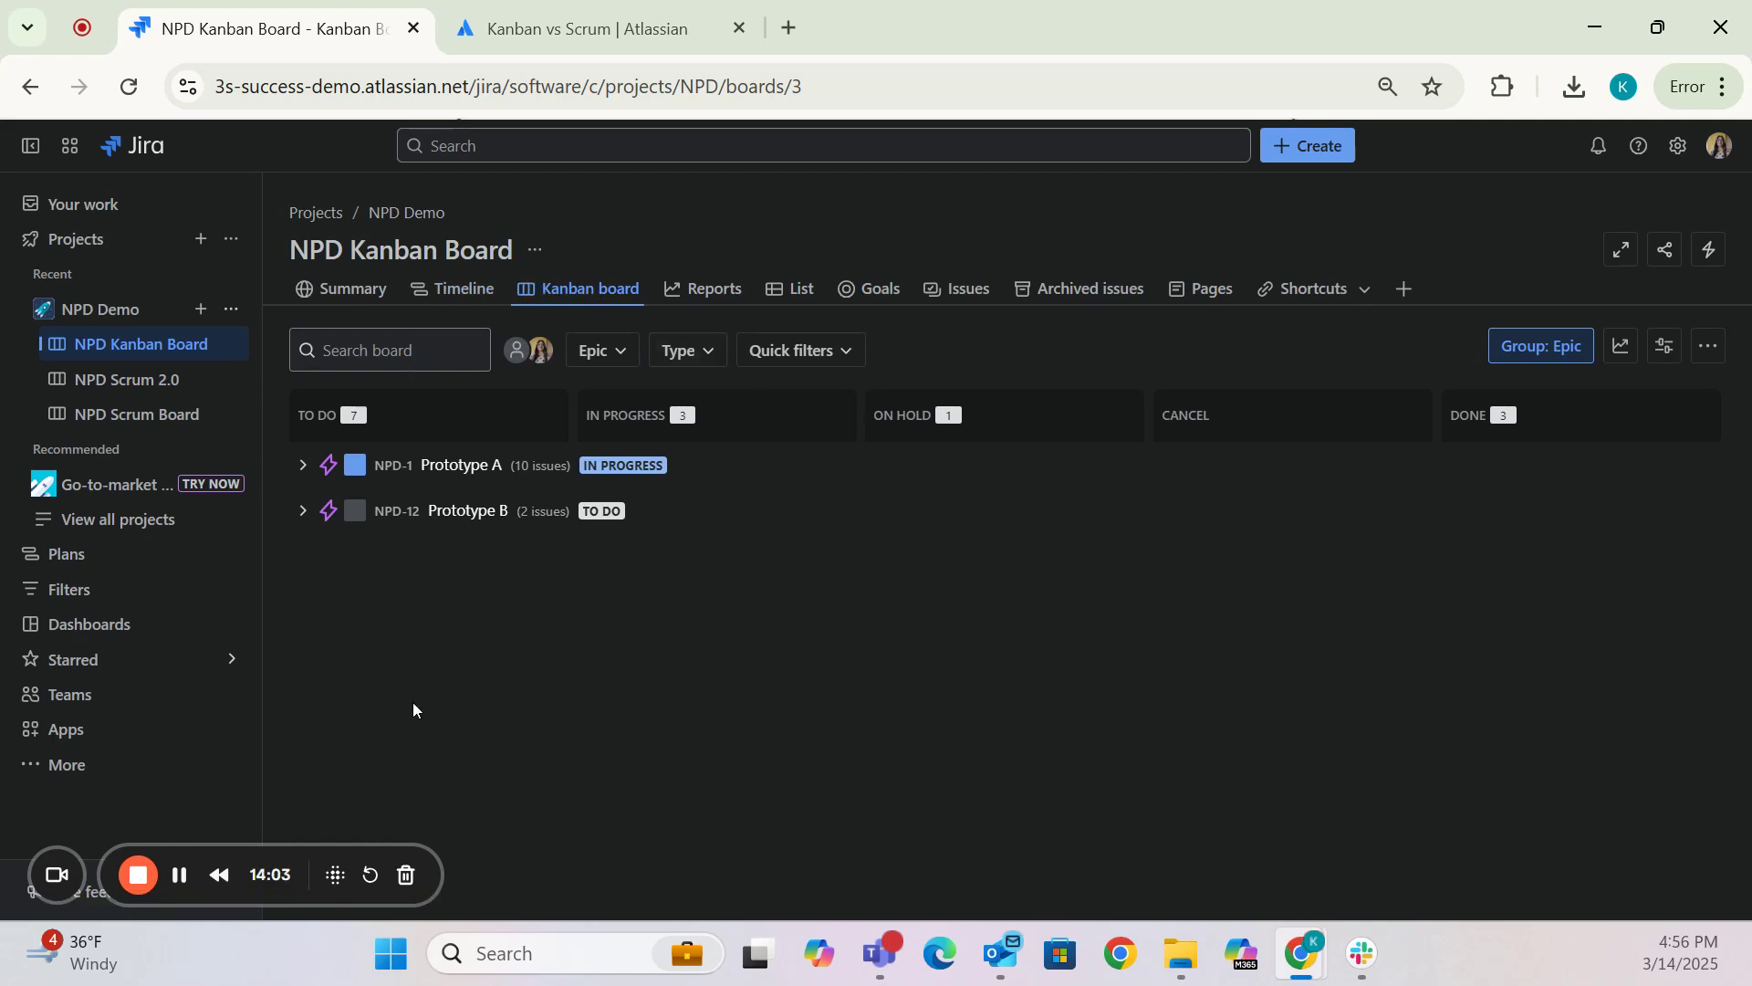
{"action": "left_click", "coordinate": [303, 467]}
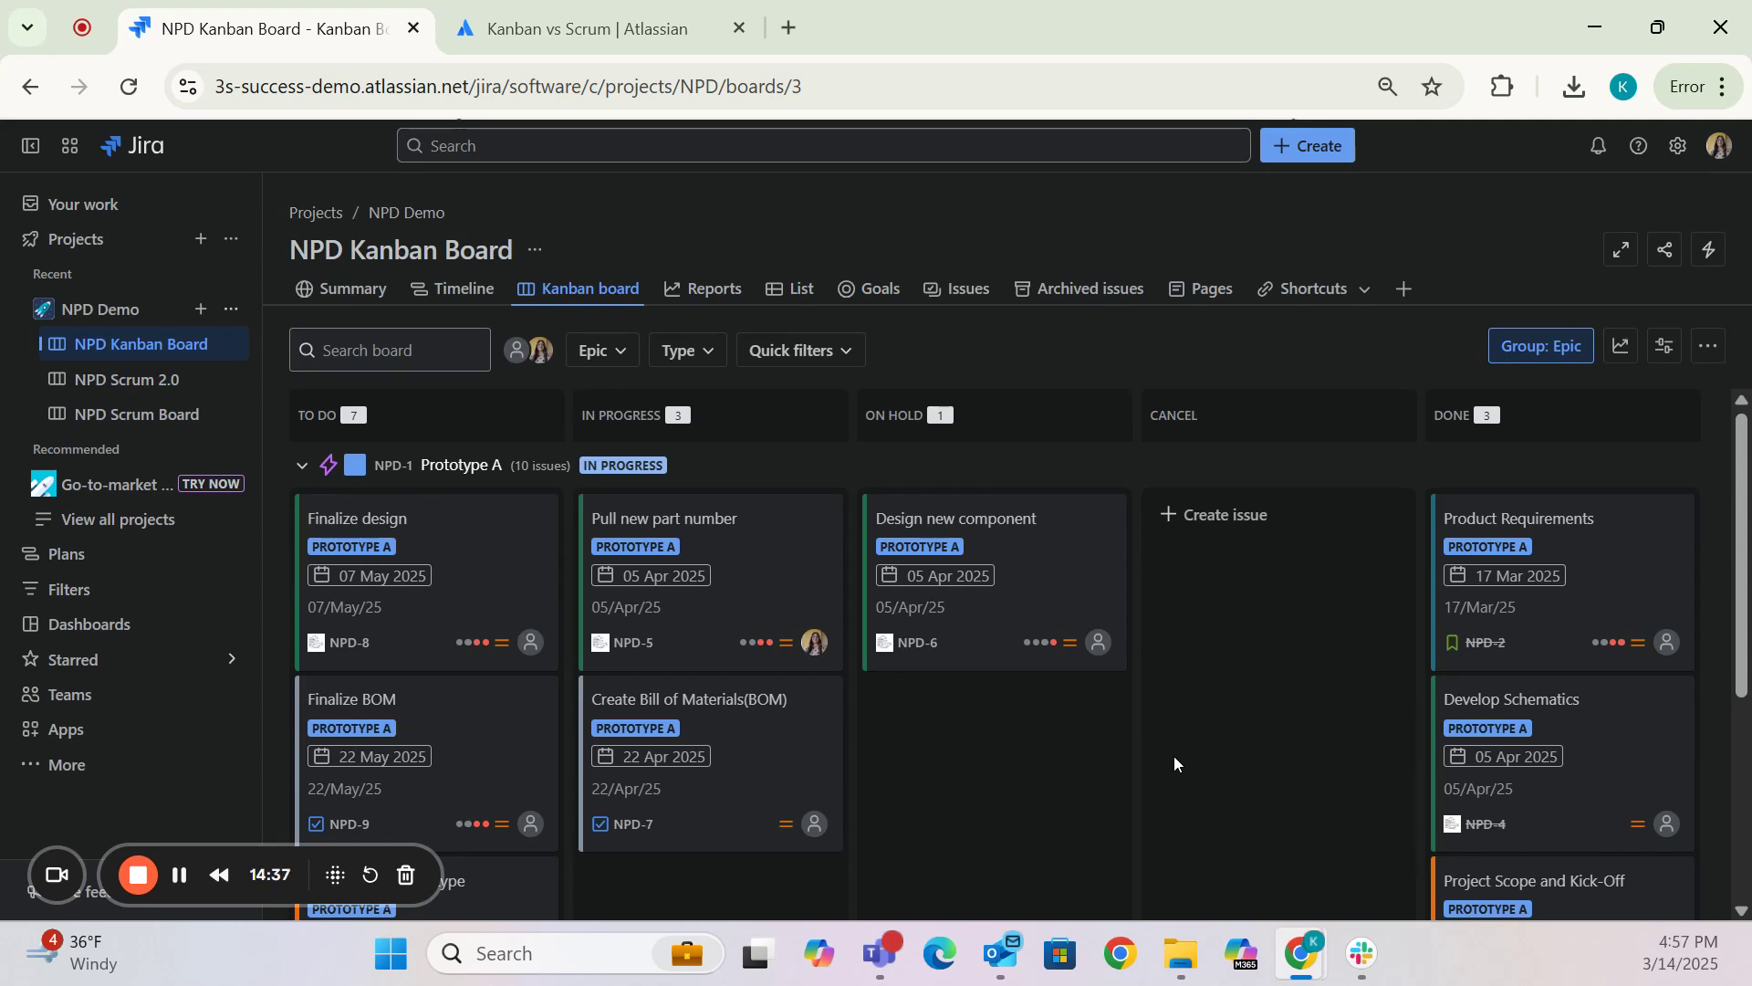
{"action": "left_click", "coordinate": [295, 469]}
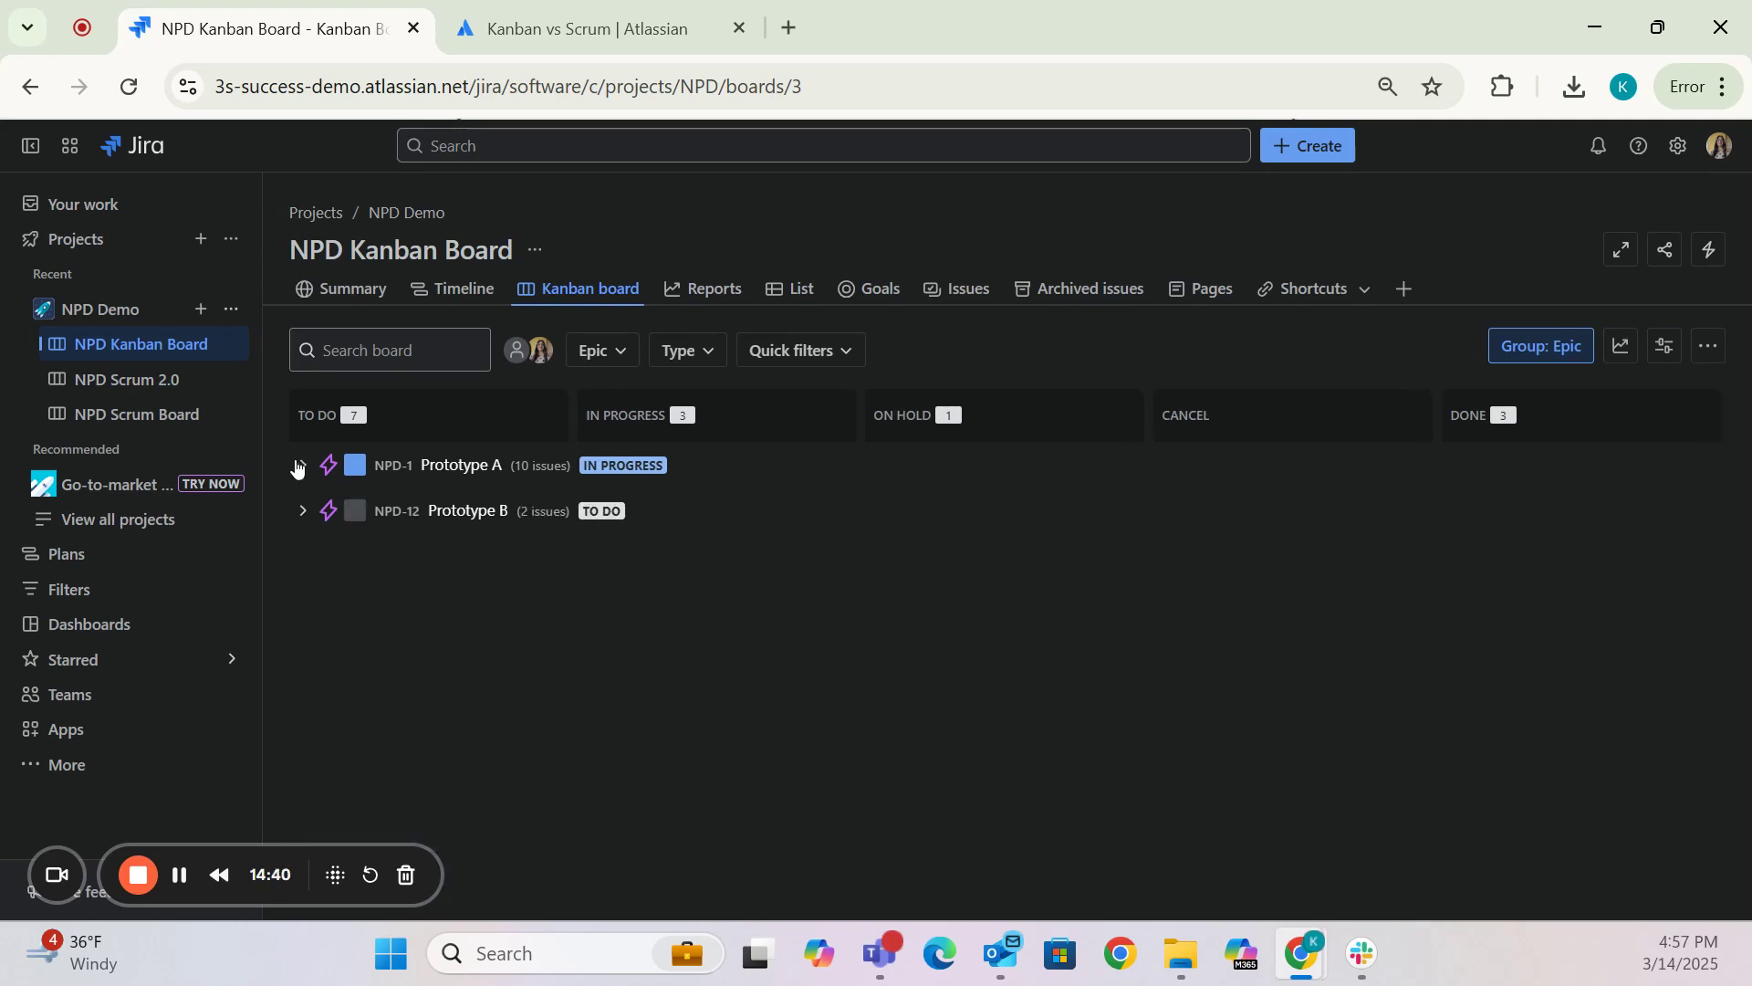
{"action": "left_click", "coordinate": [299, 516]}
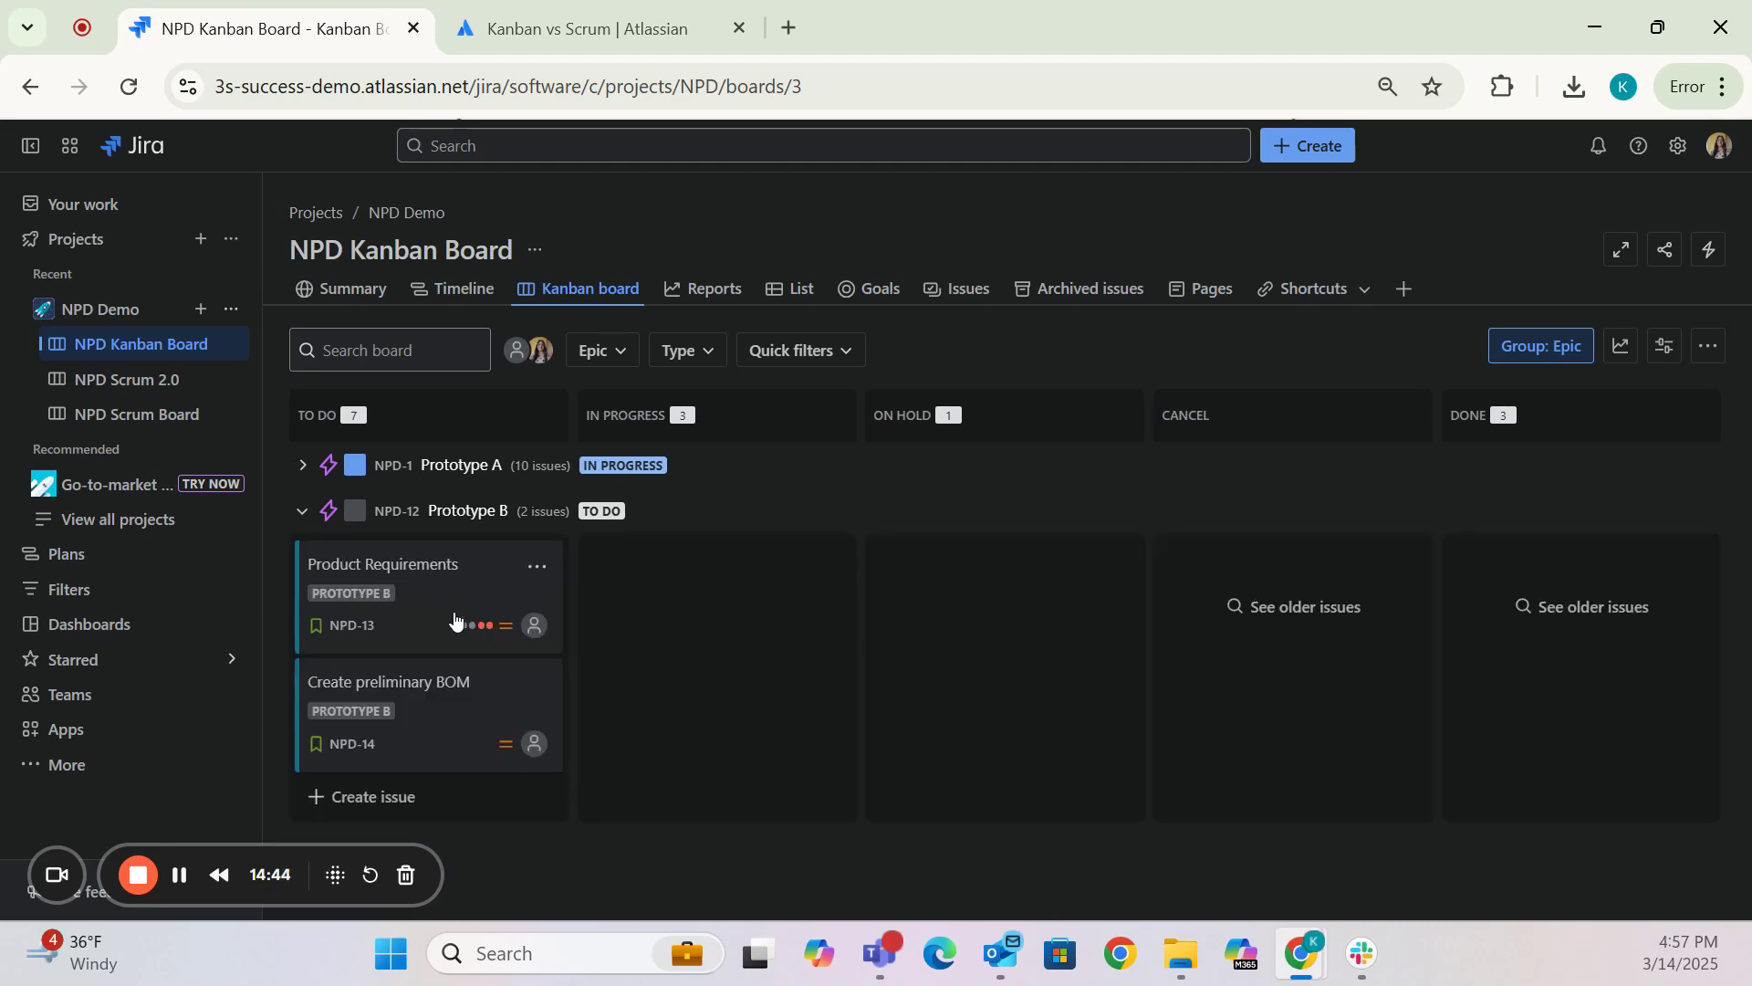
{"action": "left_click_drag", "start_coordinate": [455, 621], "coordinate": [402, 560]}
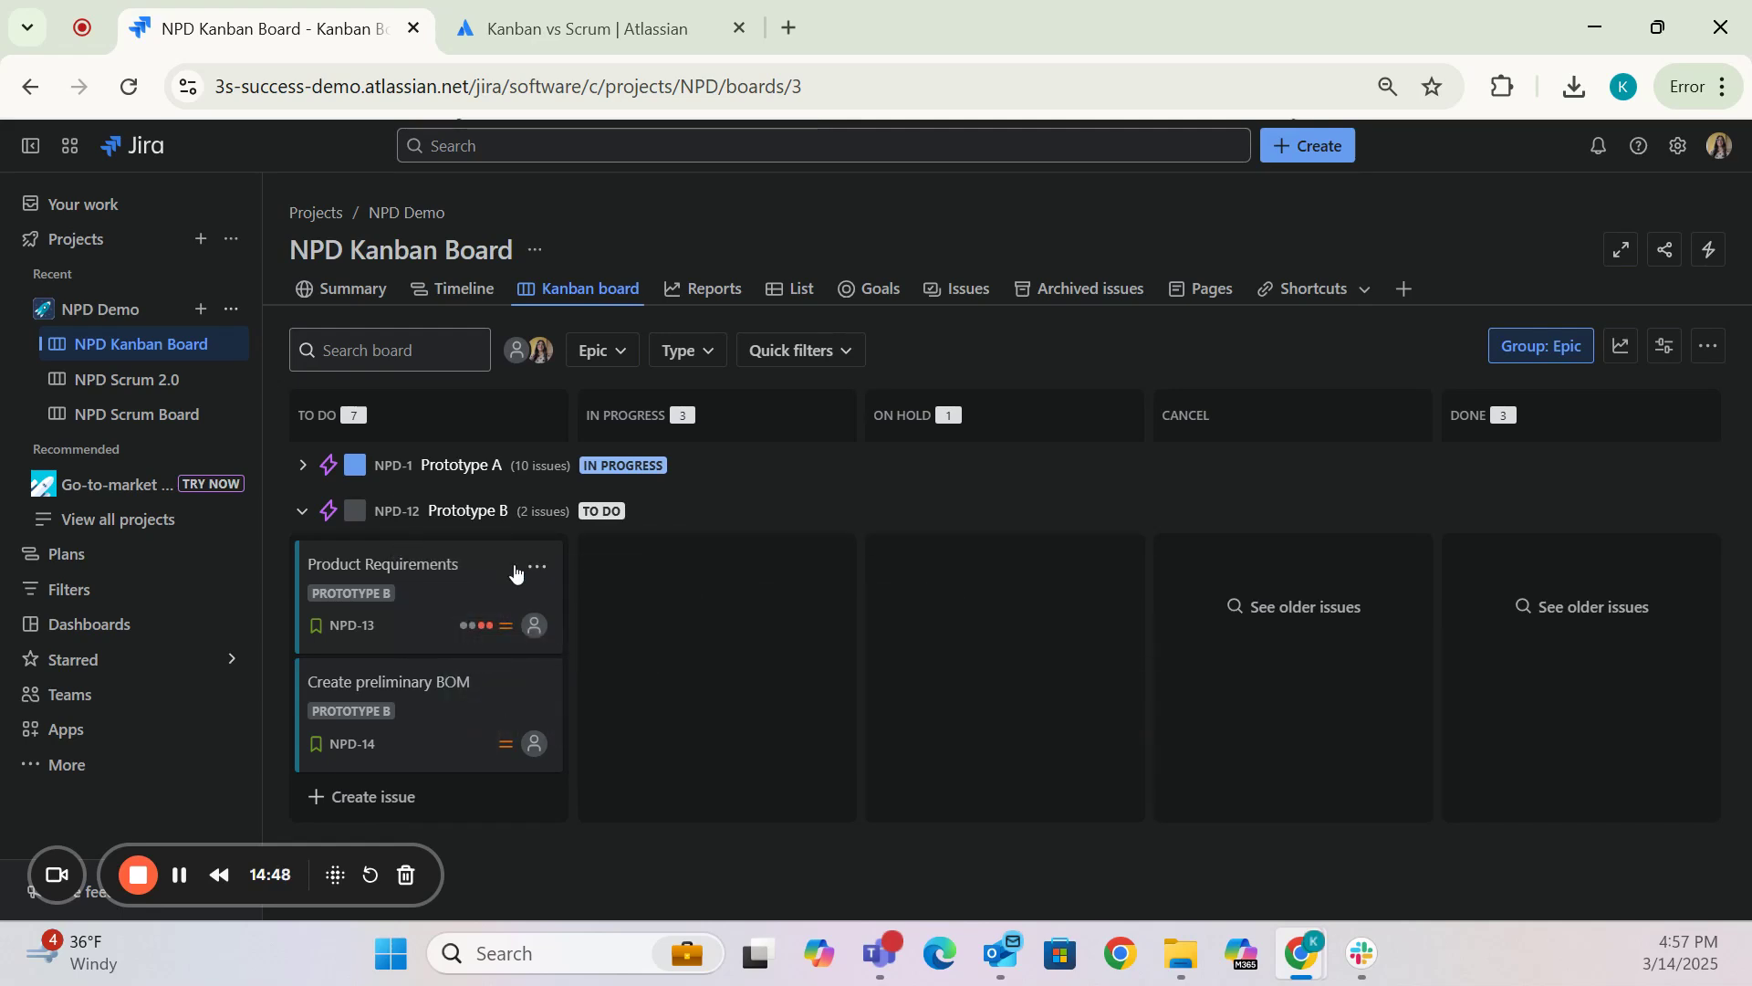